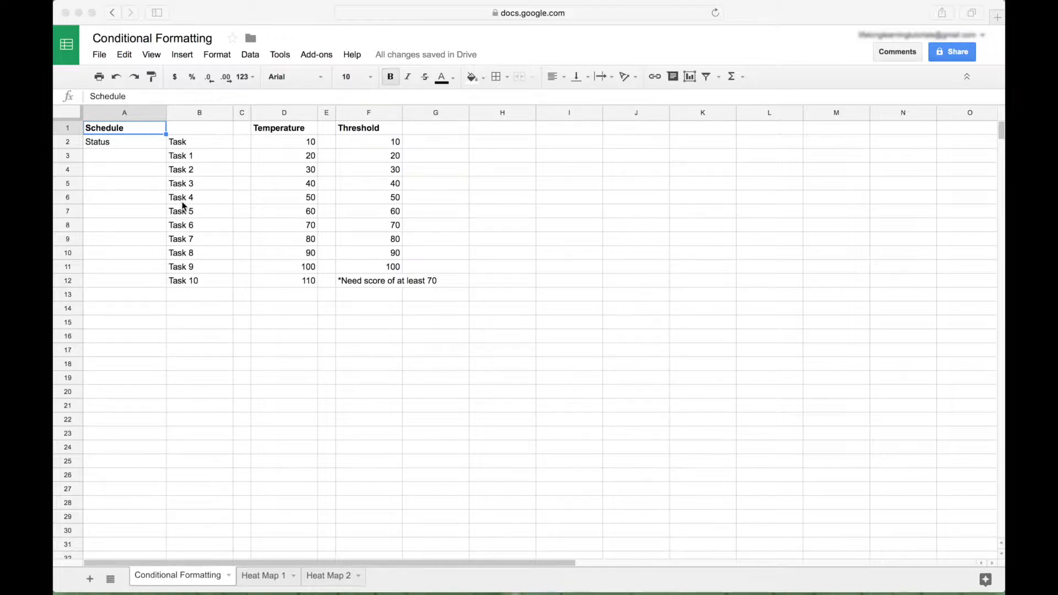
Step: Open data validation for the status cells beside Task 1 to Task 10 and set its cell range to A3:A12
click(133, 159)
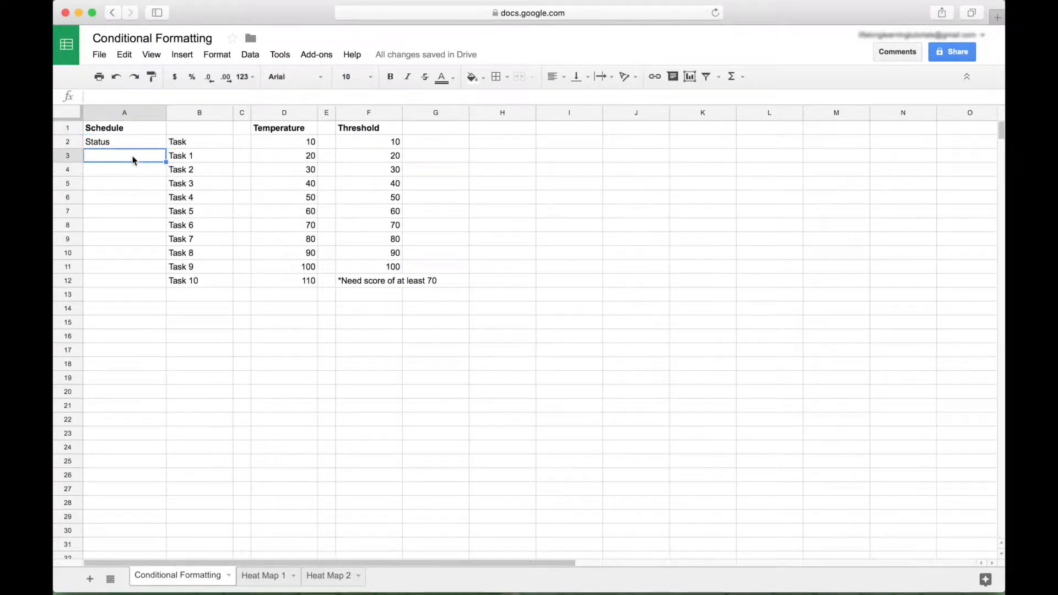
key(shift+Down)
key(shift+Down)
key(shift+Down)
key(shift+Down)
key(shift+Down)
key(shift+Down)
key(shift+Down)
key(shift+Down)
key(shift+Down)
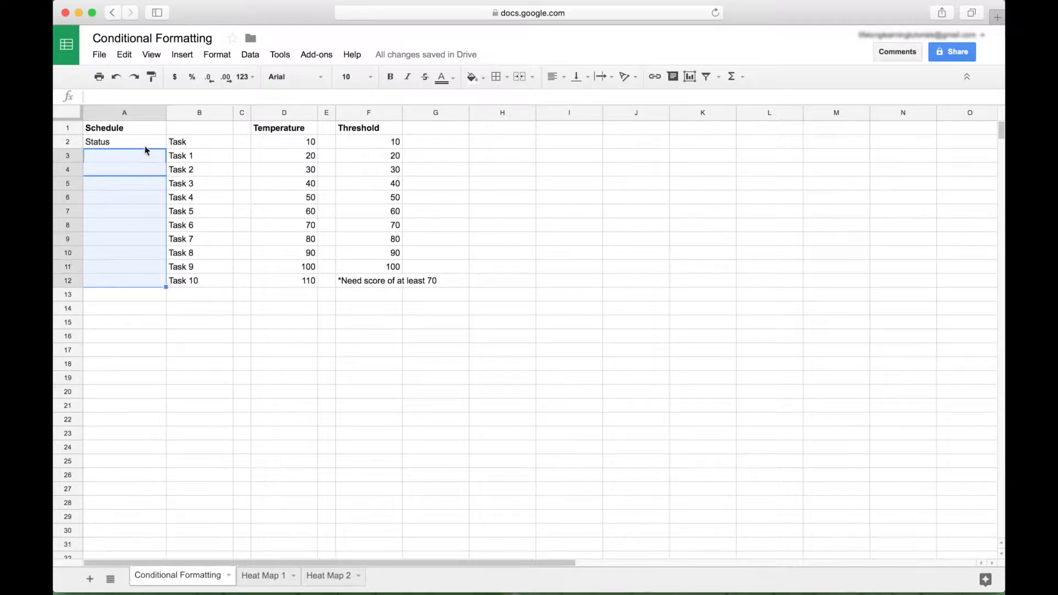
click(254, 56)
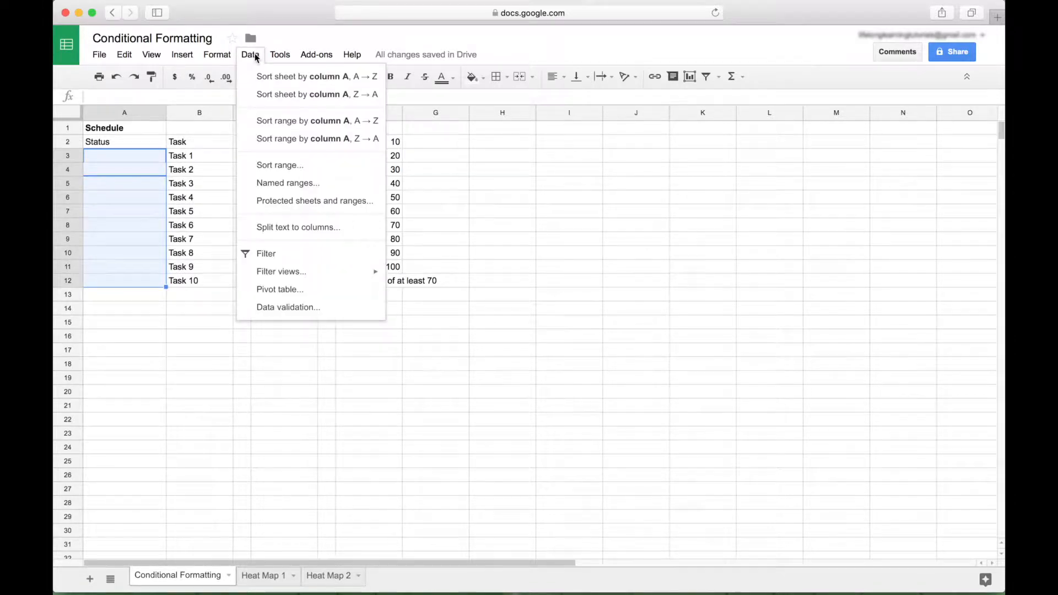
click(282, 307)
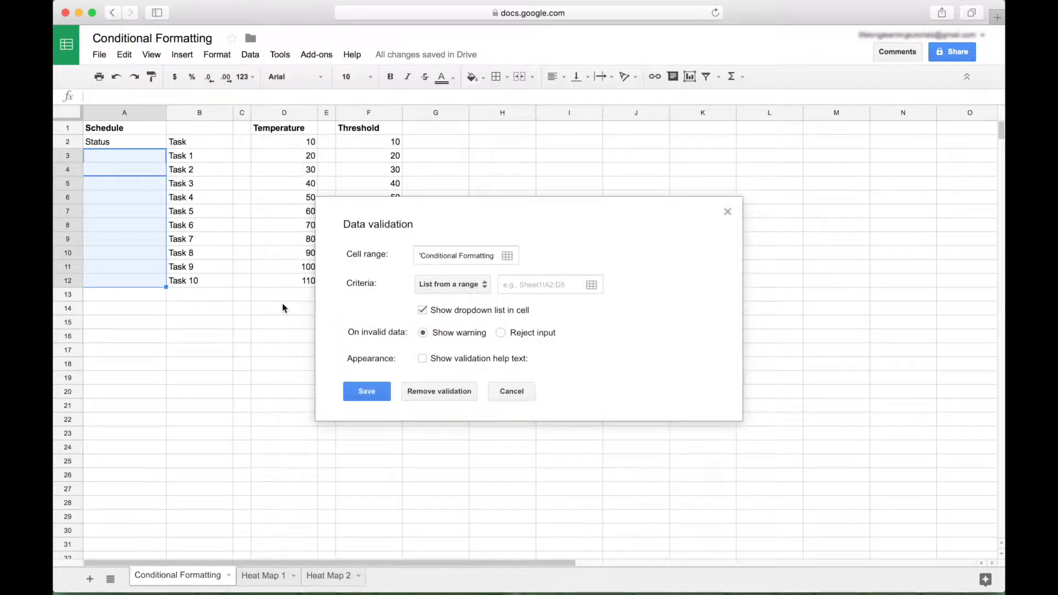
click(508, 259)
drag(158, 156, 160, 281)
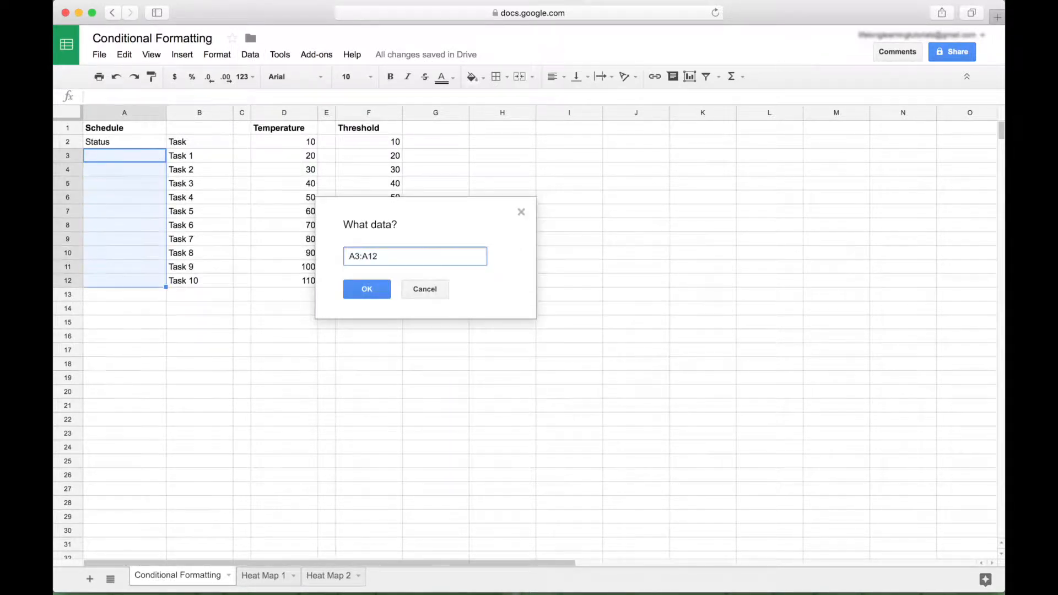
click(365, 296)
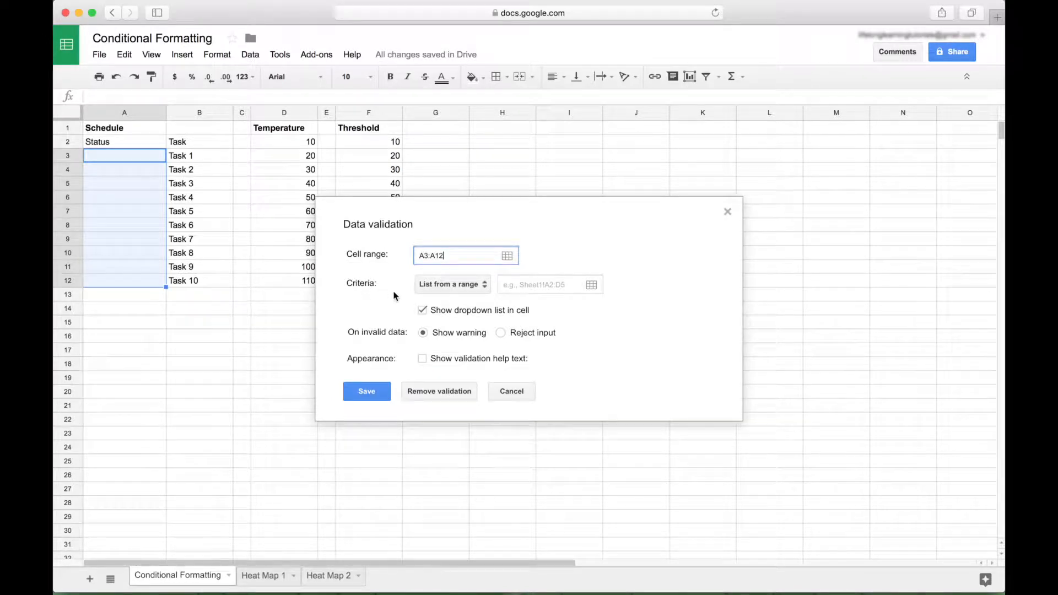
Step: Set the validation criteria to a list of items with On Schedule, Behind Schedule and Urgent, and save it
click(487, 285)
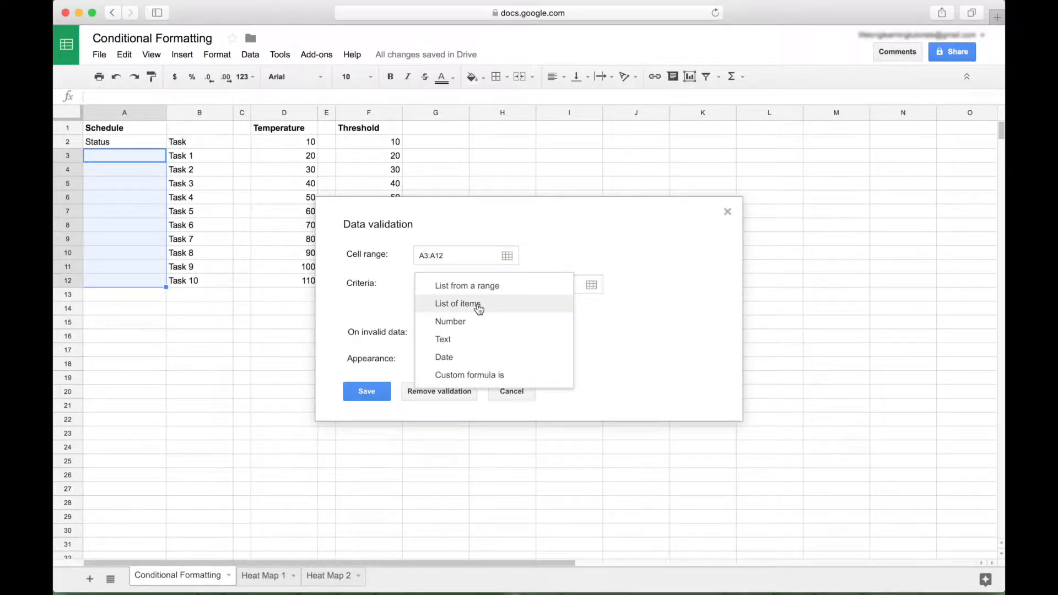
click(479, 304)
click(512, 285)
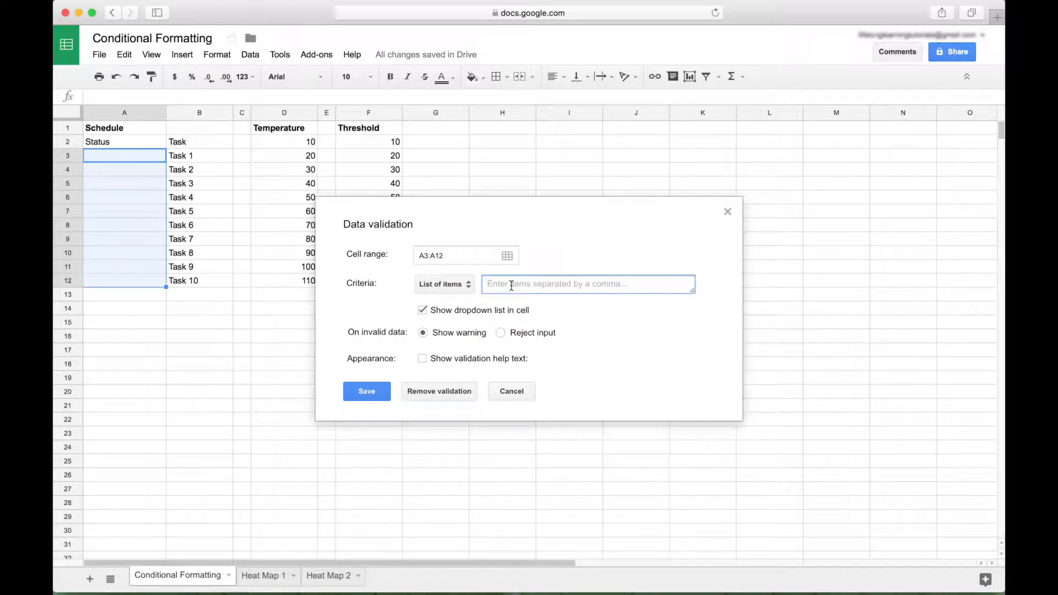
text(On)
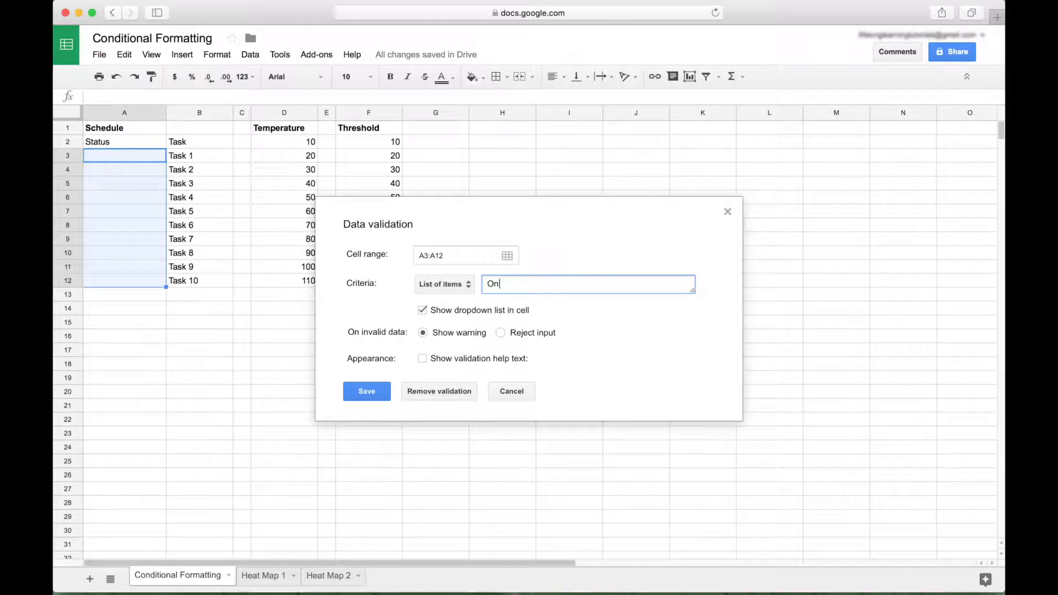
text( Schedule, Behind Schedule,)
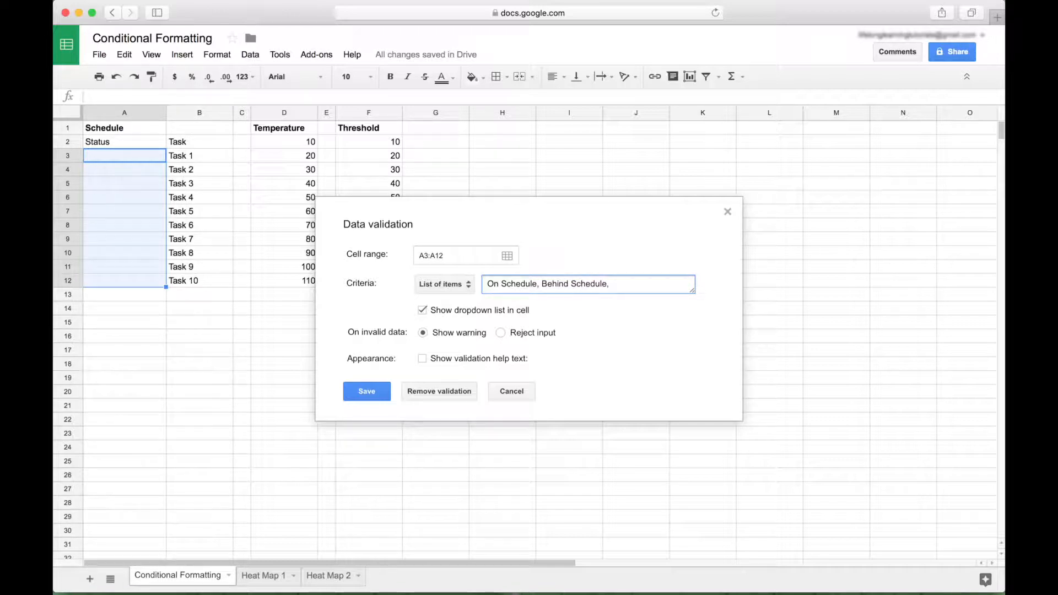
text( Urgent)
click(357, 394)
click(364, 393)
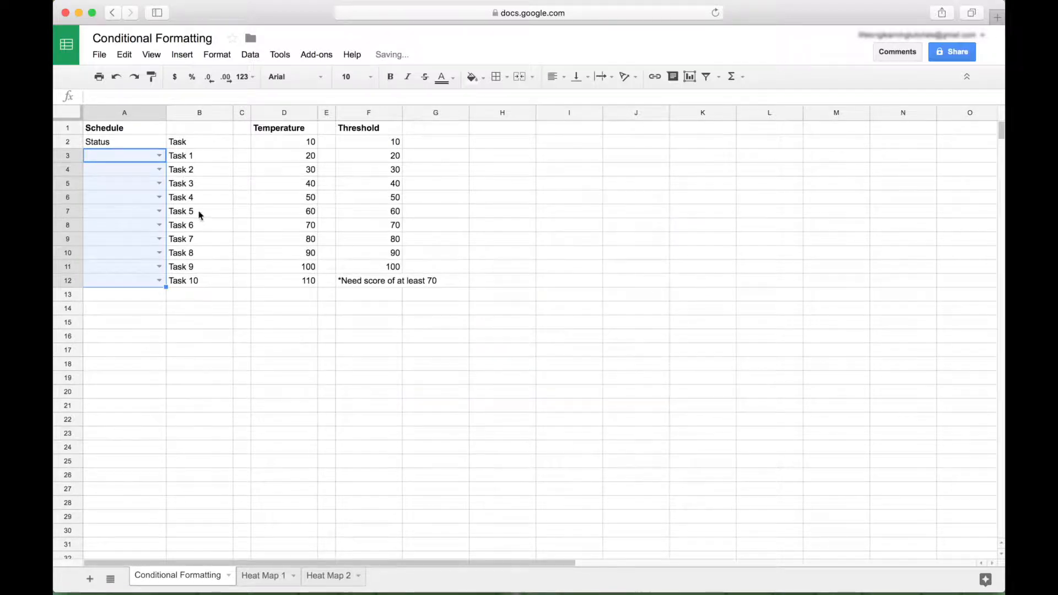
Step: Check the dropdown options offered in the Task 1 status cell without choosing one
click(161, 156)
click(189, 159)
click(160, 156)
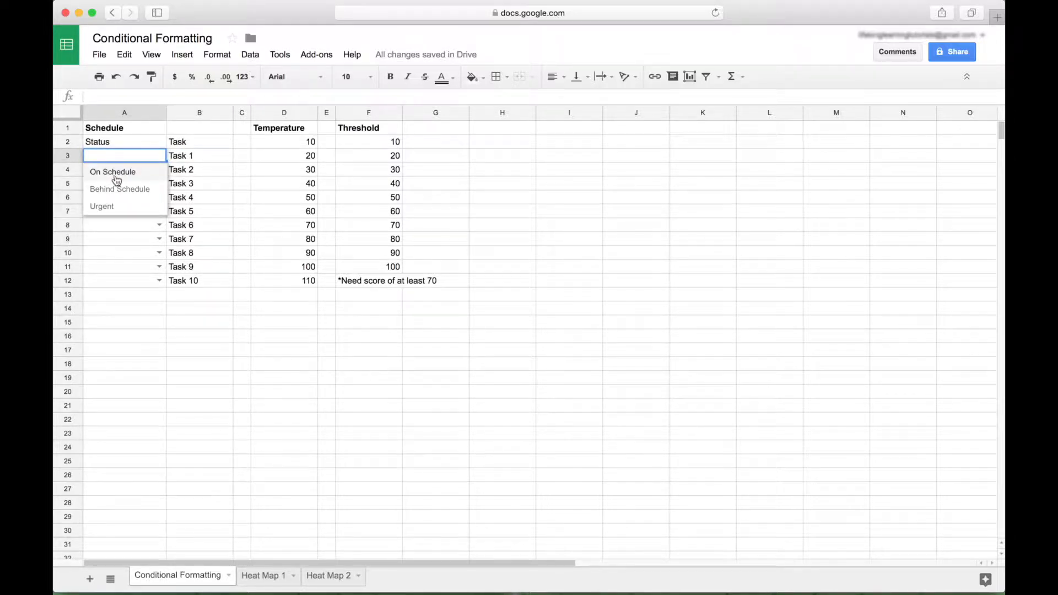
click(206, 283)
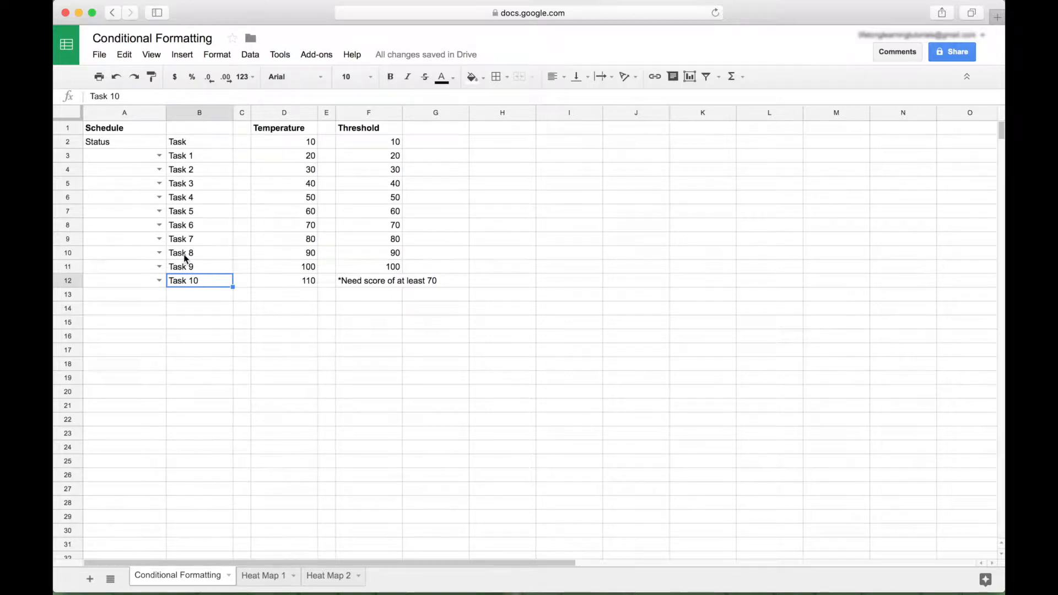
Step: Select the status cells A3:A12 and open their conditional formatting rules
click(143, 157)
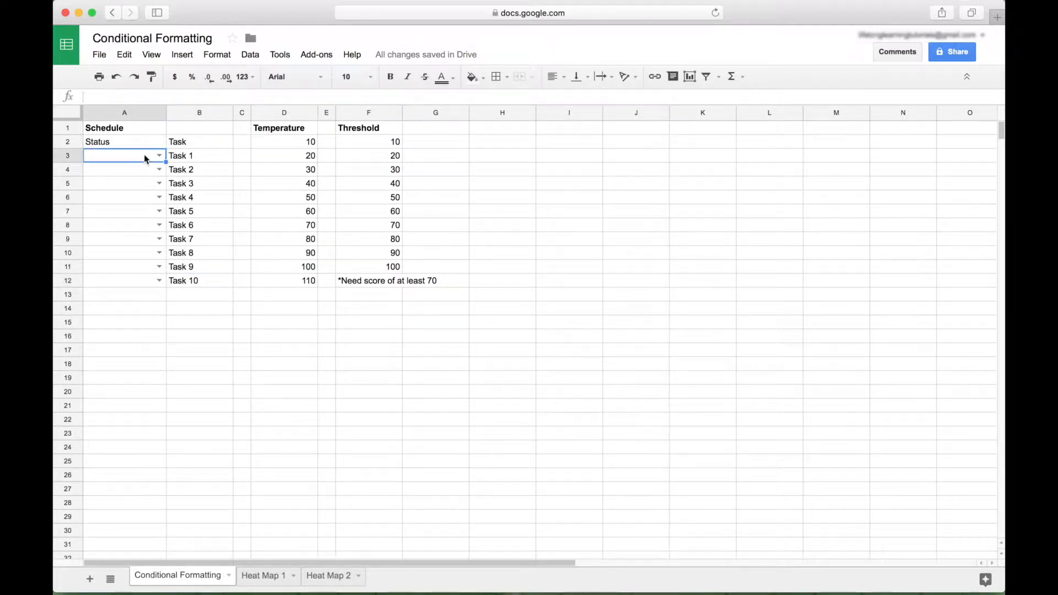
key(shift+Down)
key(shift+Down)
key(shift+Down)
key(shift+Down)
key(shift+Down)
key(shift+Down)
key(shift+Down)
key(shift+Down)
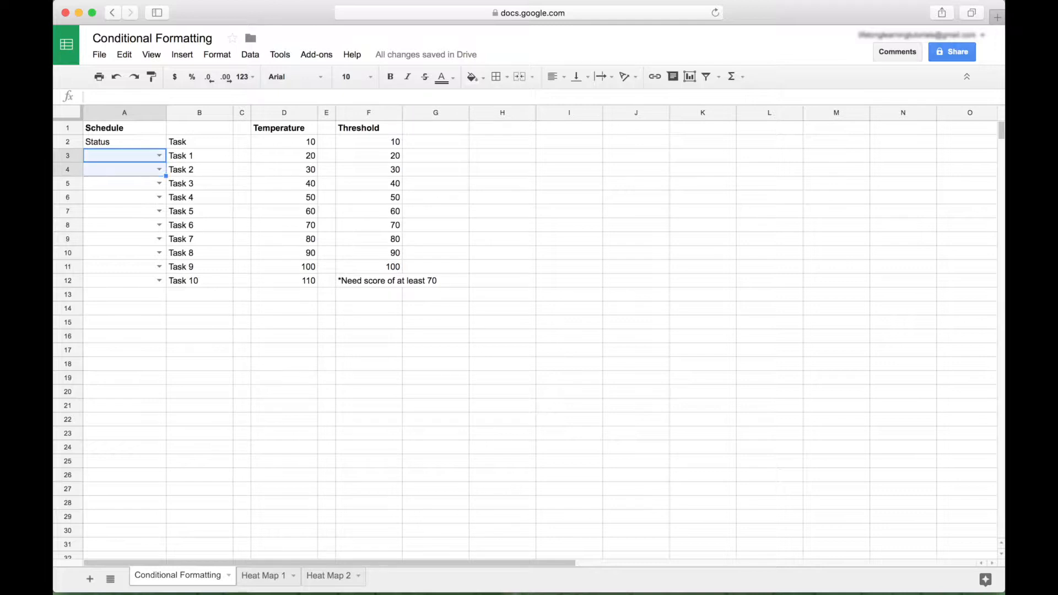
key(shift+Down)
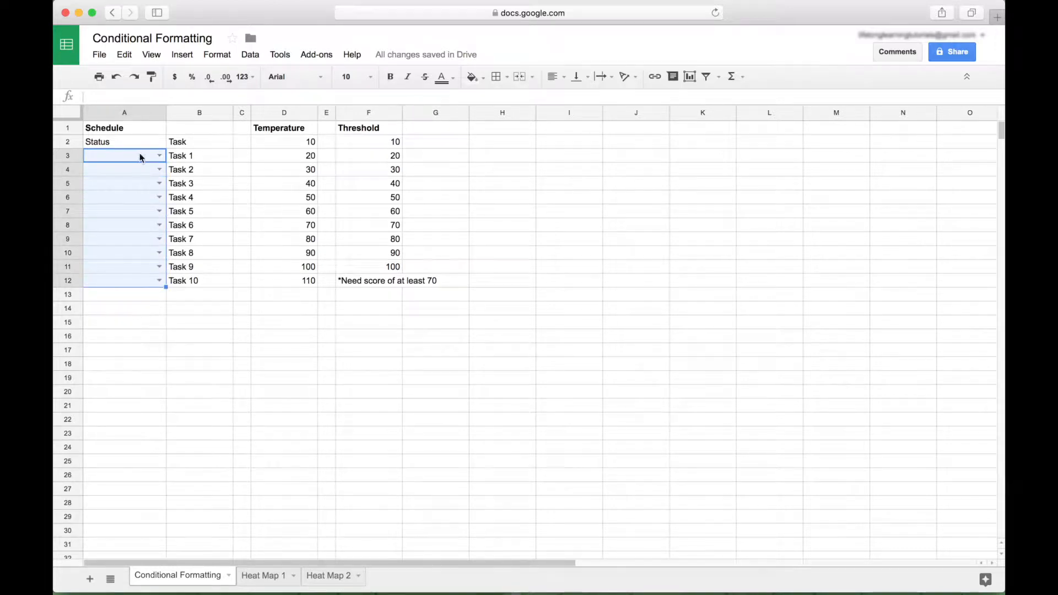
click(216, 54)
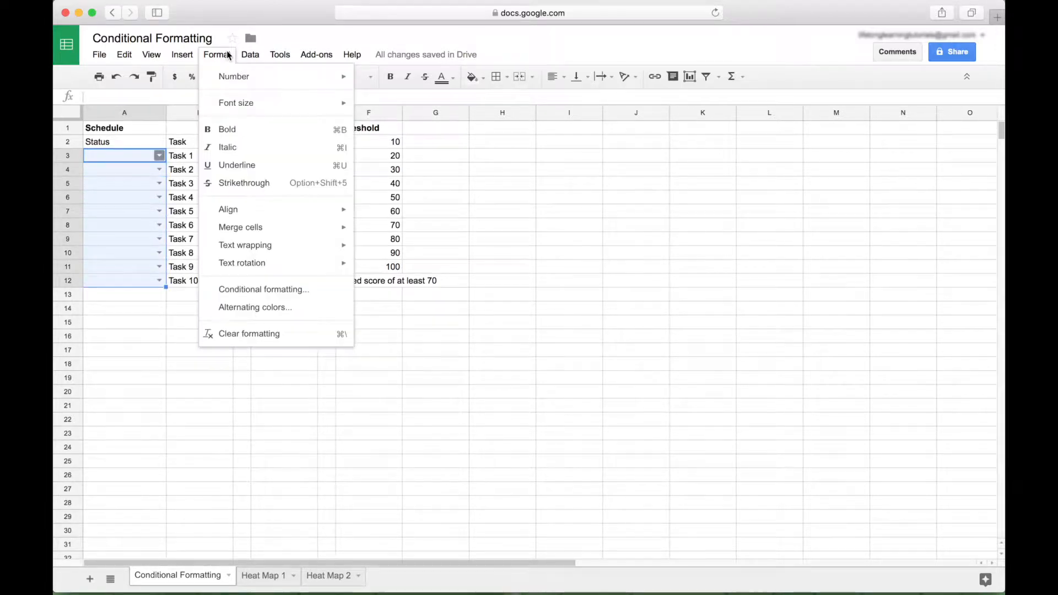
click(253, 289)
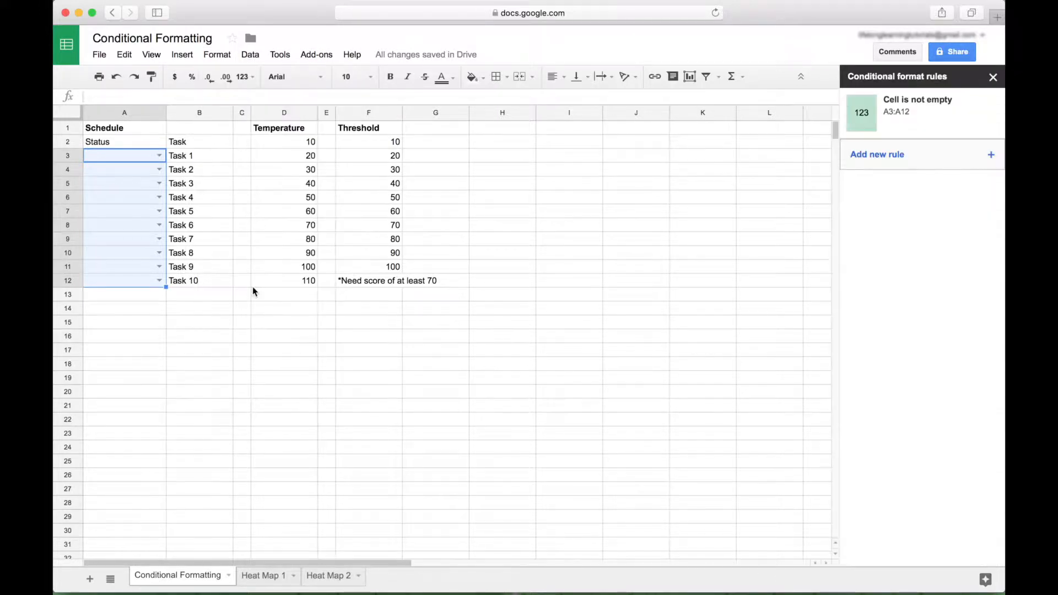
Step: Add a default green rule on A3:A12 for text exactly "On Schedule" and delete the "Cell is not empty" rule
click(993, 158)
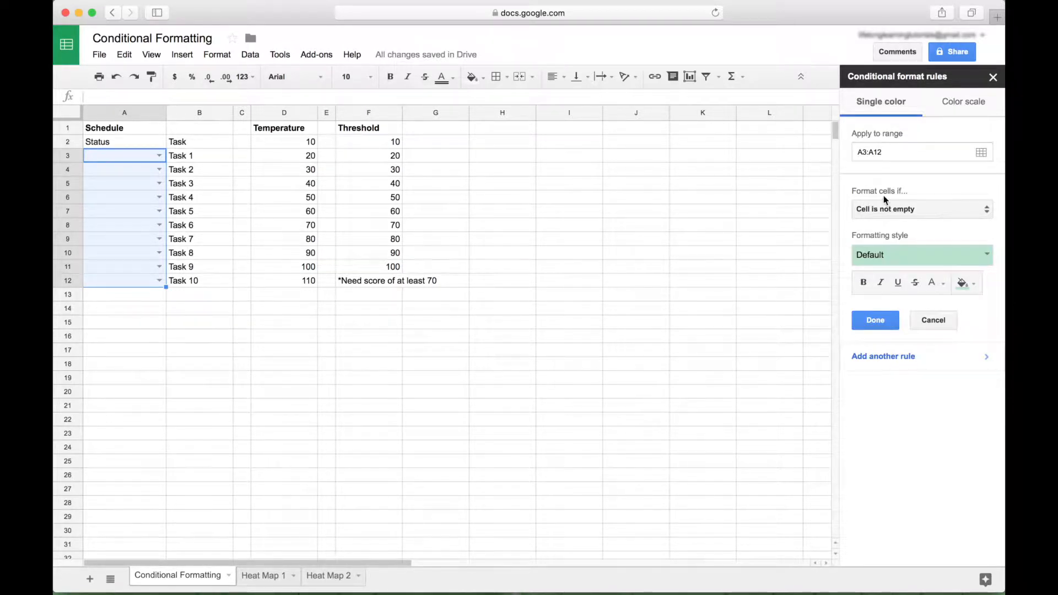
click(987, 208)
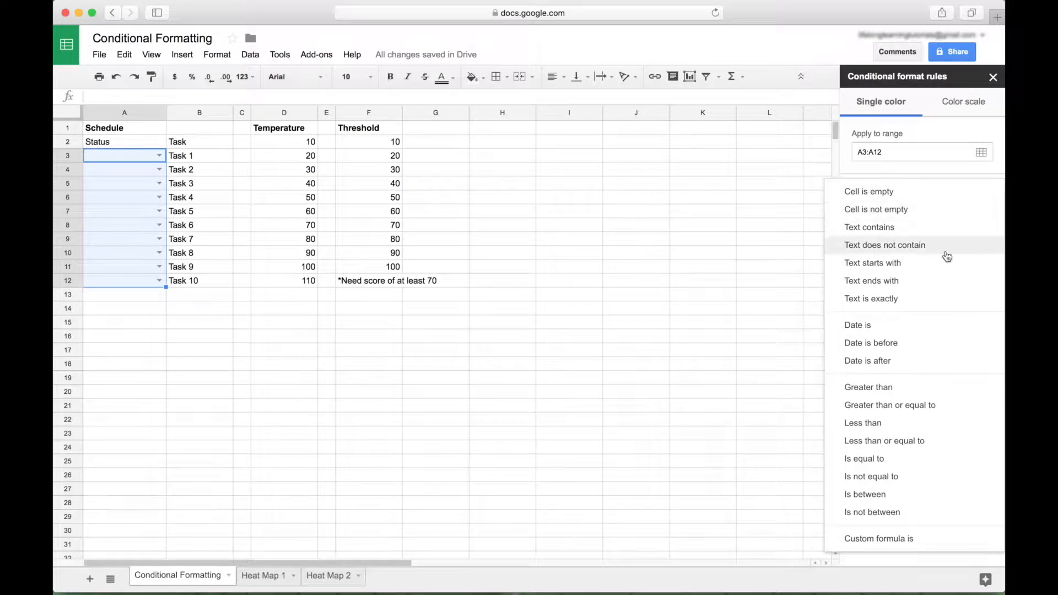
click(857, 299)
click(889, 233)
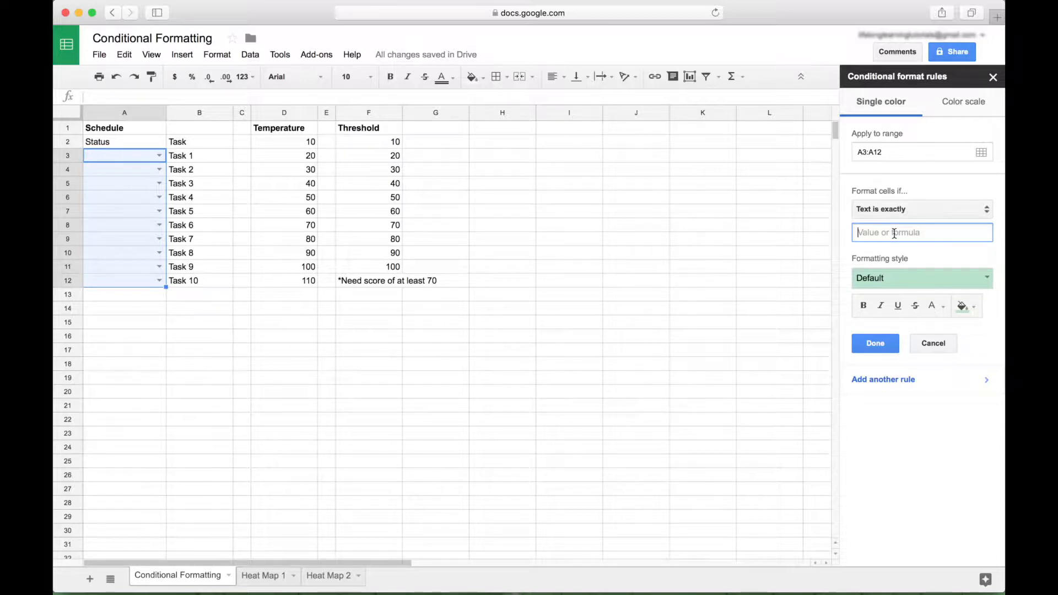
text(On Schedule)
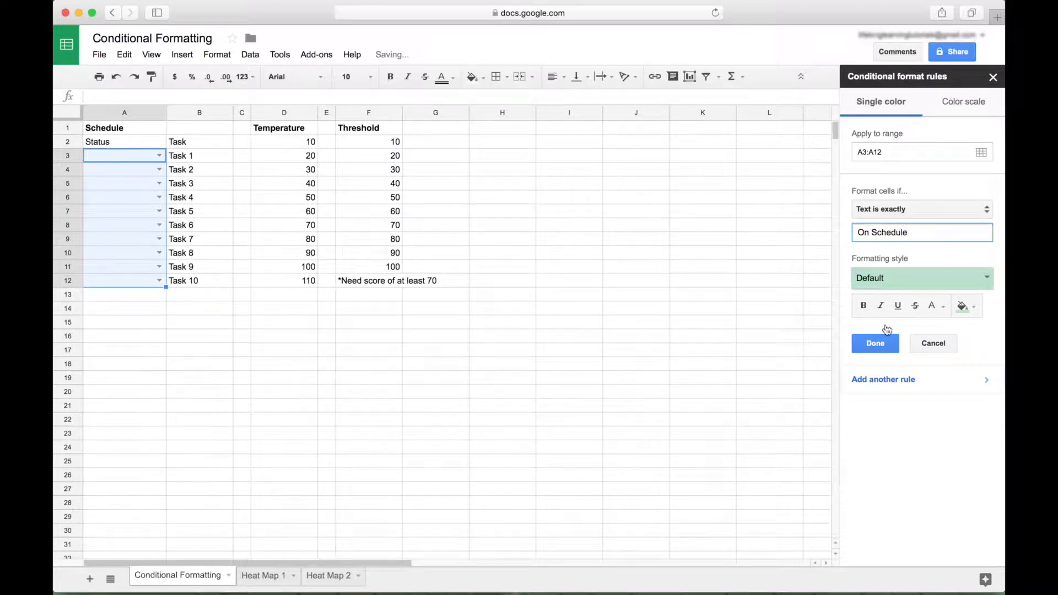
click(881, 344)
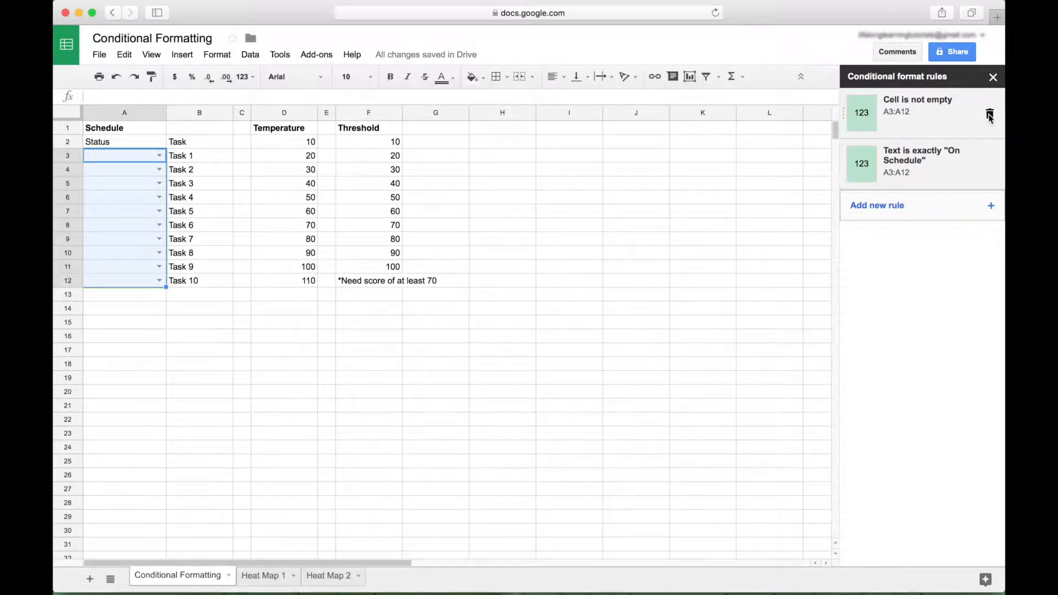
click(990, 114)
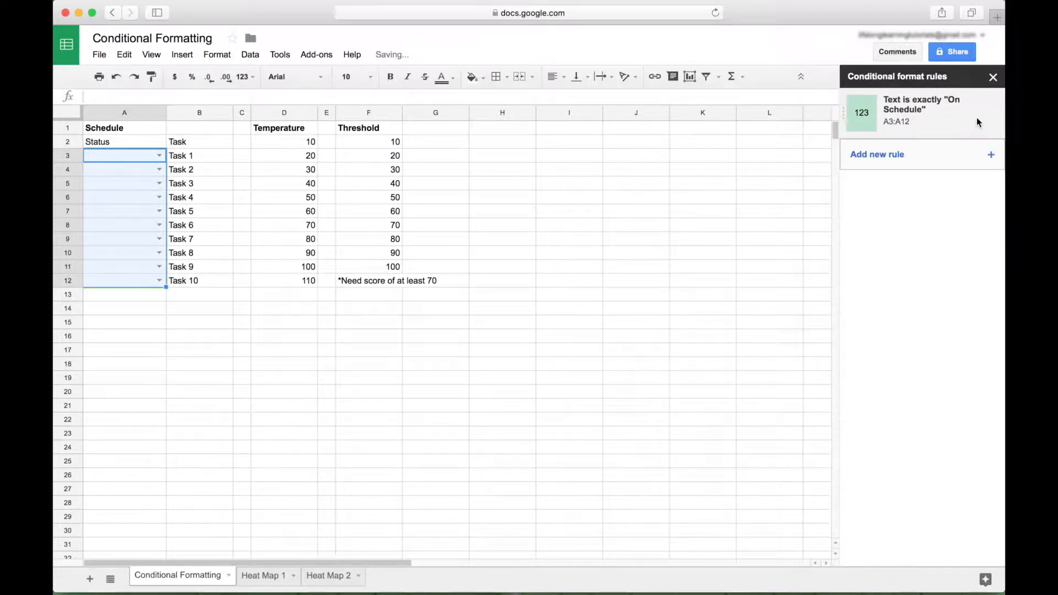
Step: Set the status of Task 1 to On Schedule from its dropdown list
click(202, 279)
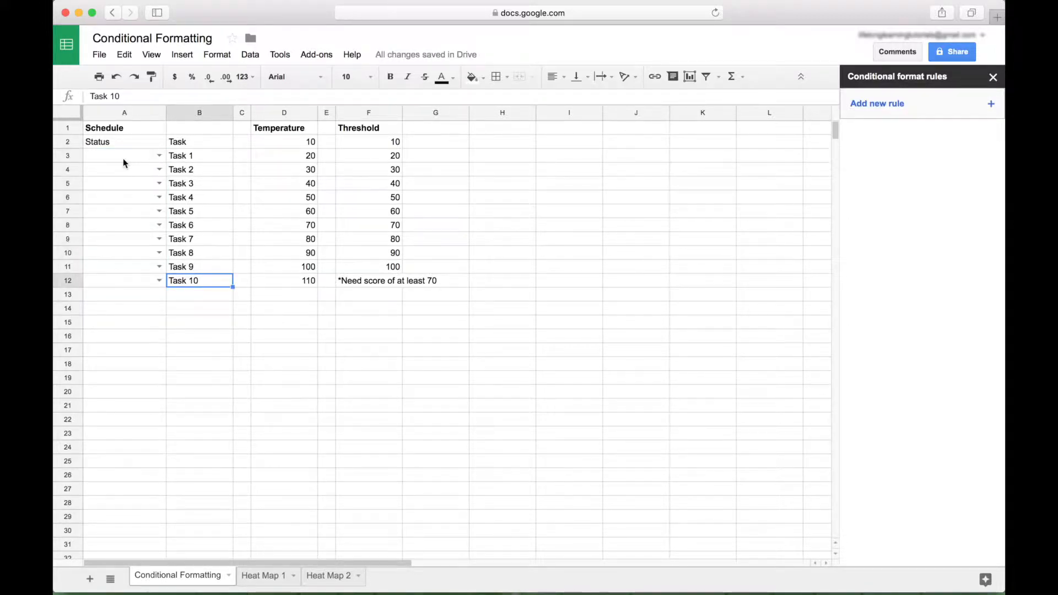
click(123, 160)
click(157, 159)
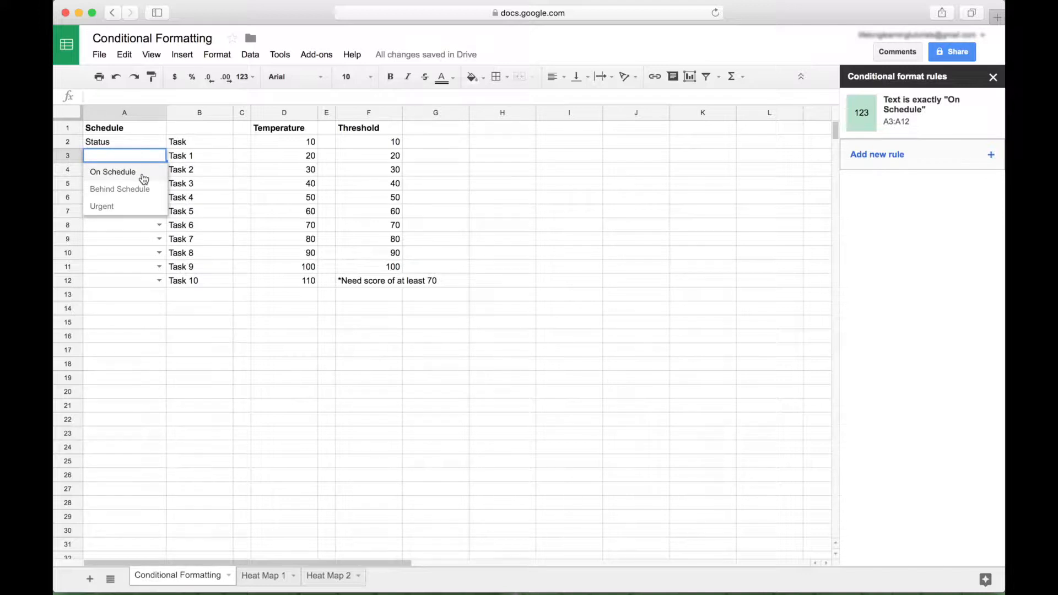
click(144, 178)
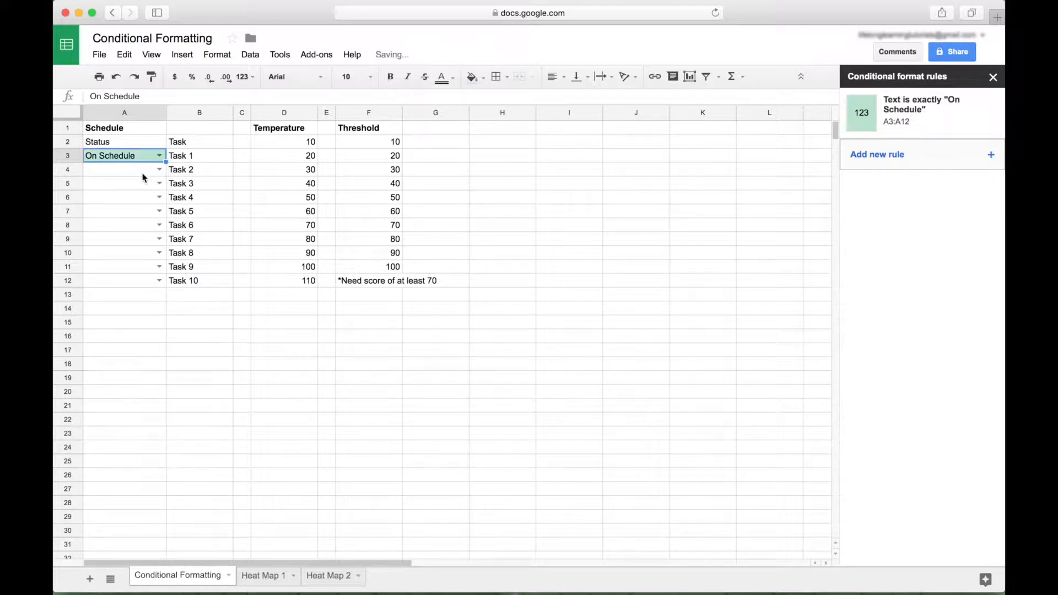
Step: Test the rule by switching Task 1's status to Behind Schedule and Urgent, and return it to On Schedule
click(160, 156)
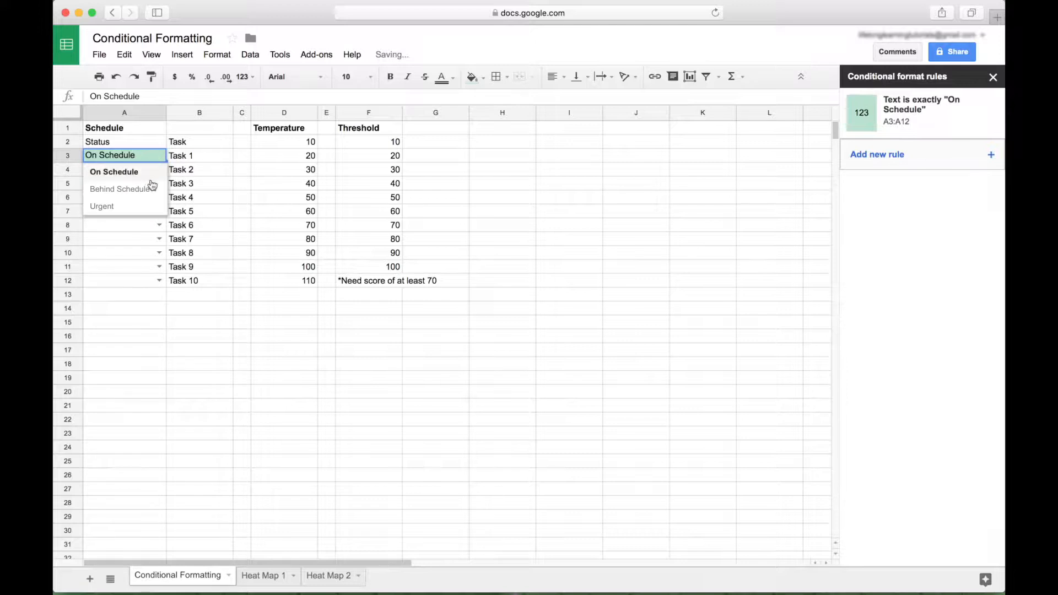
click(148, 190)
click(159, 155)
click(144, 207)
click(160, 156)
click(113, 189)
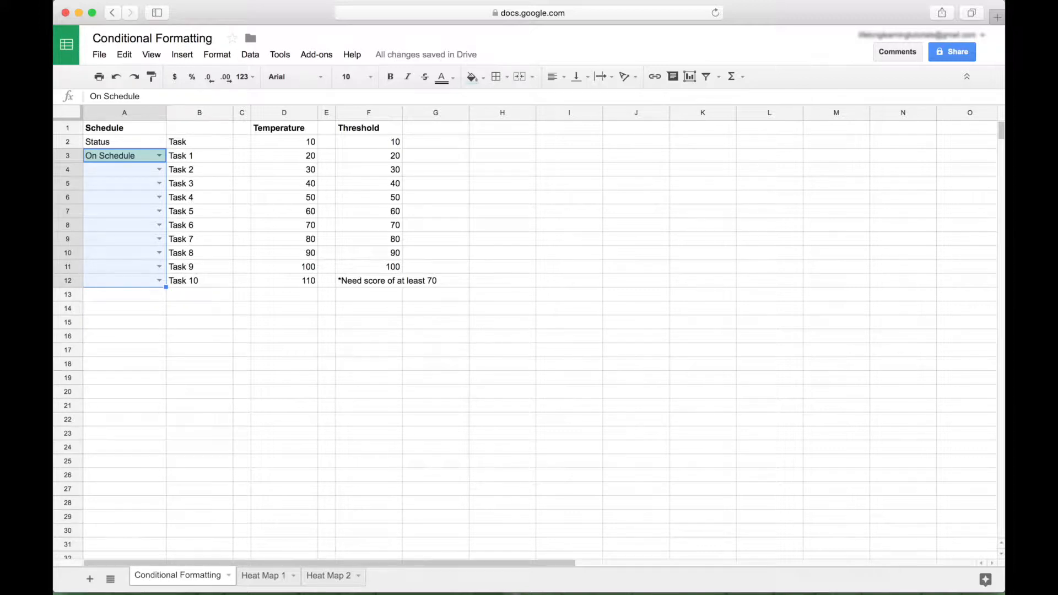
Step: Add a yellow-background conditional formatting rule on A3:A12 for text exactly "Behind Schedule"
click(219, 57)
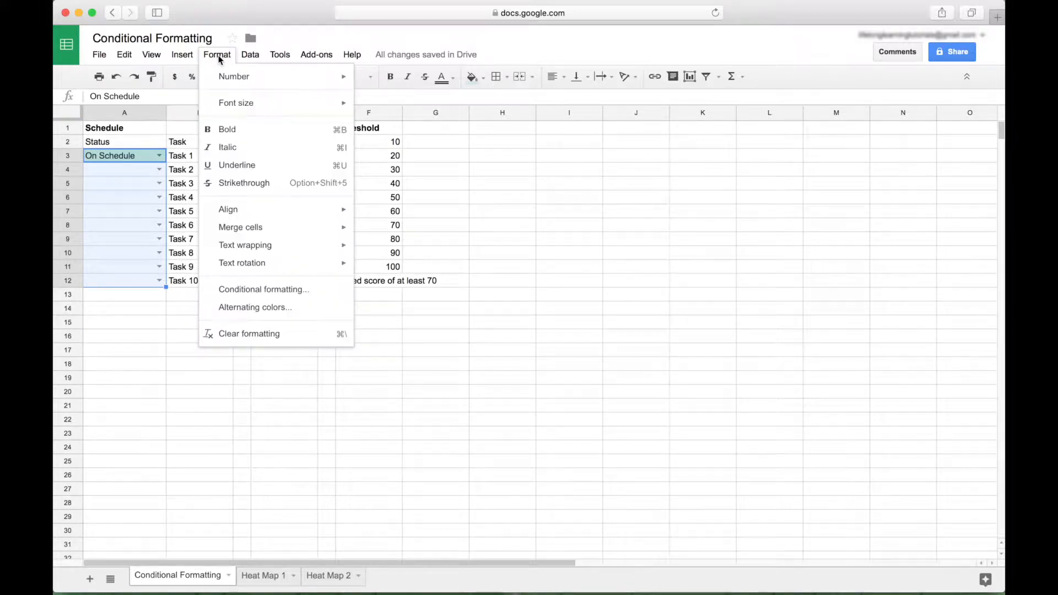
click(246, 288)
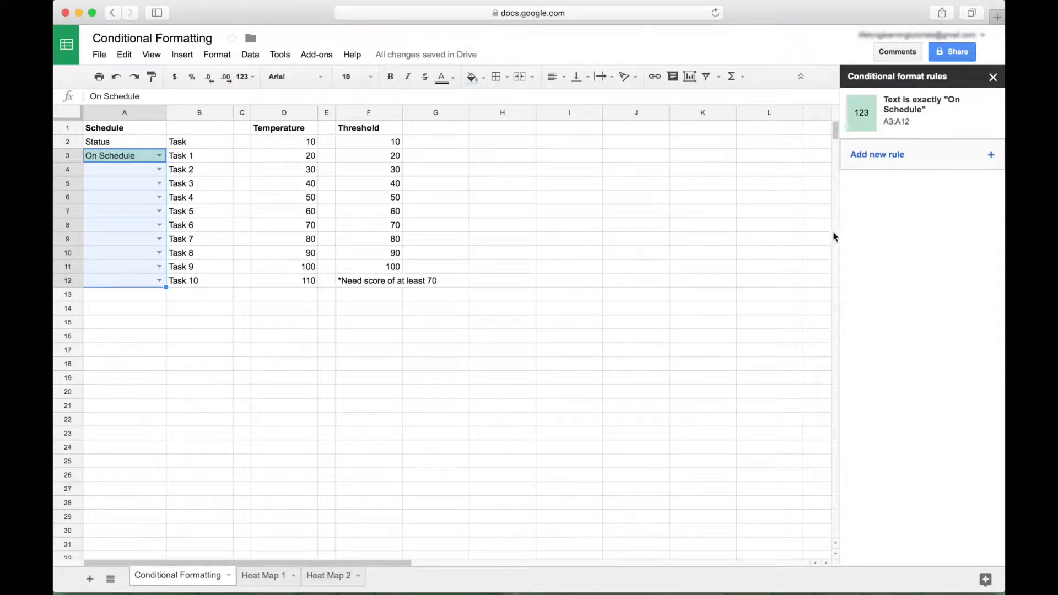
click(992, 158)
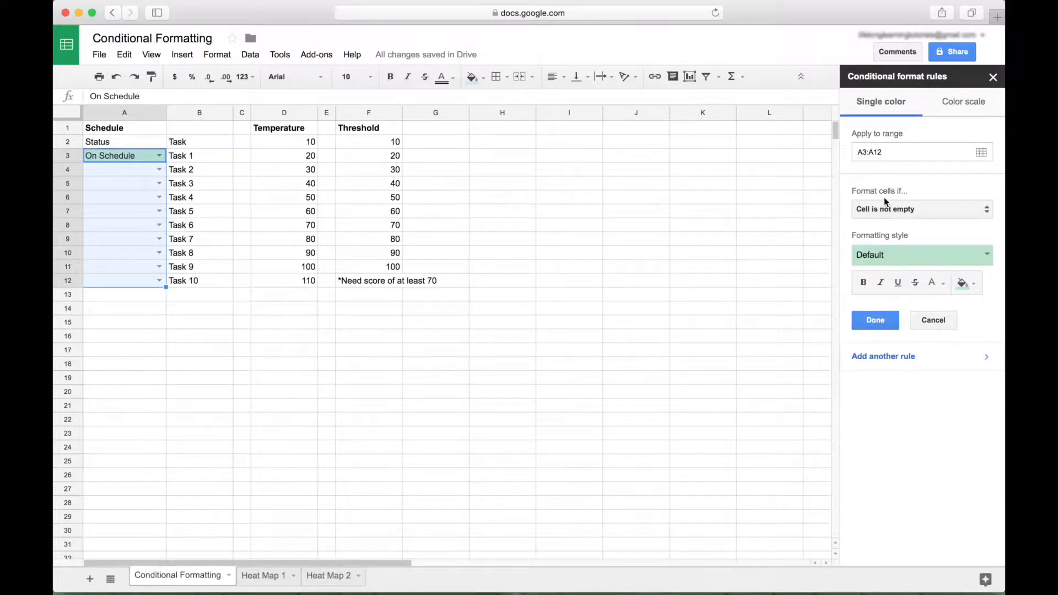
click(986, 209)
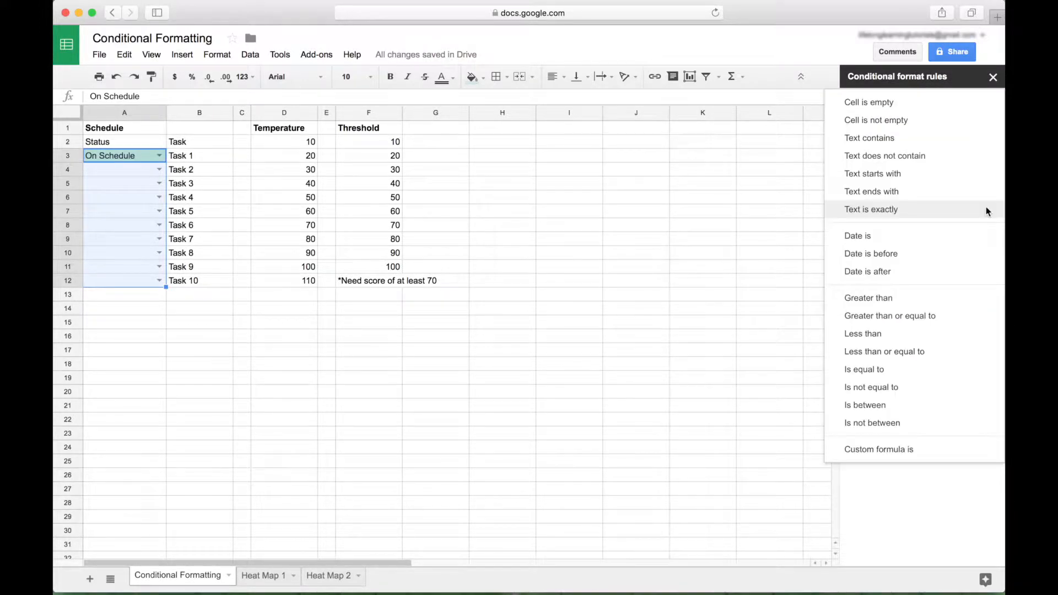
click(901, 215)
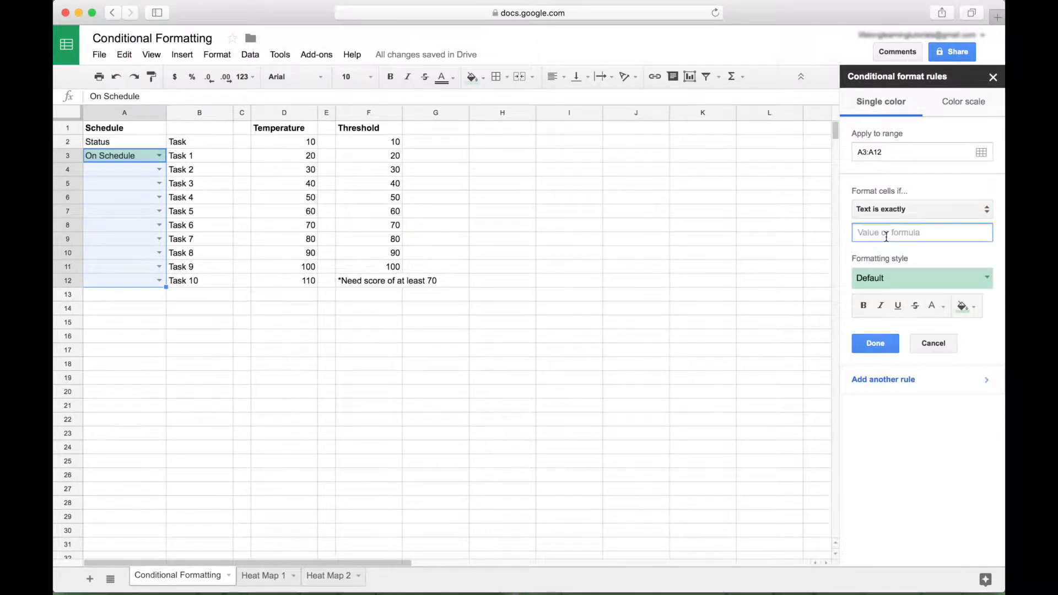
text(Behind Schedule)
click(982, 278)
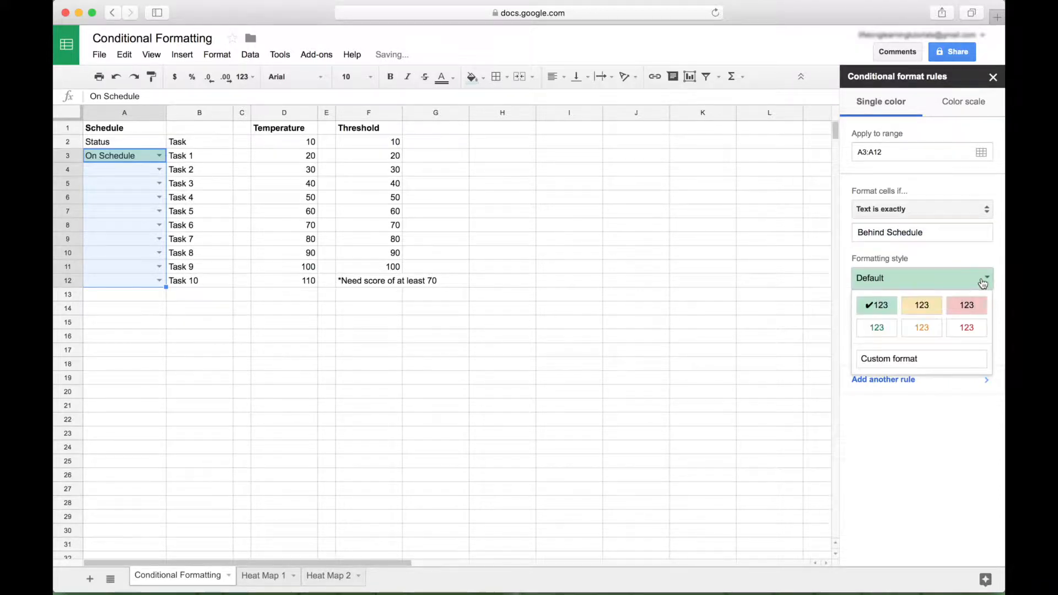
click(922, 303)
click(876, 343)
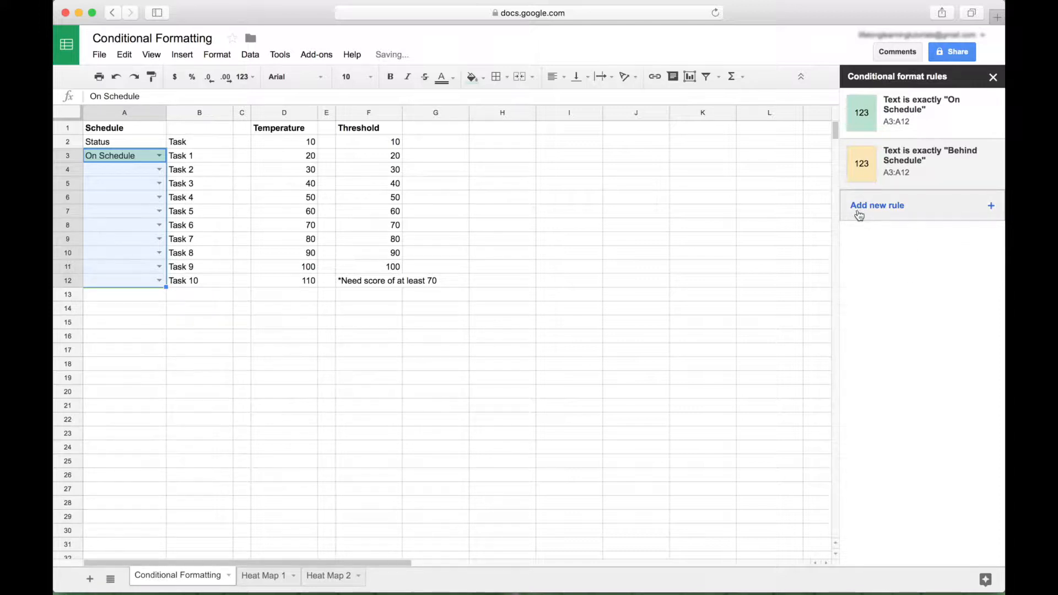
Step: Add a red-background rule on A3:A12 for text exactly "Urgent" and close the conditional format rules
click(990, 207)
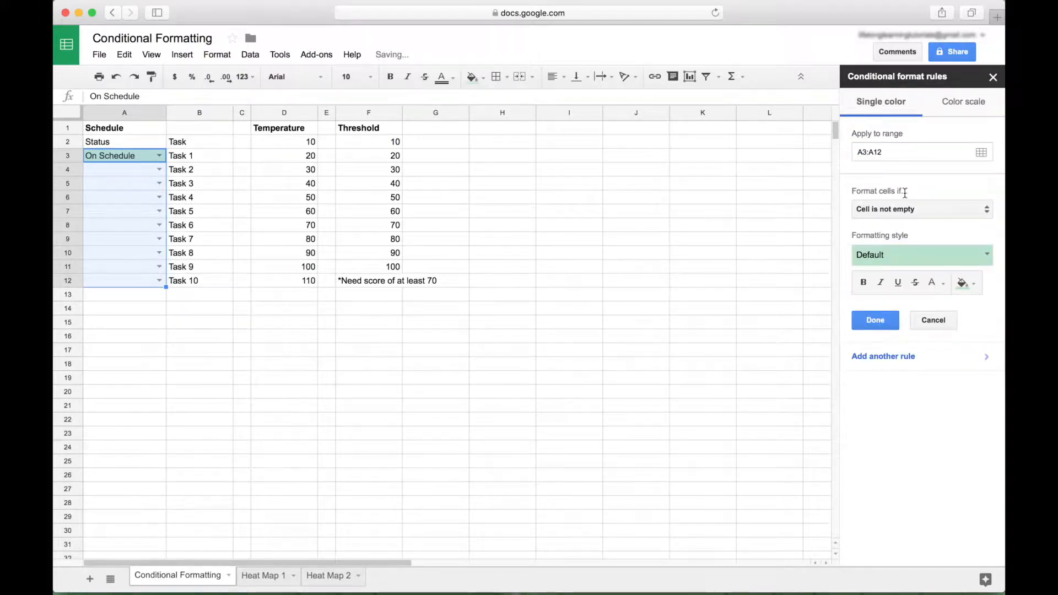
click(986, 209)
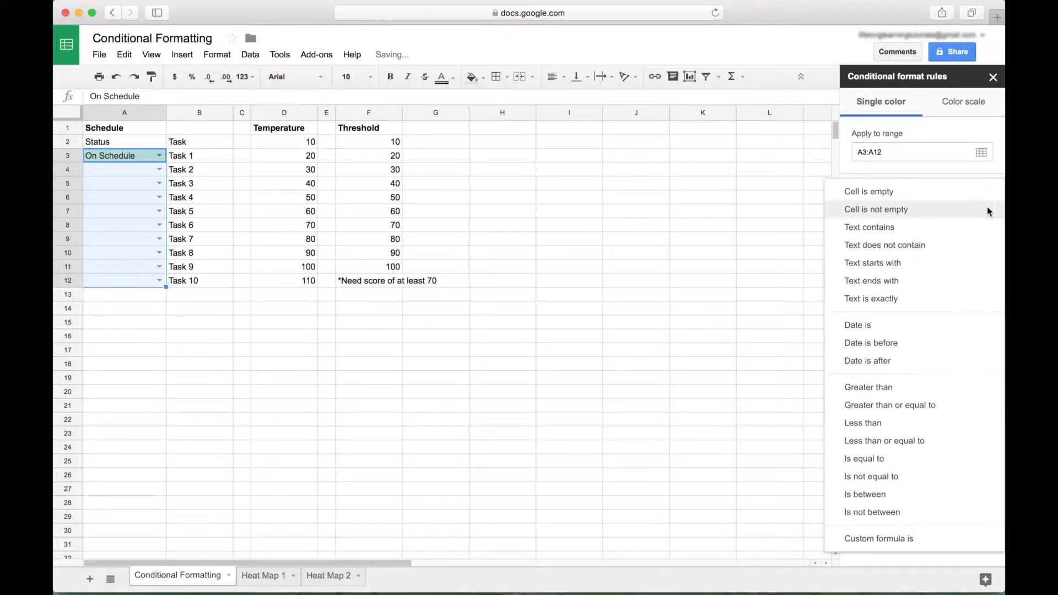
click(897, 300)
click(899, 234)
text(Urgent)
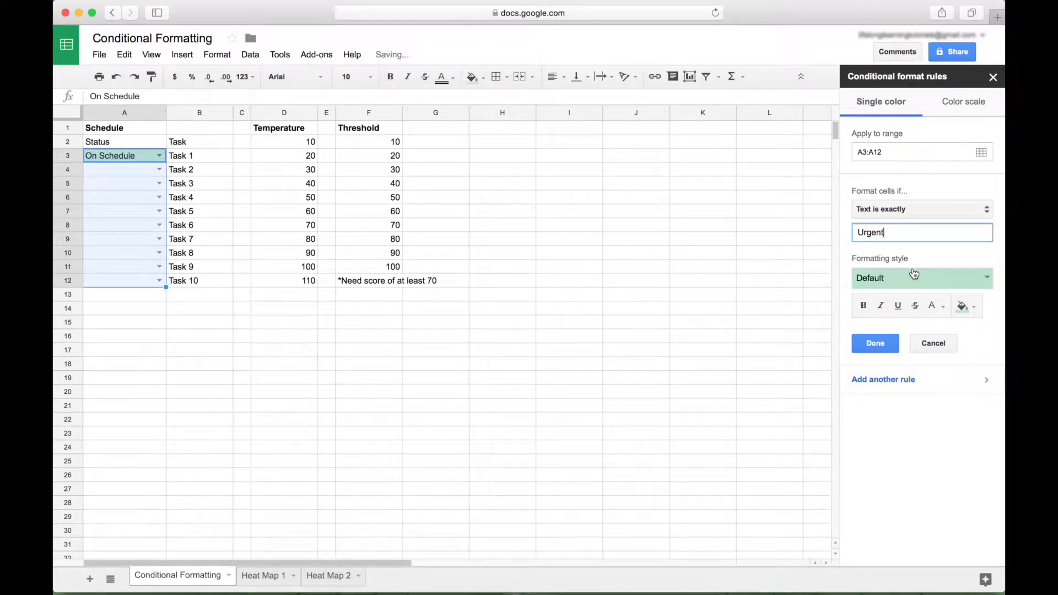
click(964, 285)
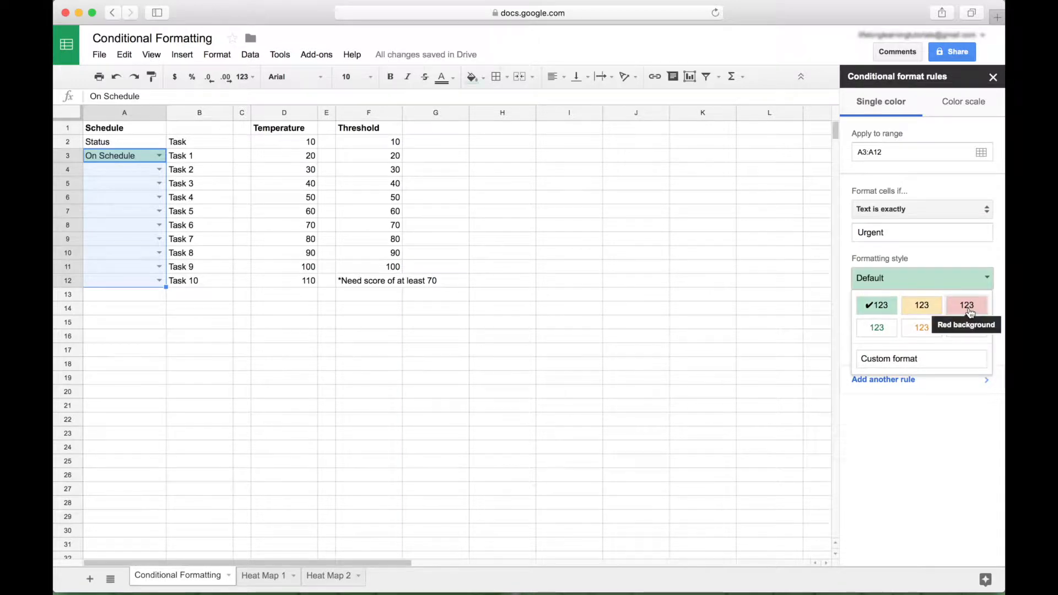
click(968, 307)
click(877, 343)
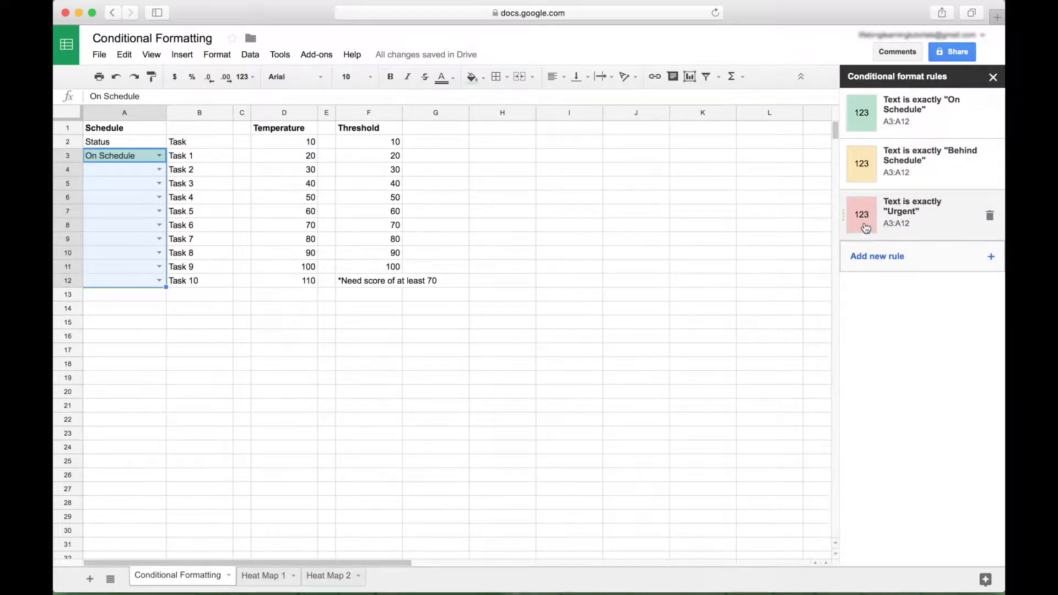
click(993, 77)
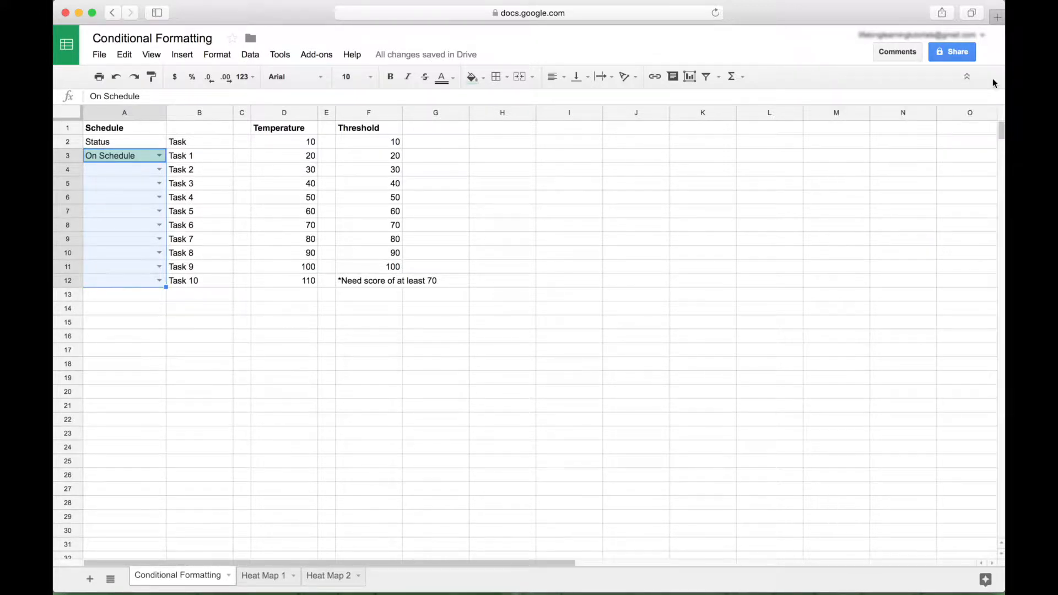
click(201, 296)
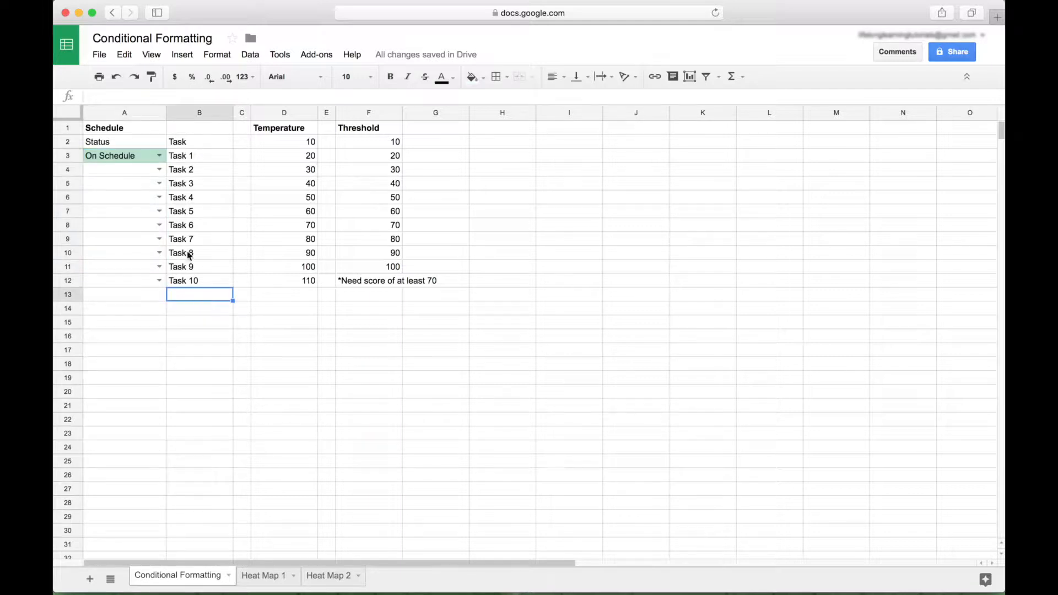
Step: Set the status of Task 2 to Behind Schedule and of Task 3 to Urgent
click(159, 170)
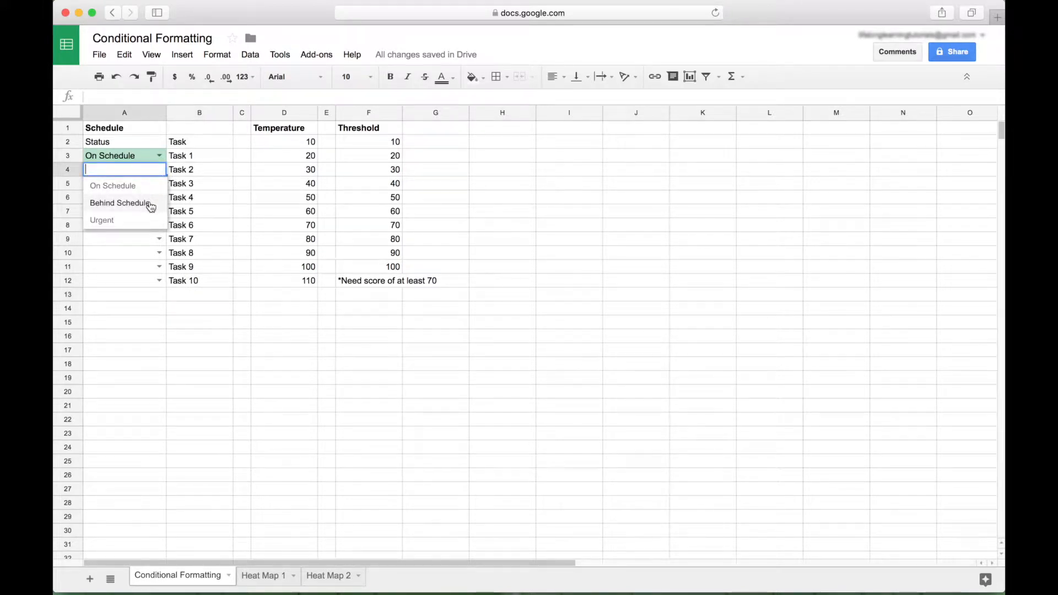
click(151, 206)
click(160, 185)
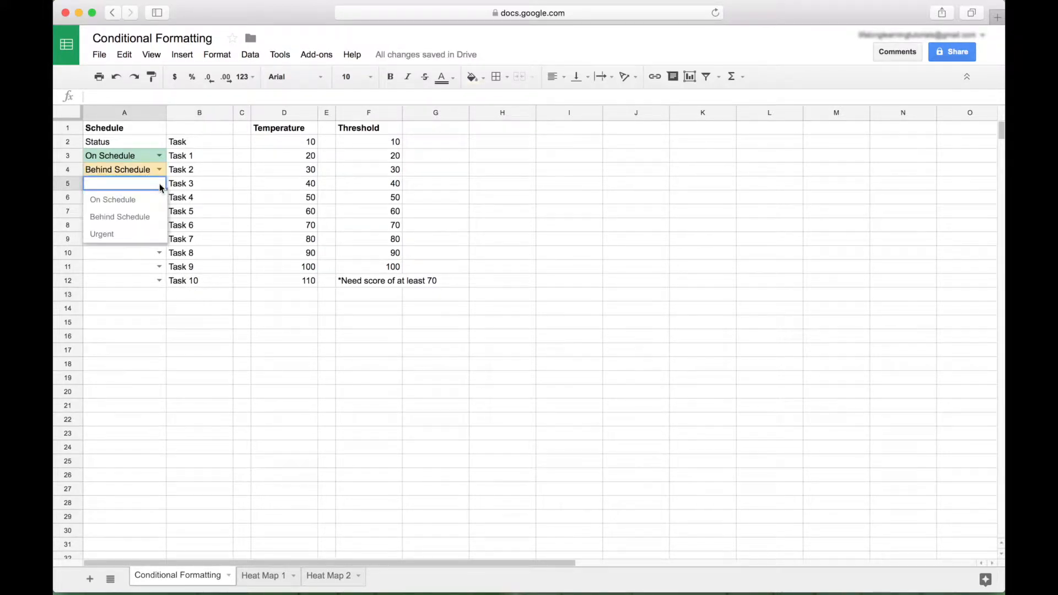
click(134, 235)
Step: Set the status of Tasks 4 through 7 to On Schedule from their dropdown lists
click(160, 199)
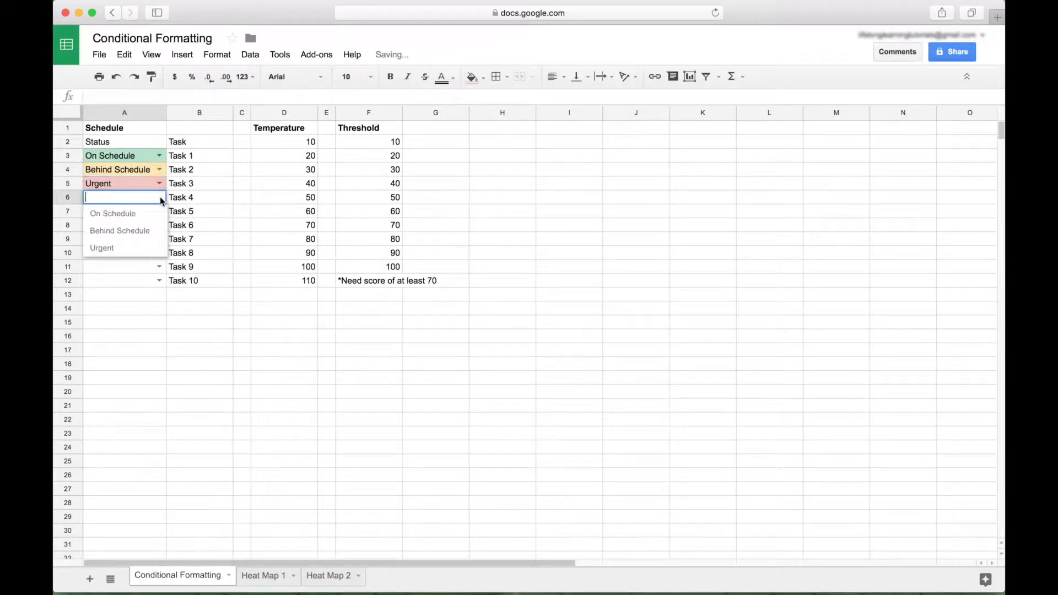
click(154, 214)
click(160, 211)
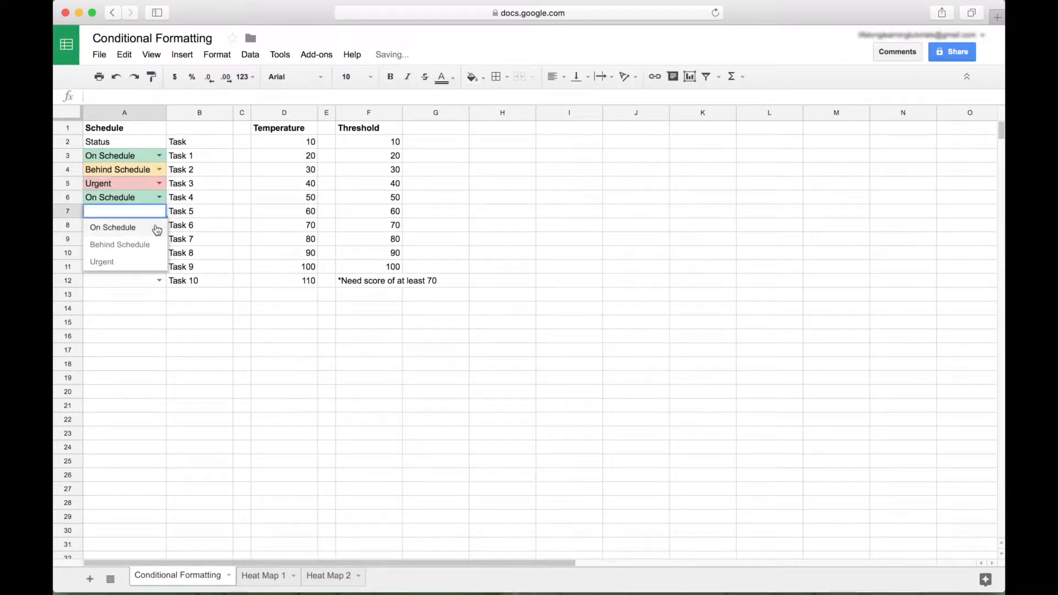
click(113, 228)
click(159, 225)
click(132, 241)
click(159, 239)
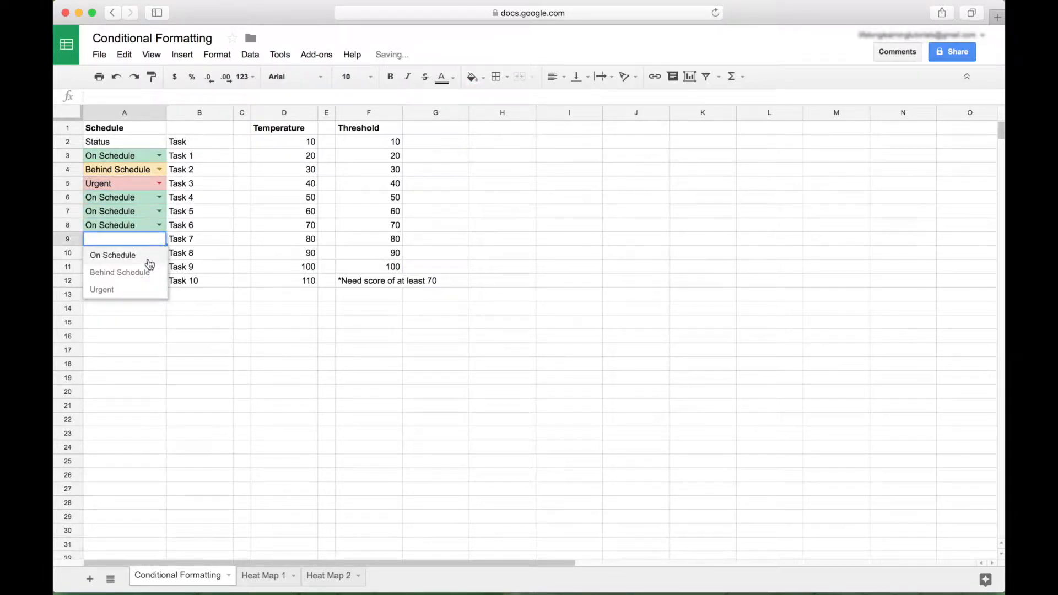
click(146, 257)
Step: Set the status of Task 8 to Behind Schedule, Task 9 to Urgent and Task 10 to On Schedule
click(160, 253)
click(146, 282)
click(159, 266)
click(126, 318)
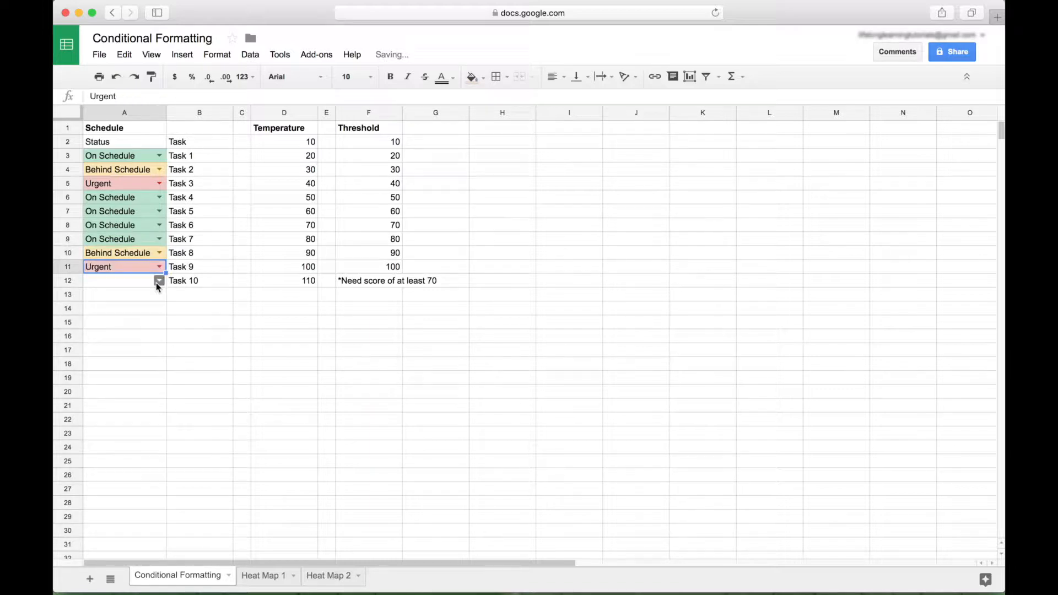
click(159, 281)
click(119, 297)
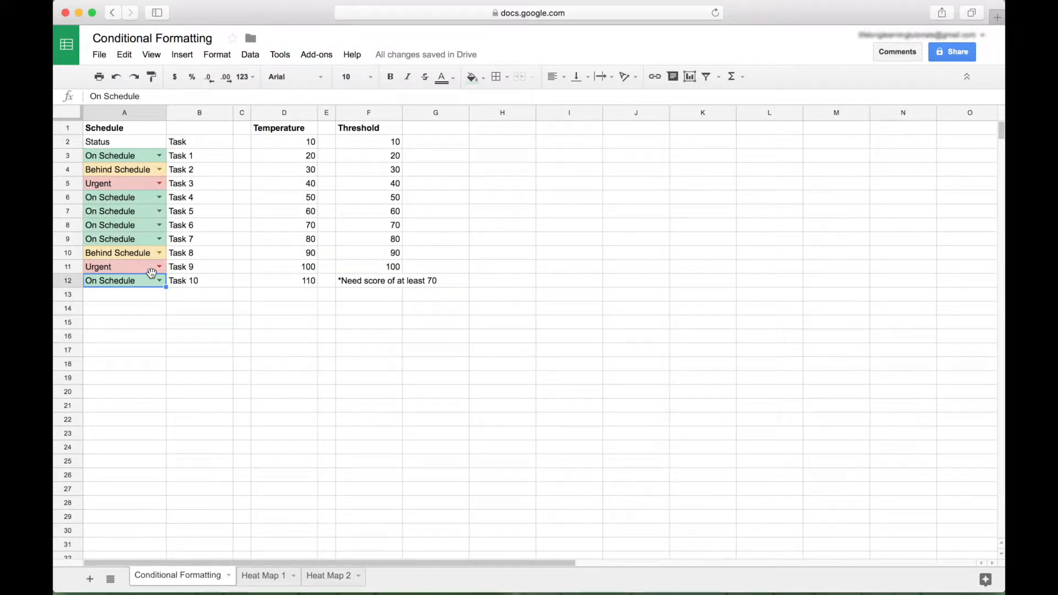
Step: Apply a white-to-red color scale to the Temperature values in D2:D12 with conditional formatting
click(285, 142)
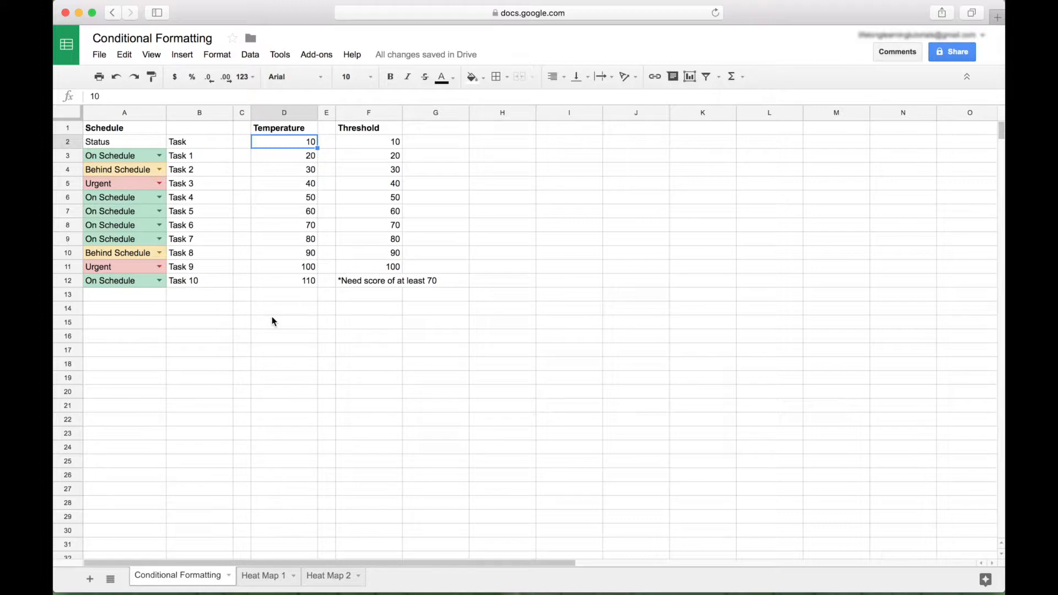
key(super+shift+Down)
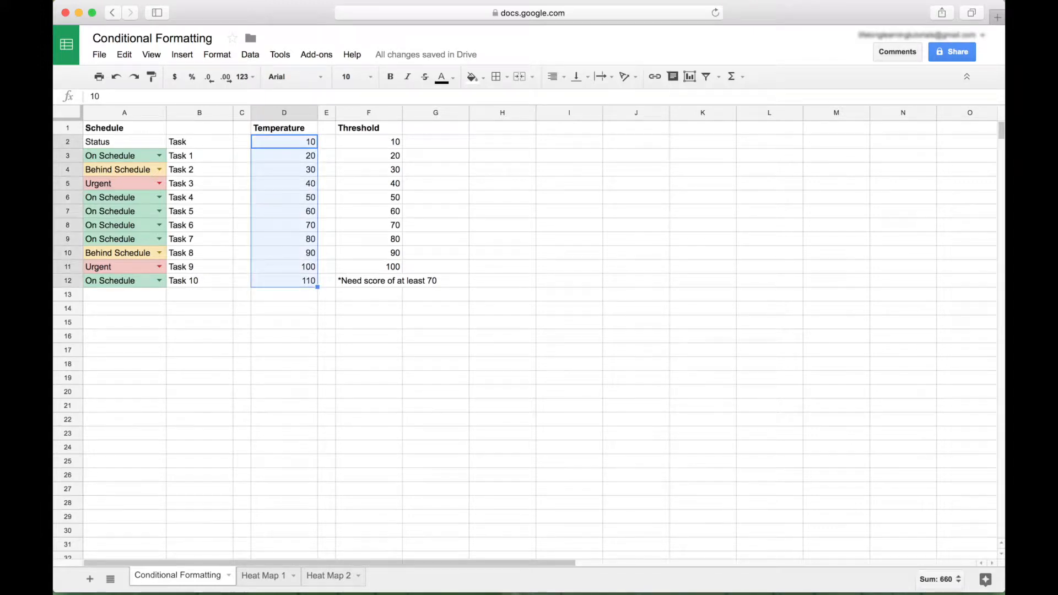
click(217, 56)
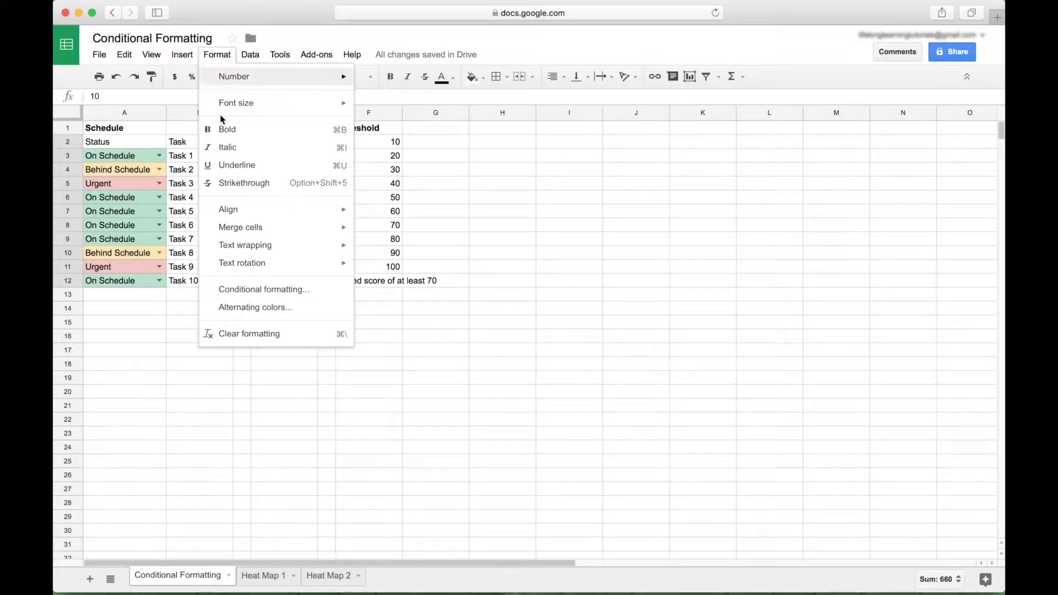
click(245, 293)
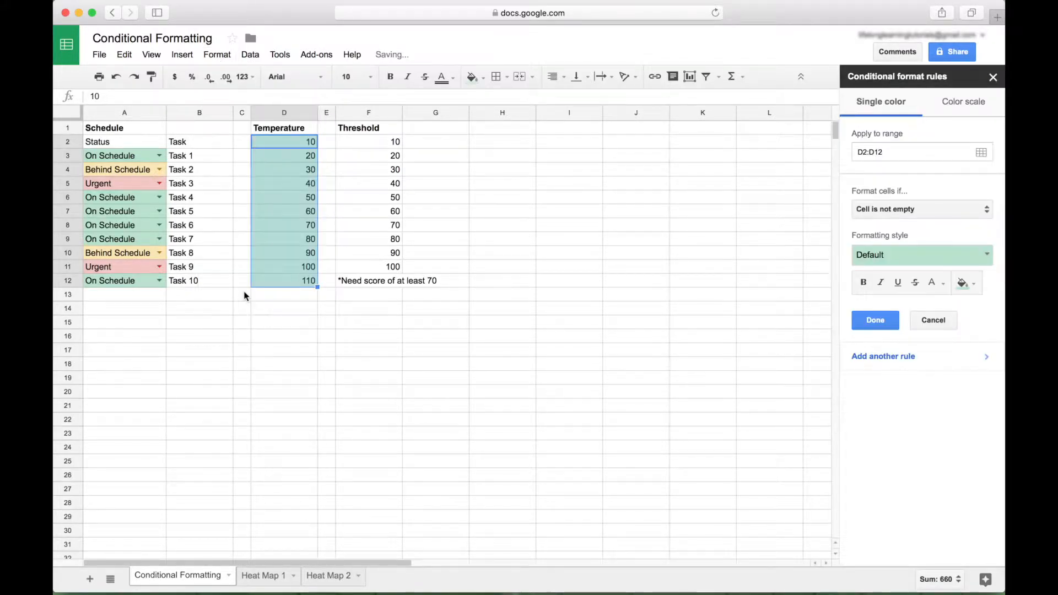
click(968, 106)
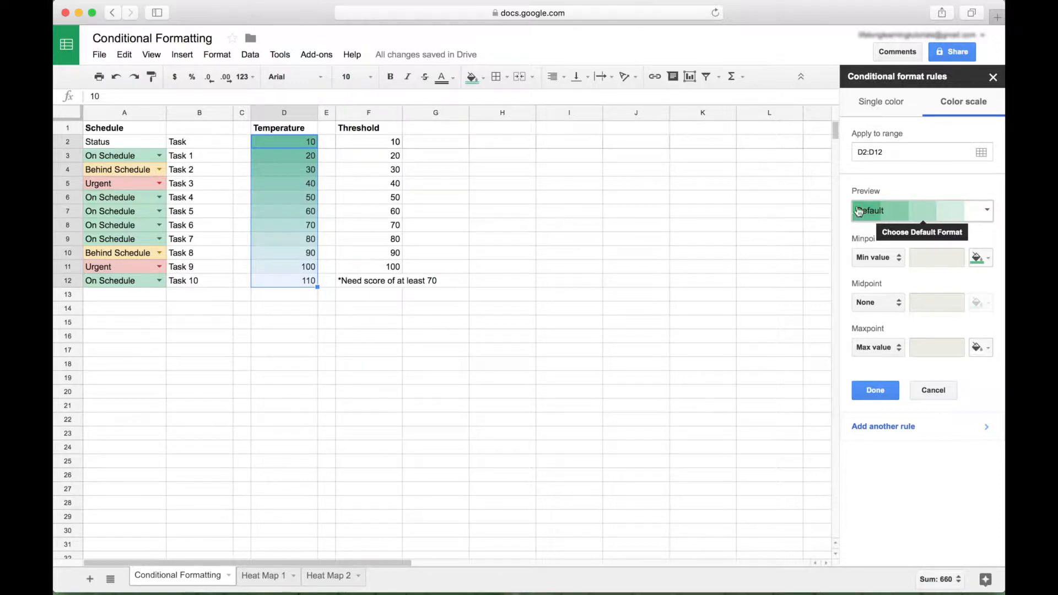
click(988, 212)
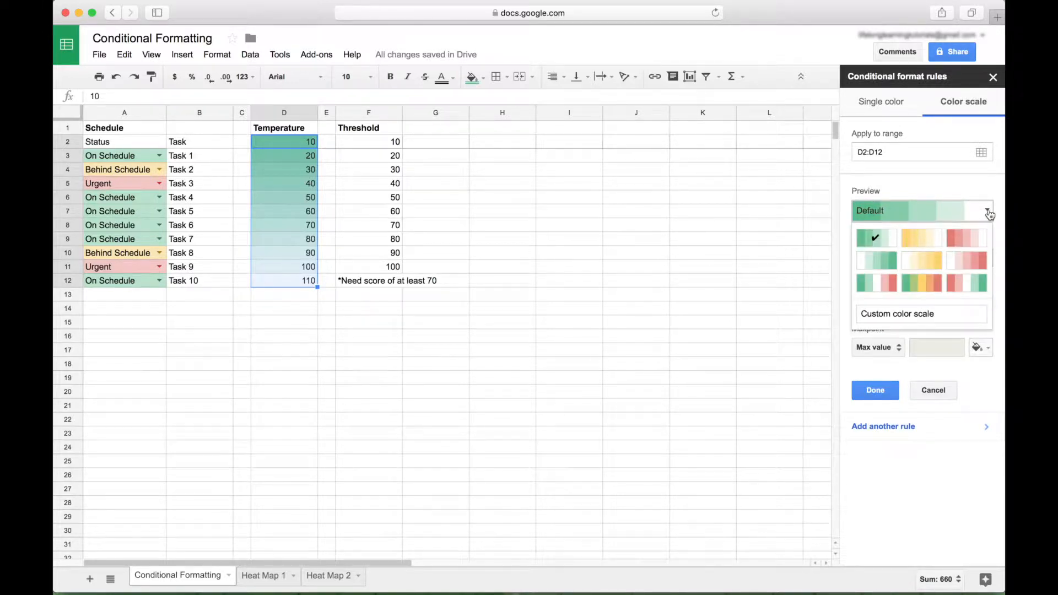
click(955, 266)
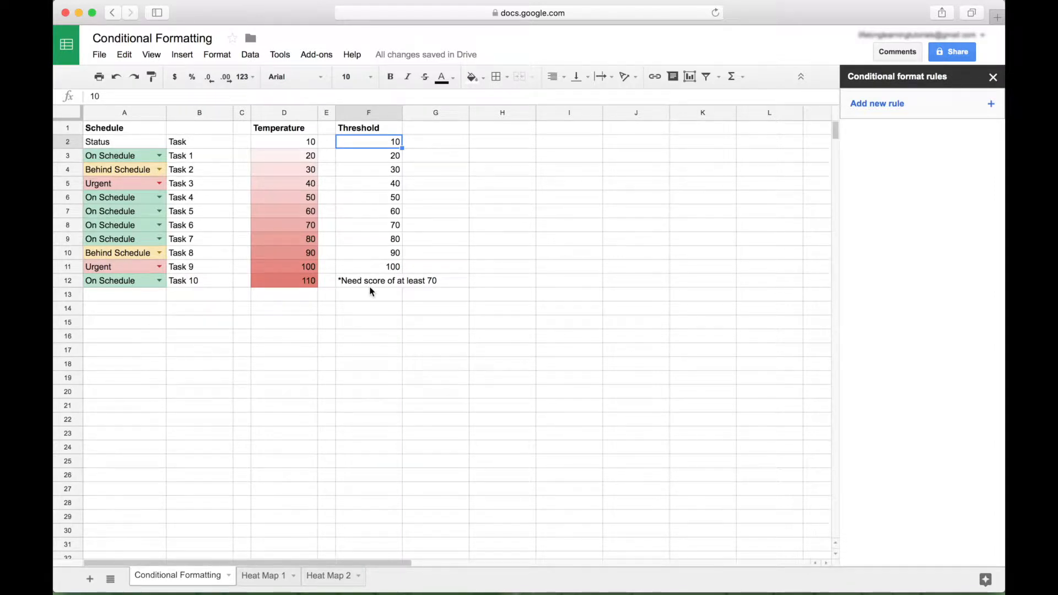
Step: Highlight Threshold scores in F2:F11 that are greater than or equal to 70 with the default green conditional formatting style
key(super+shift+Down)
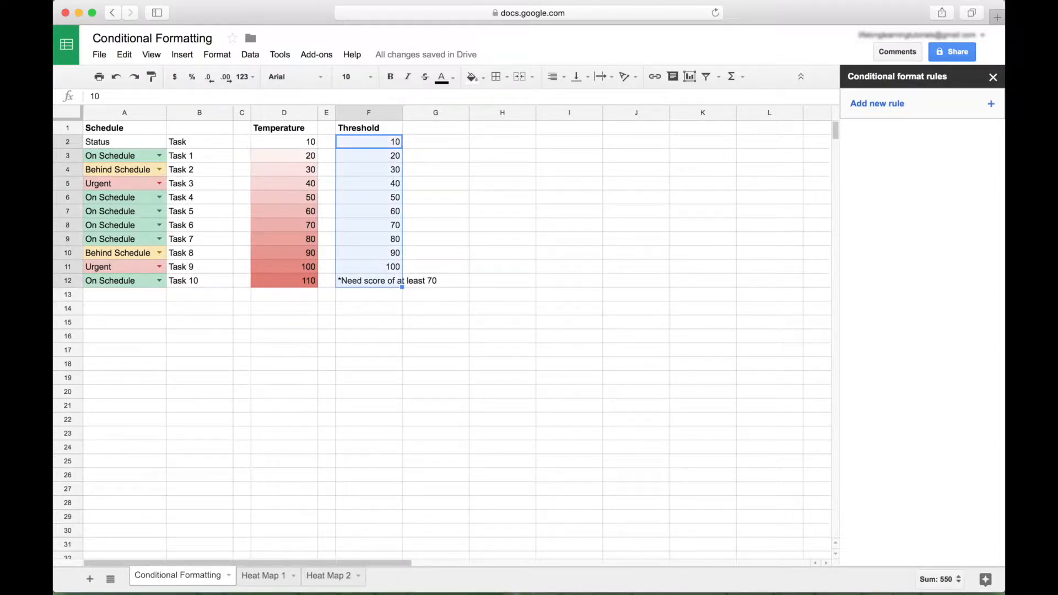
key(shift+Up)
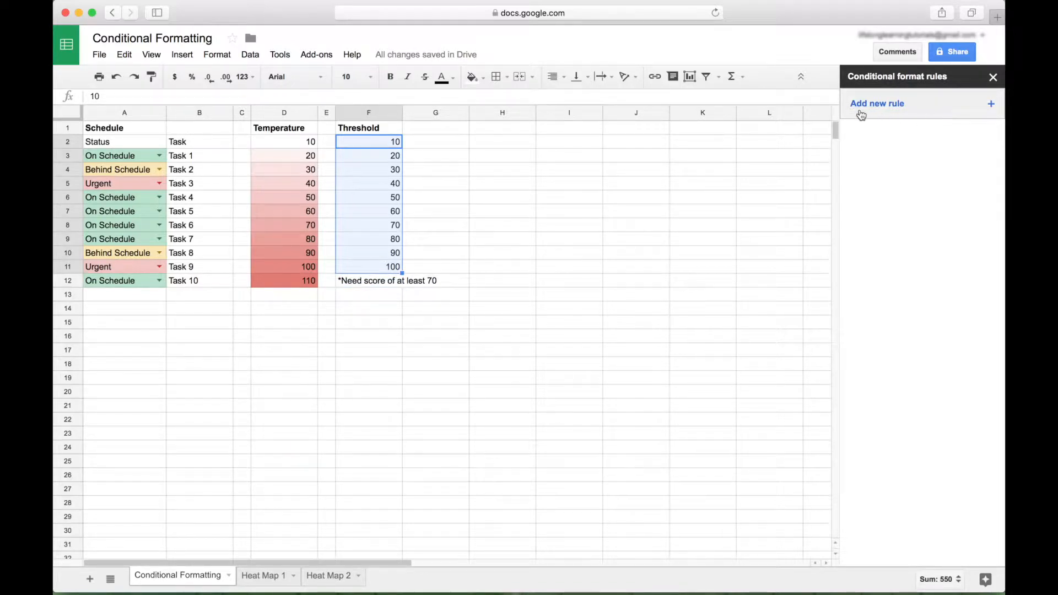
click(992, 108)
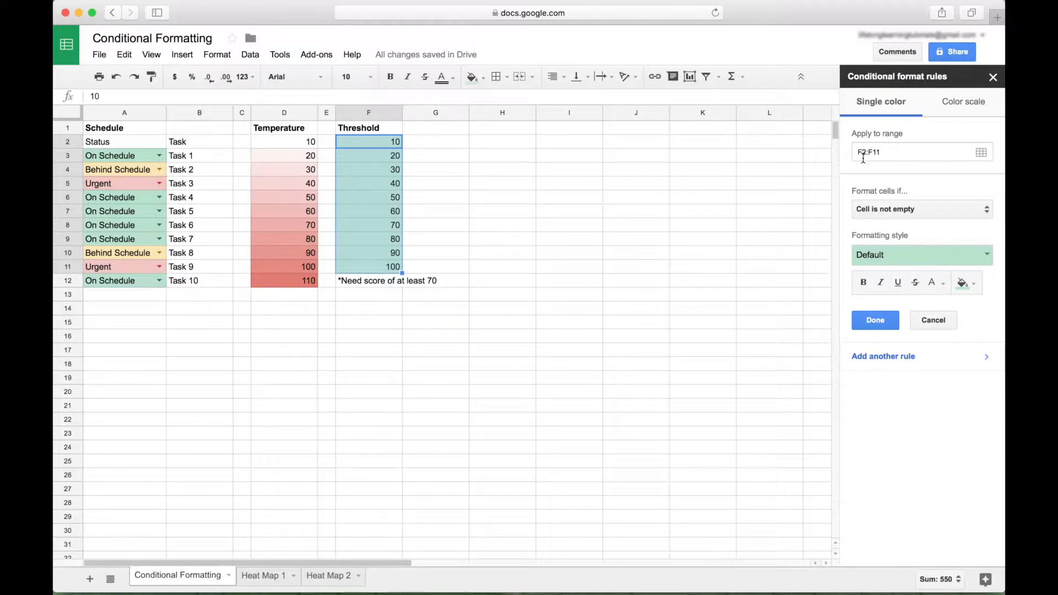
click(896, 156)
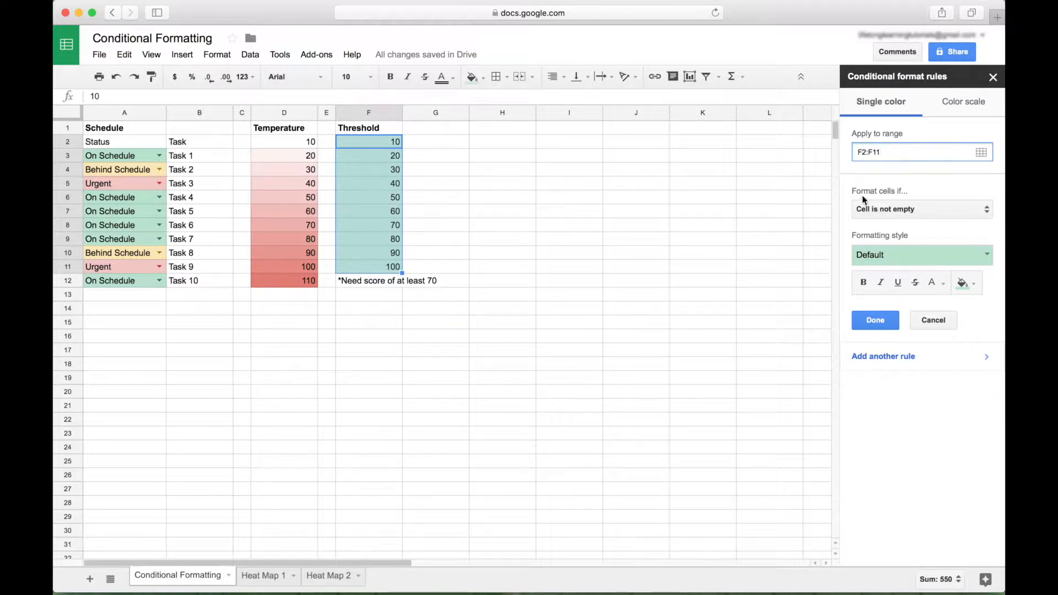
click(986, 211)
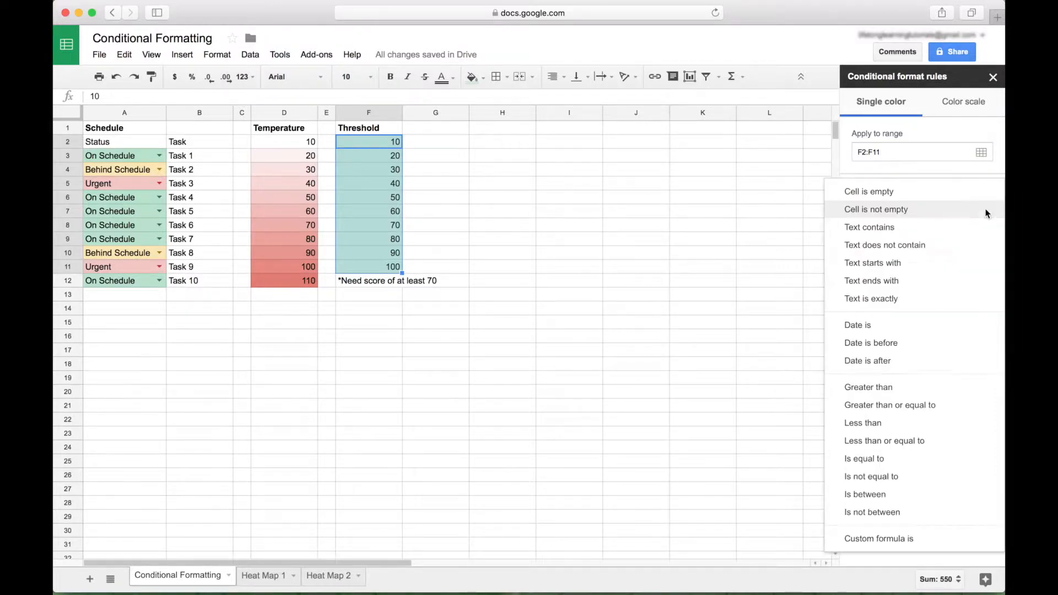
click(898, 406)
click(880, 236)
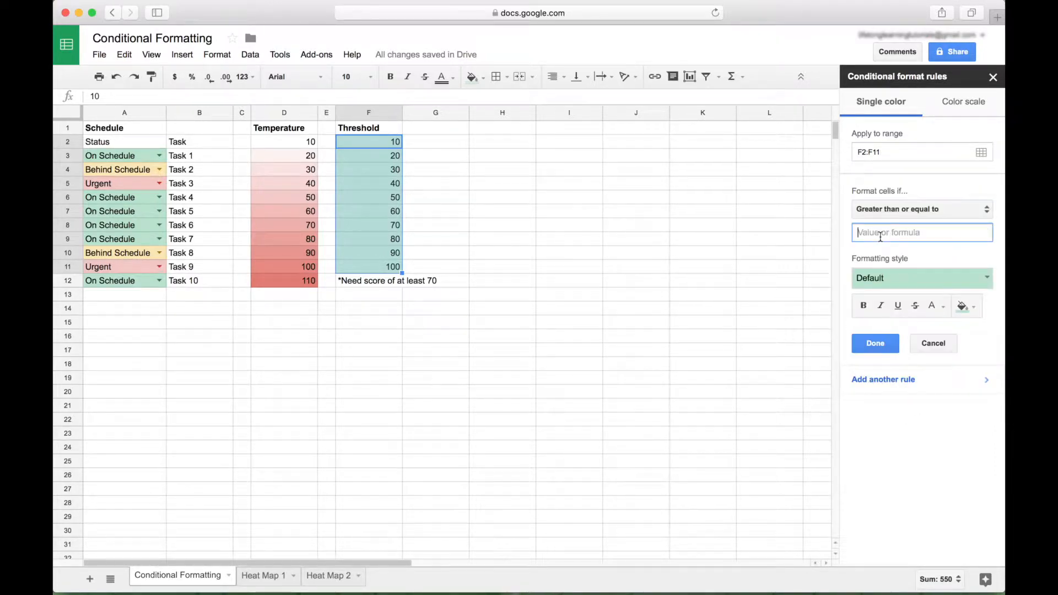
text(70)
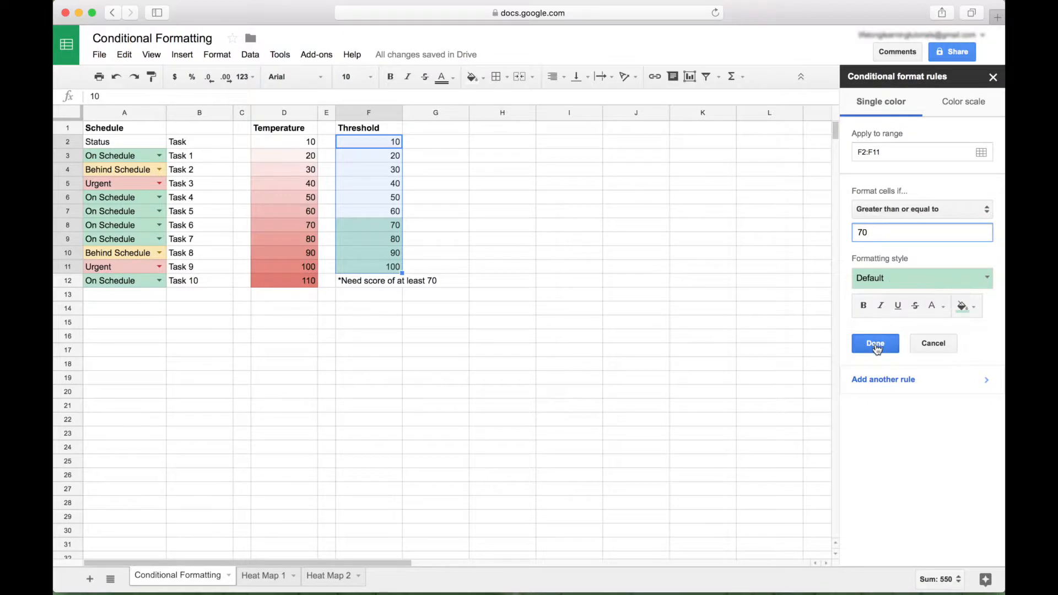
click(876, 344)
click(381, 293)
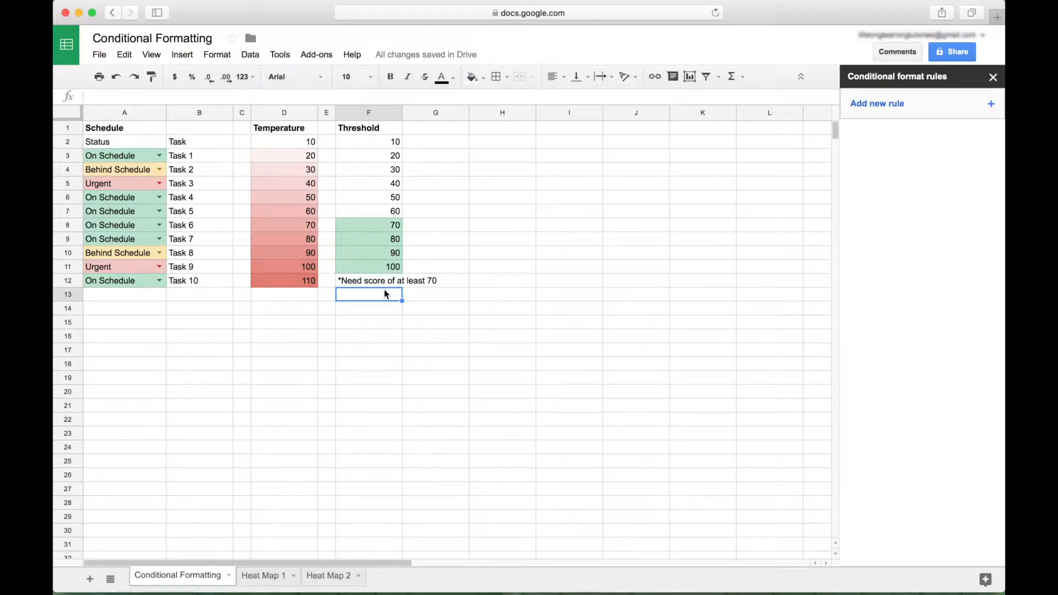
Step: On the Heat Map 1 sheet, insert a filled region map chart from A1:B51 and place it beside the first rows of data
click(267, 576)
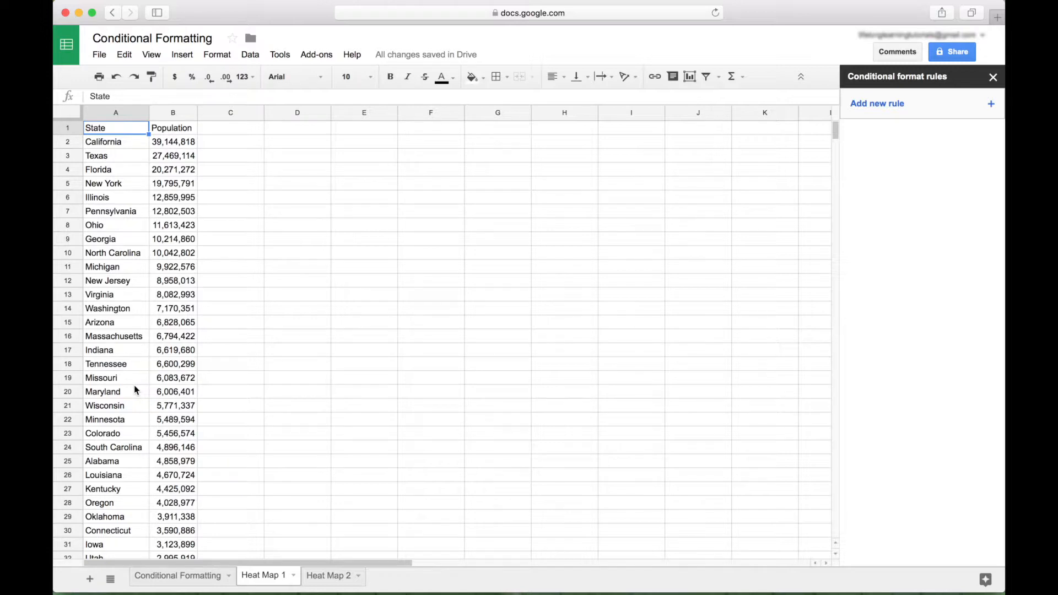
key(shift+Right)
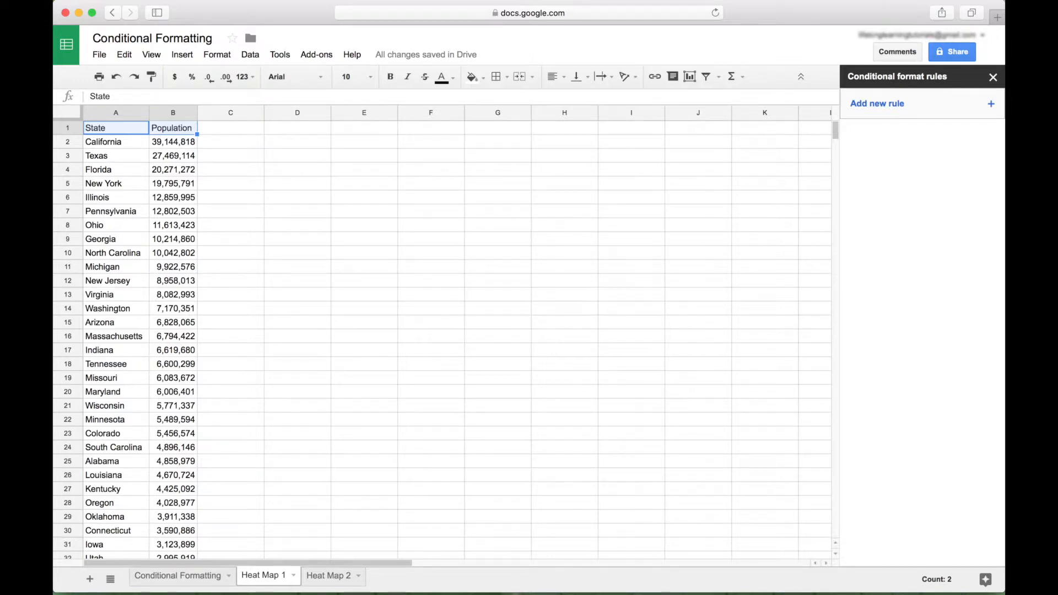
key(super+shift+Down)
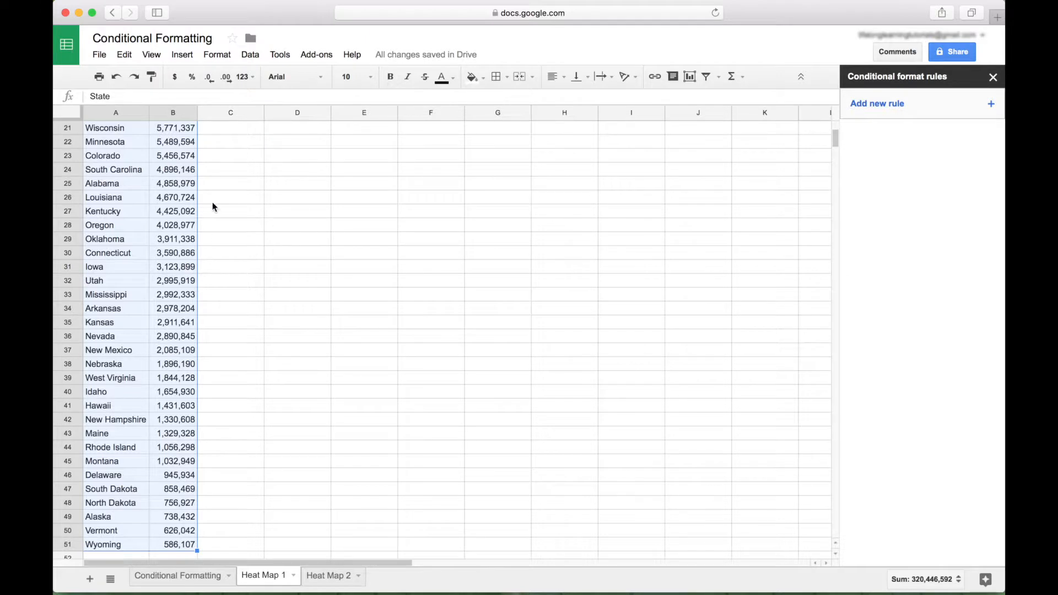
click(191, 59)
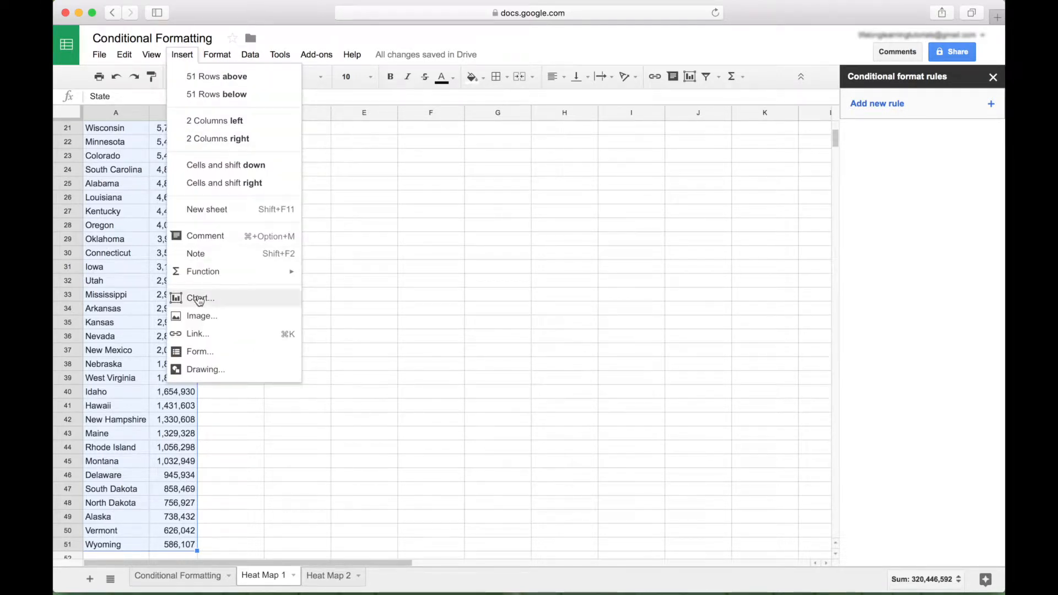
click(200, 299)
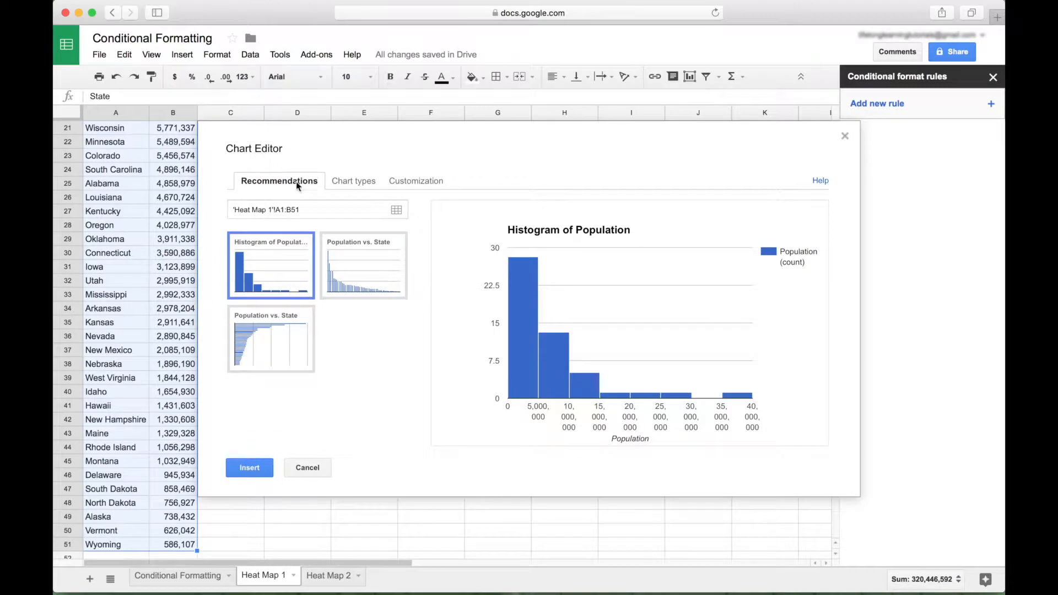
click(341, 180)
scroll(307, 341, down, 3)
scroll(308, 346, down, 3)
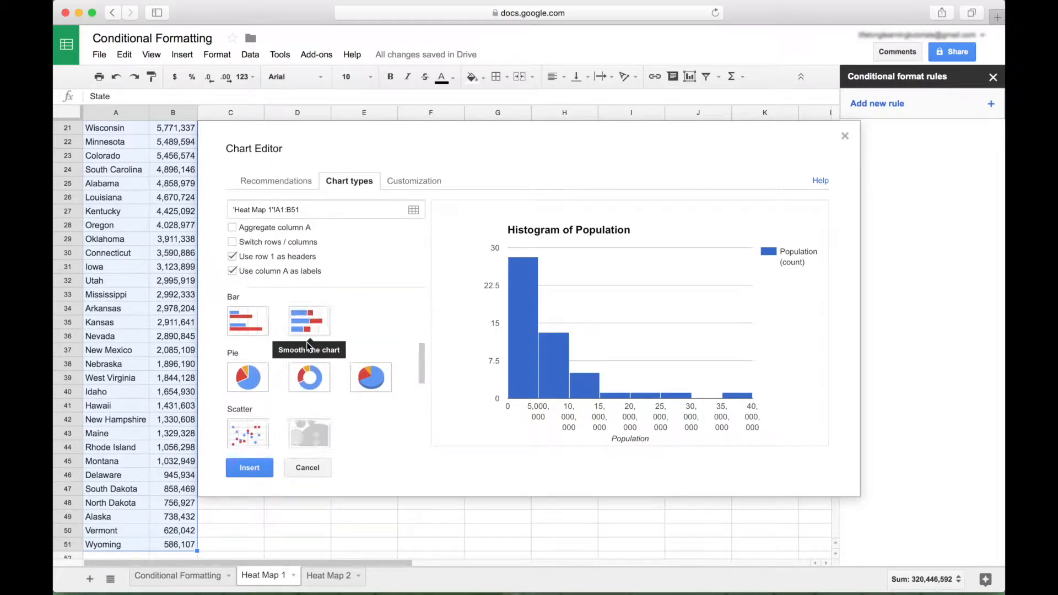
scroll(306, 342, down, 1)
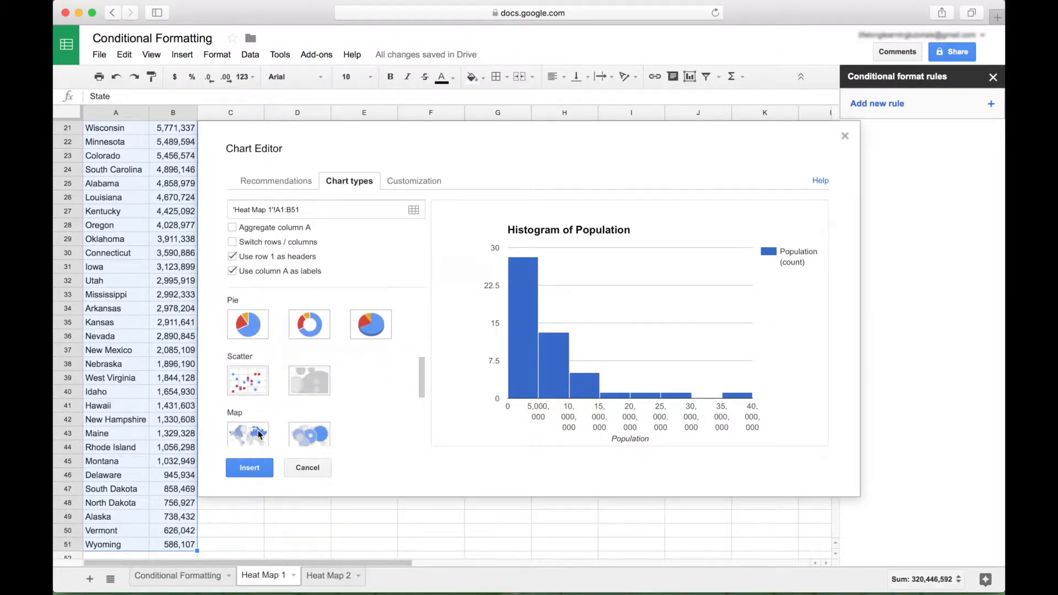
click(248, 429)
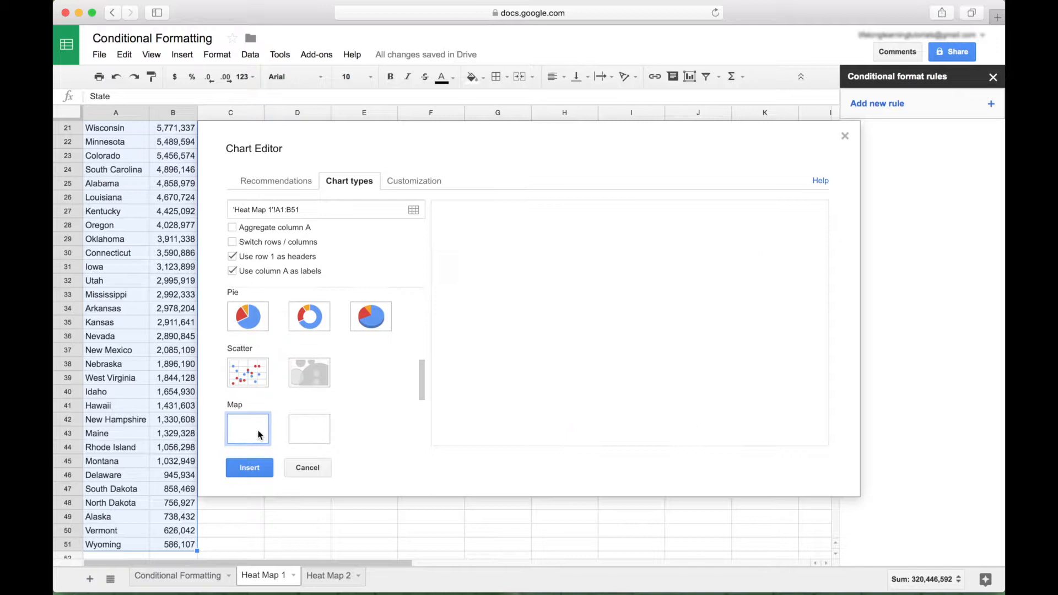
click(250, 468)
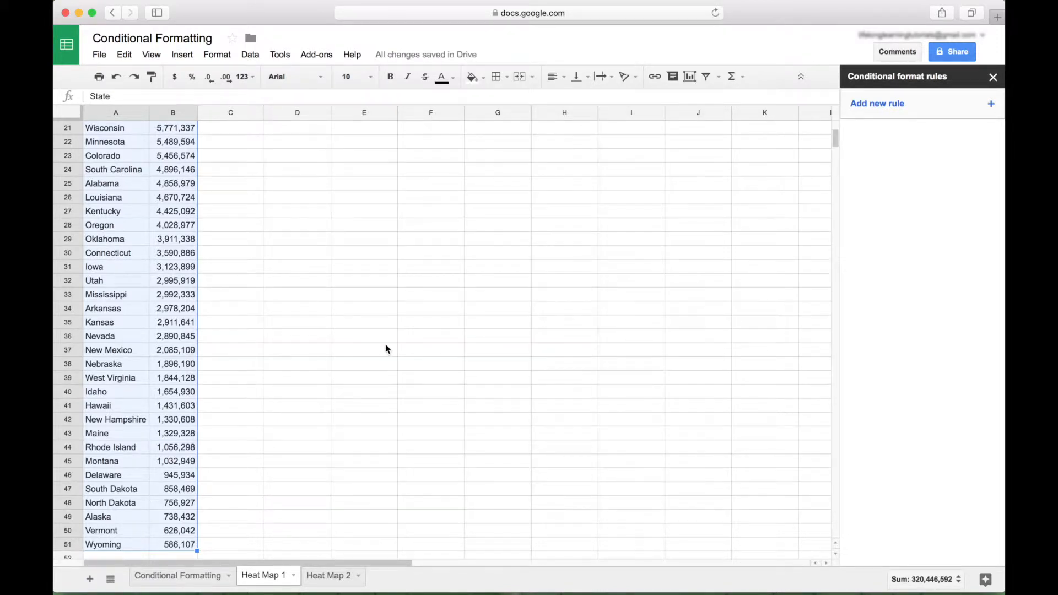
drag(388, 248, 413, 194)
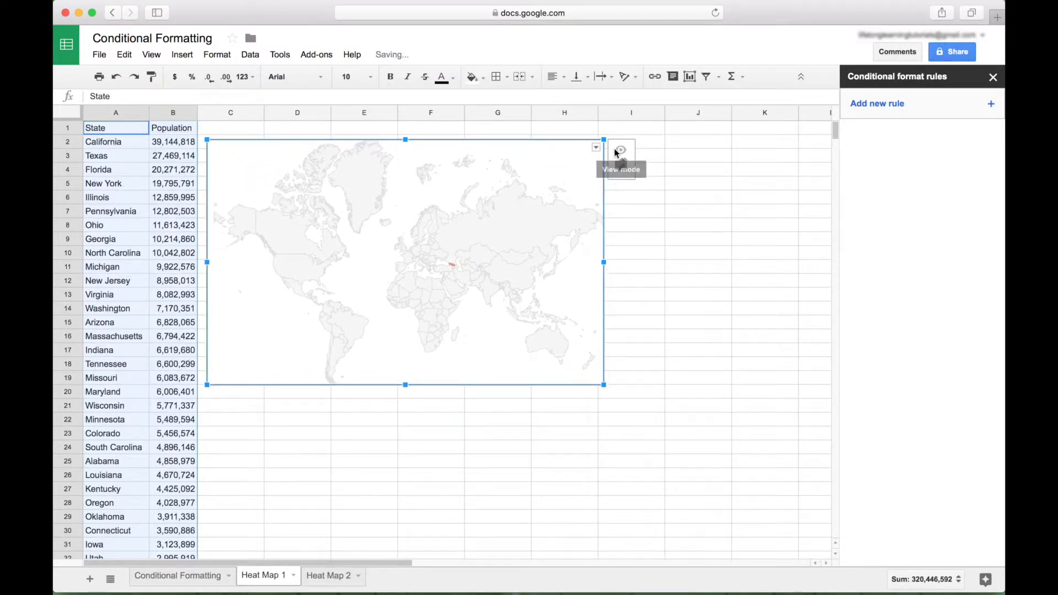
Step: Change the map chart's region to United States and update the chart
click(595, 148)
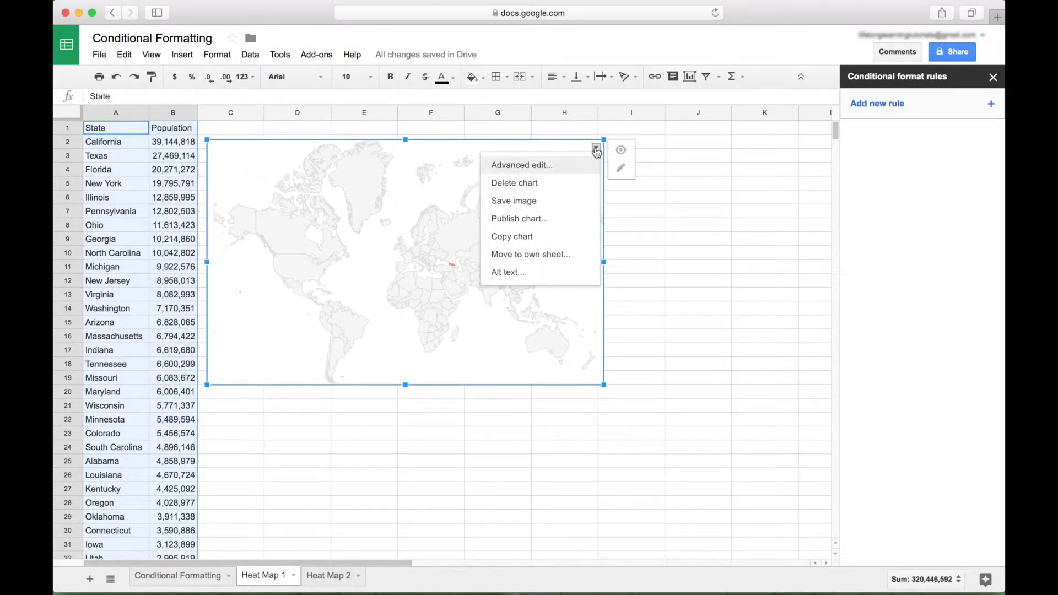
click(517, 165)
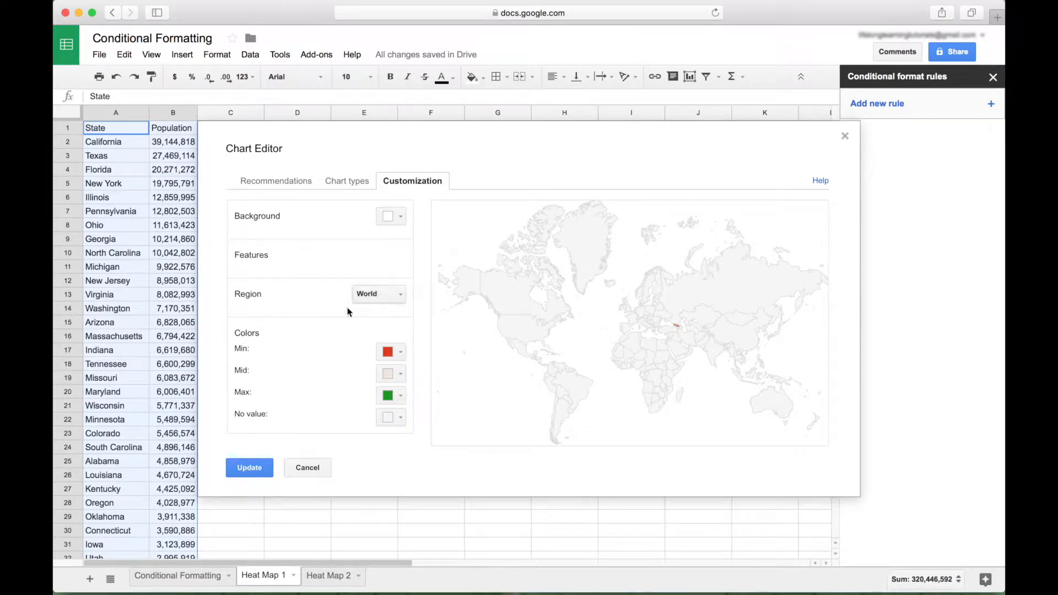
click(400, 294)
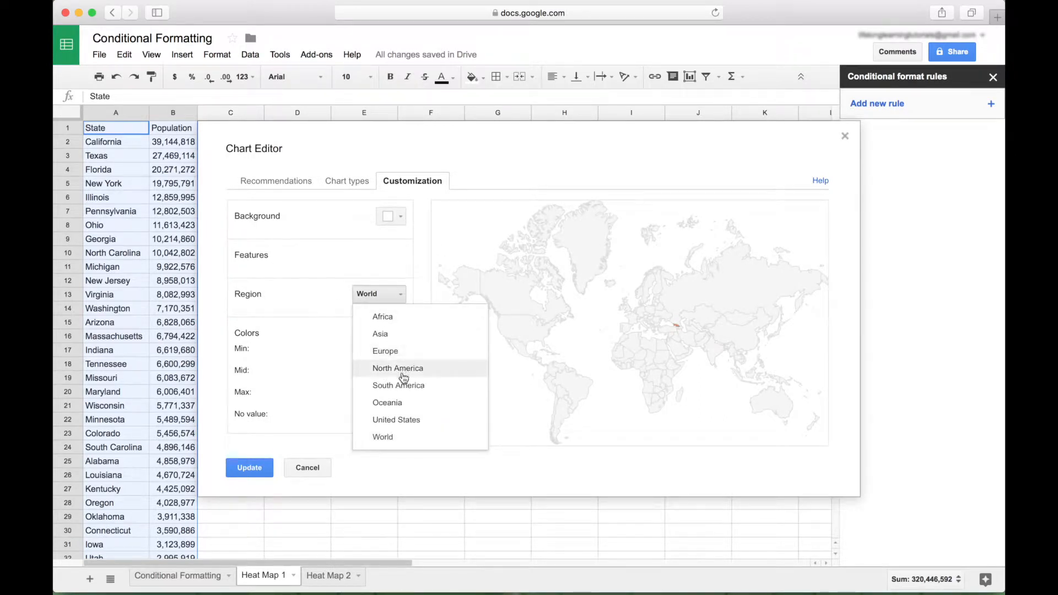
click(402, 421)
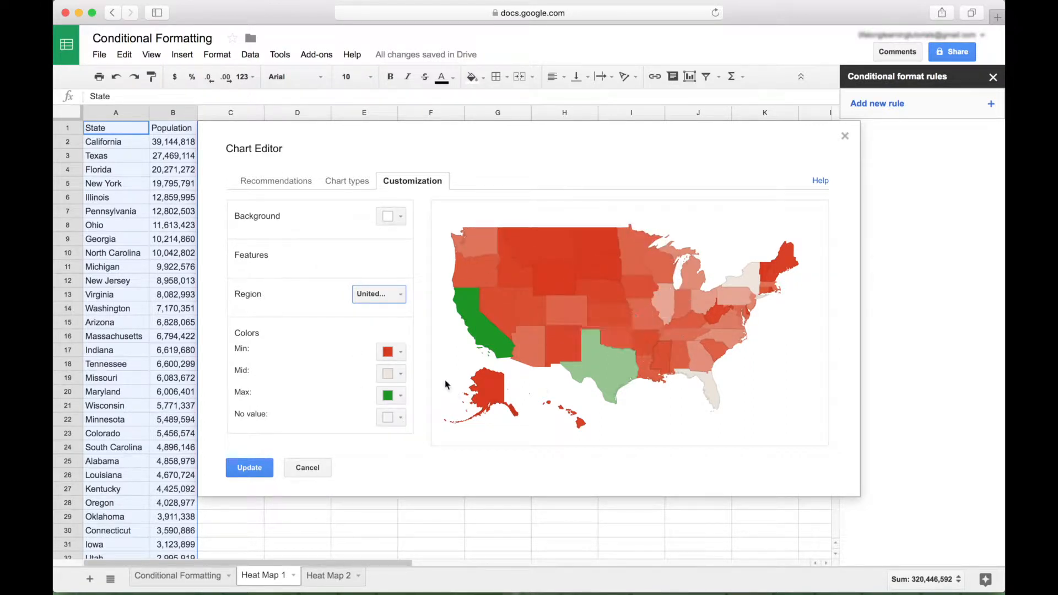
click(254, 468)
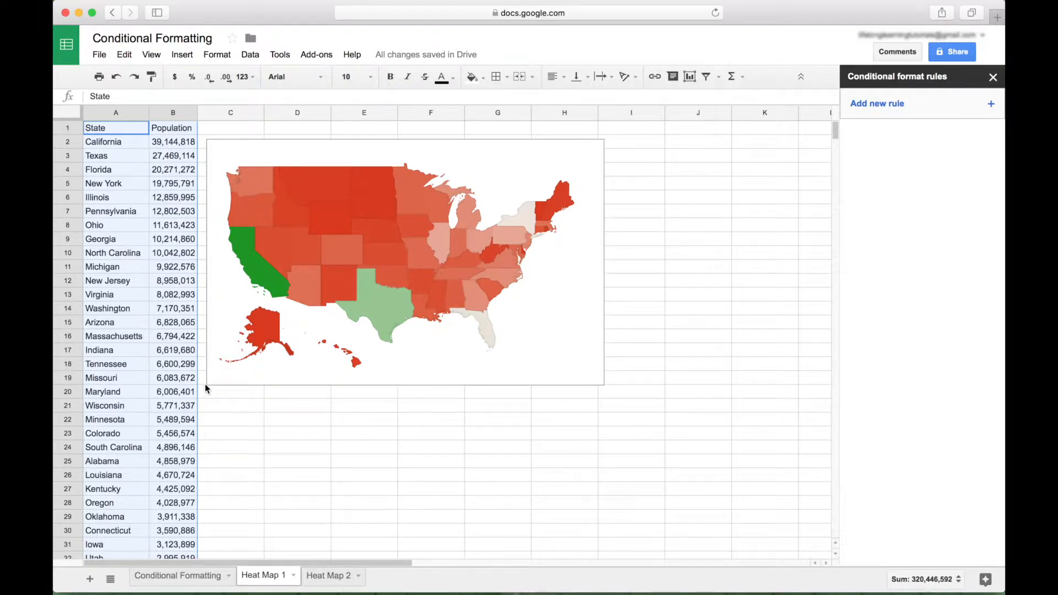
drag(111, 128, 171, 128)
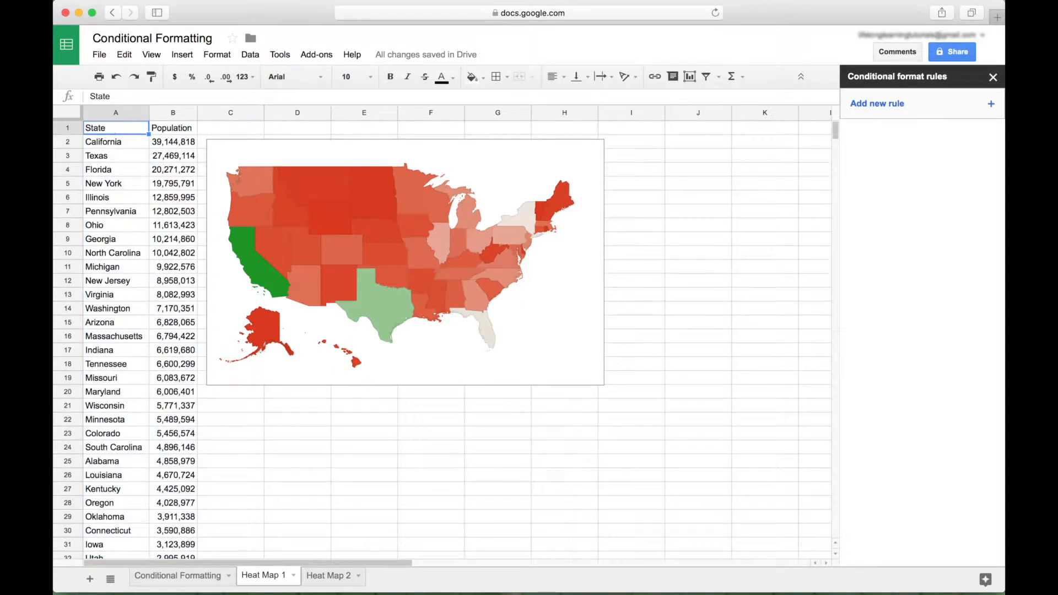
key(ctrl+shift+Down)
scroll(231, 179, up, 10)
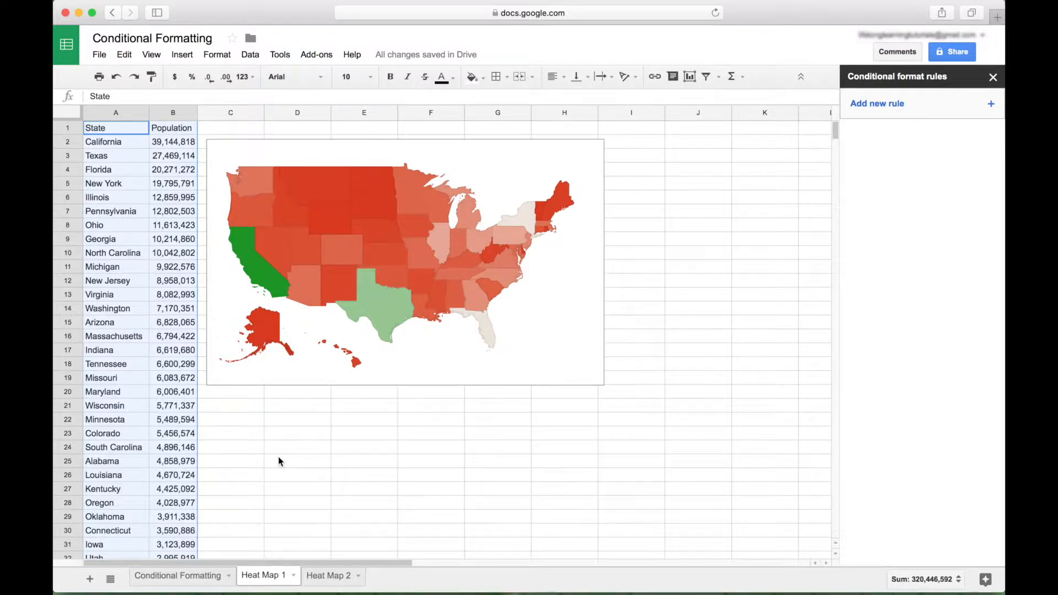
Step: Apply a green-white-red color scale to A1:J28 on the Heat Map 2 sheet, and return to the Conditional Formatting sheet
click(331, 581)
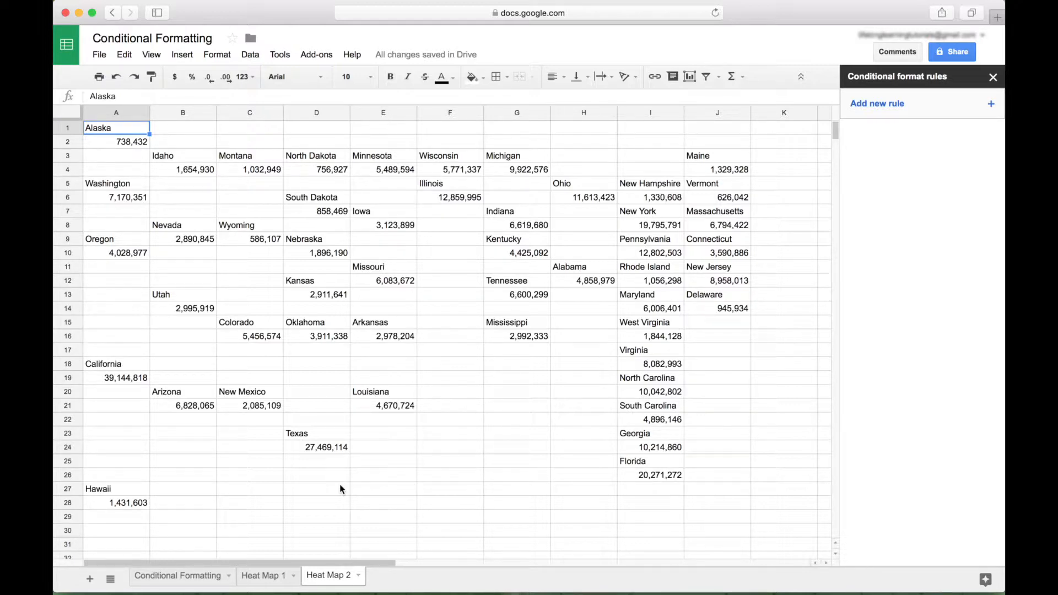
key(shift+Right)
key(shift+Right)
key(shift+Right)
key(shift+Right)
key(shift+Right)
key(shift+Right)
key(shift+Right)
key(shift+Right)
key(shift+Right)
key(shift+Down)
key(shift+Down)
key(shift+Down)
key(shift+Down)
key(shift+Down)
key(shift+Down)
key(shift+Down)
key(shift+Down)
key(shift+Down)
key(shift+Down)
key(shift+Down)
key(shift+Down)
key(shift+Down)
key(shift+Down)
key(shift+Down)
key(shift+Down)
key(shift+Down)
key(shift+Down)
key(shift+Down)
key(shift+Down)
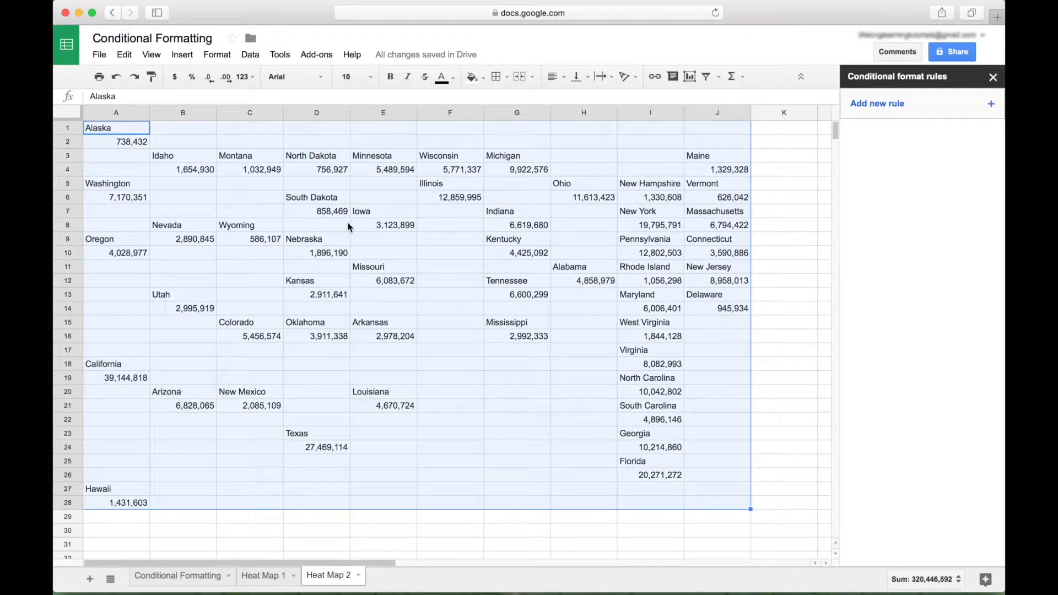
click(871, 108)
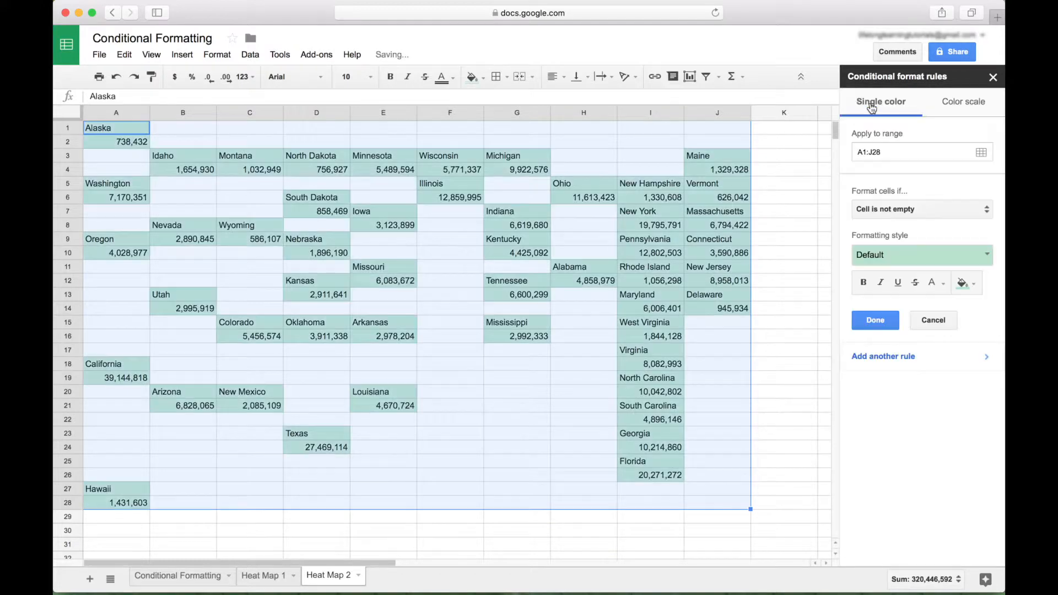
click(964, 103)
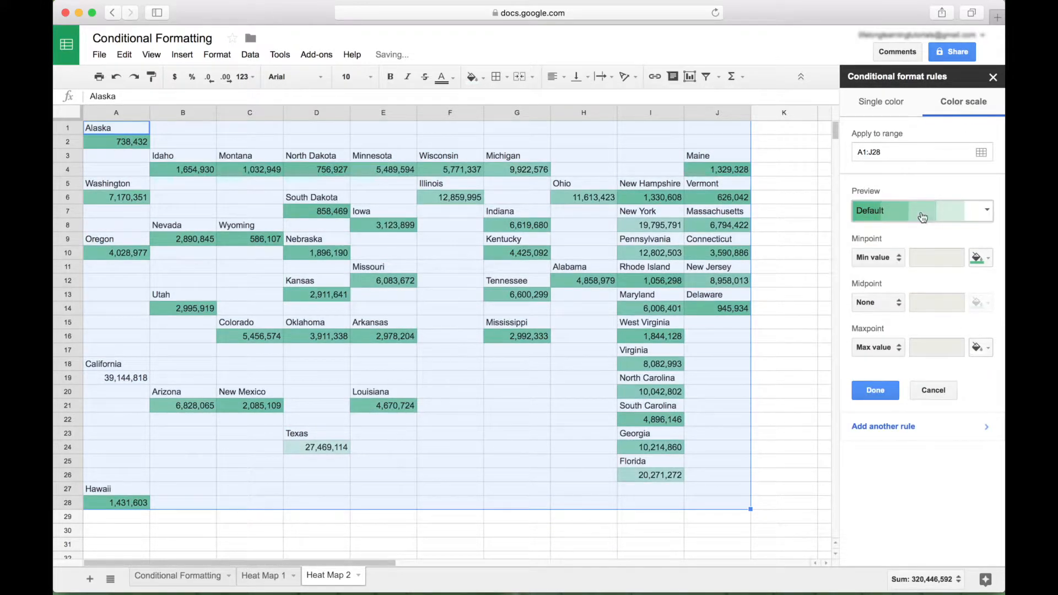
click(986, 213)
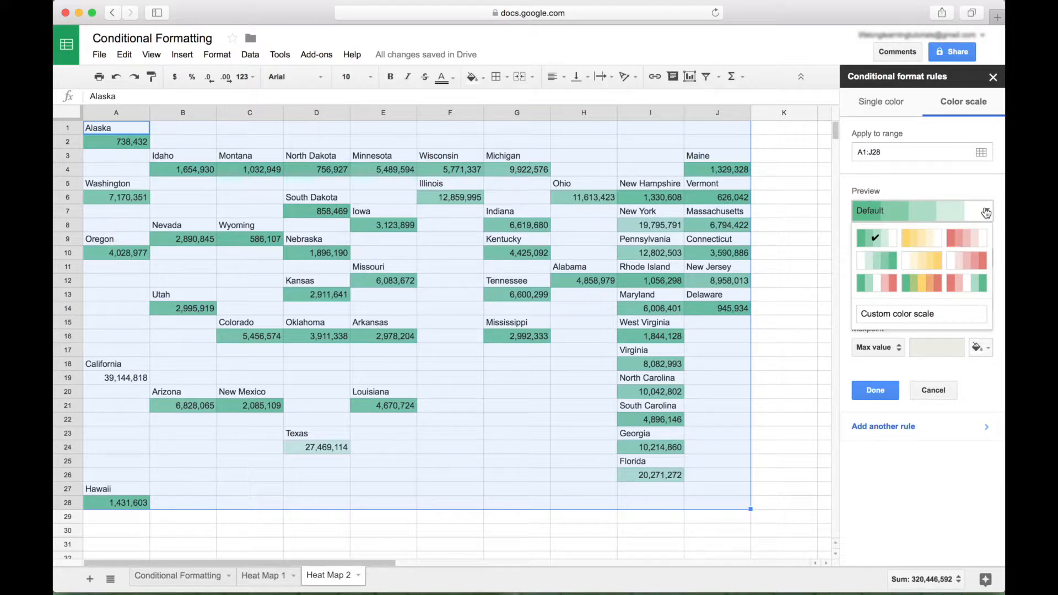
click(883, 286)
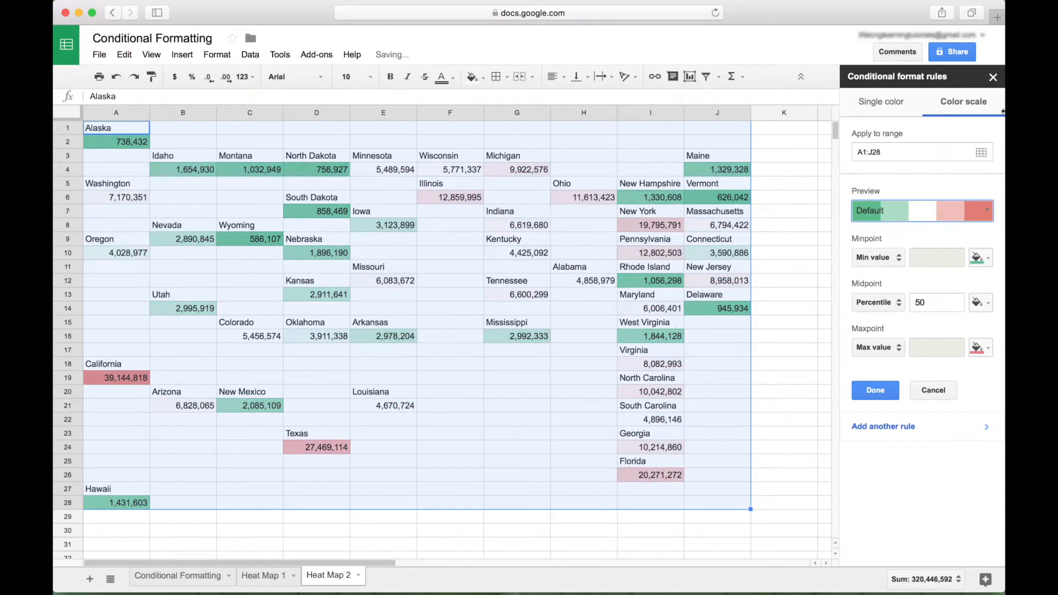
click(388, 392)
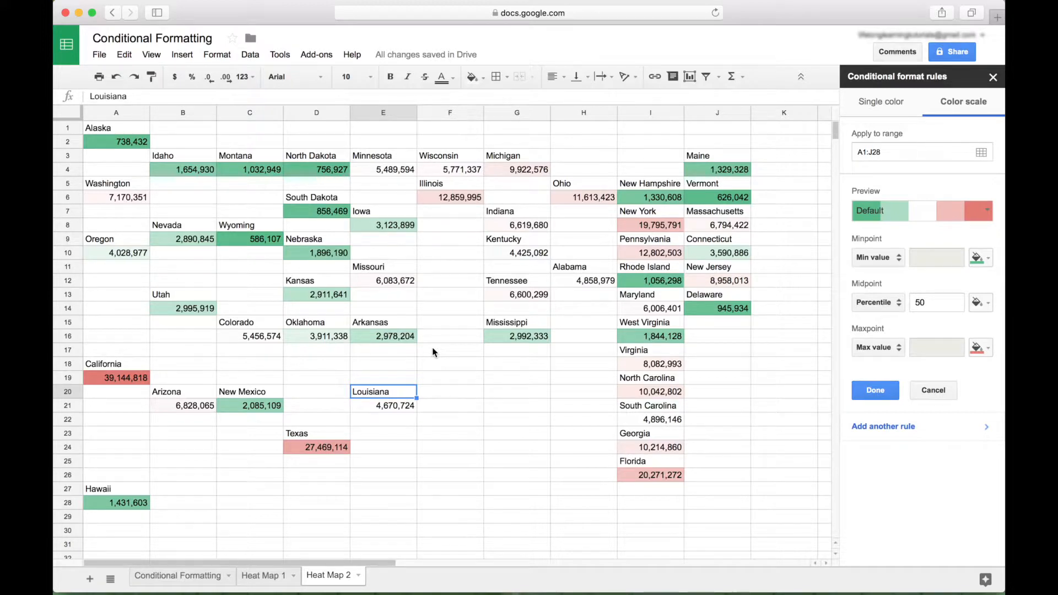
click(181, 578)
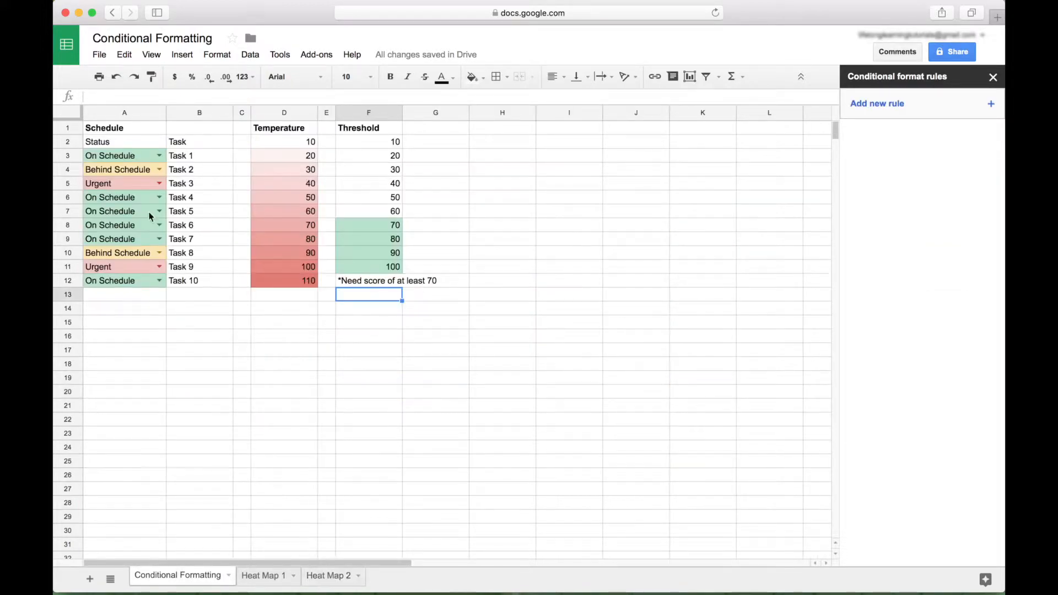
Step: Switch to the Numbers spreadsheet and add a highlighting rule to A2:A13 for numbers between 72 and 85
click(121, 132)
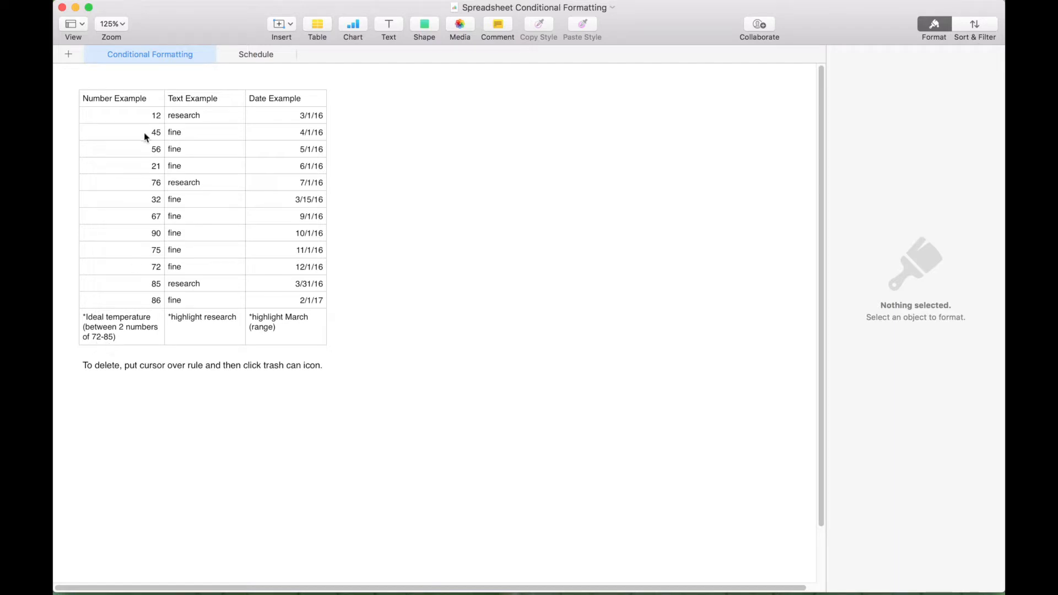
click(137, 121)
key(shift+super+Down)
key(shift+Up)
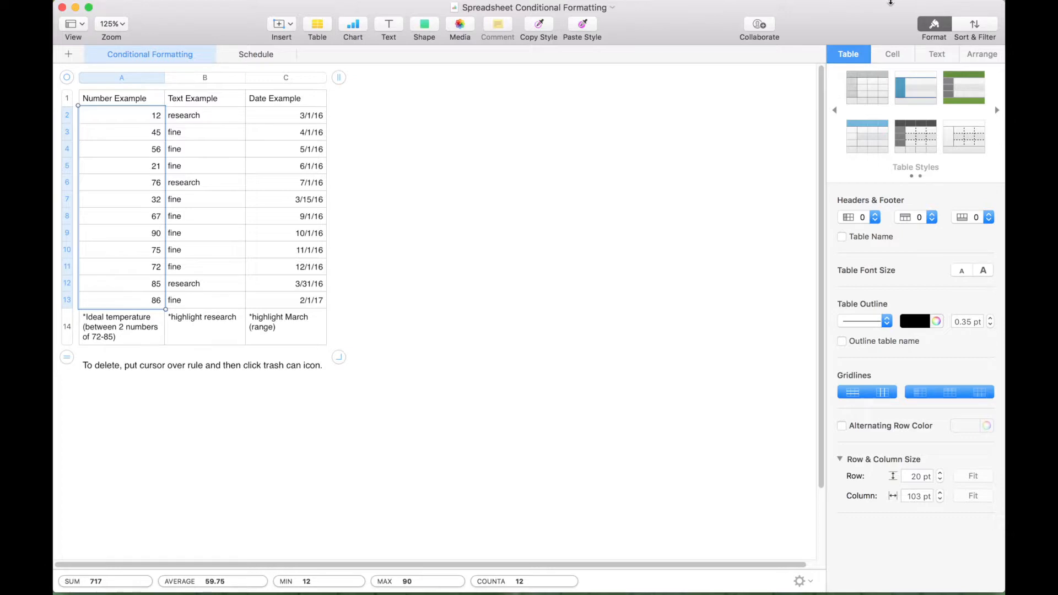
click(893, 55)
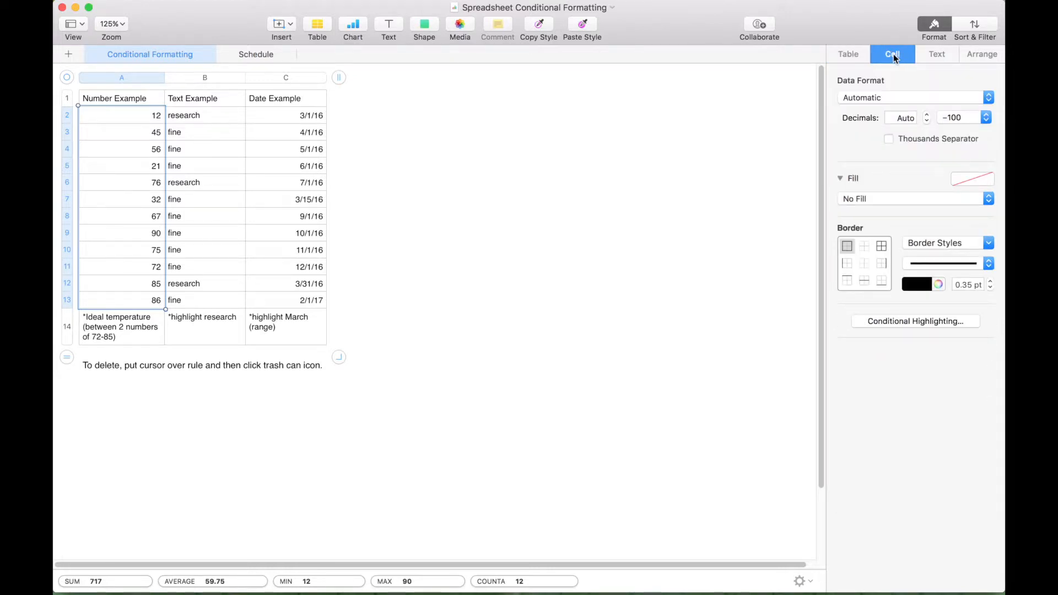
click(887, 323)
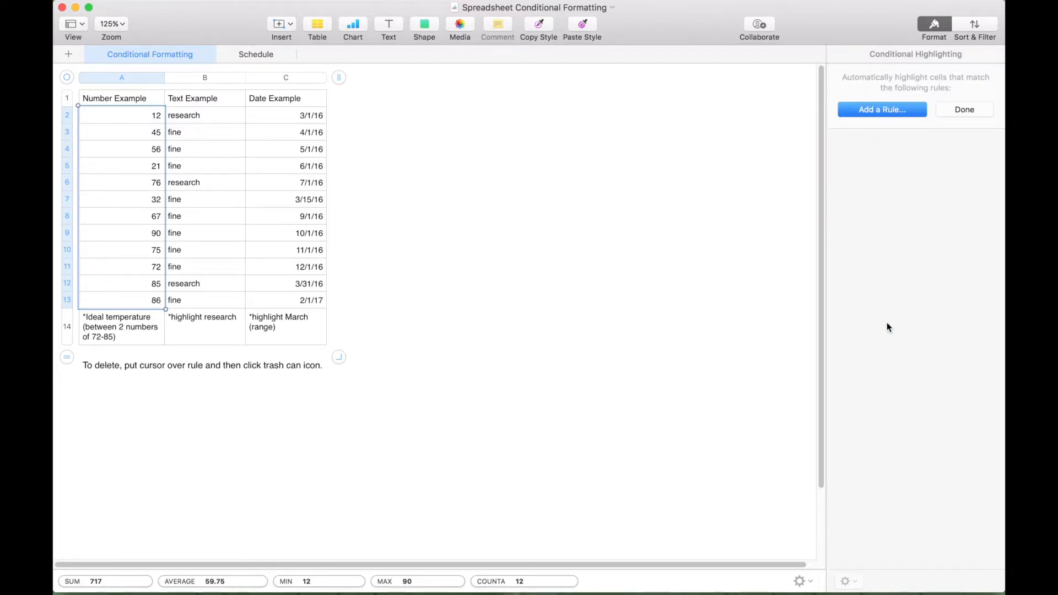
click(868, 114)
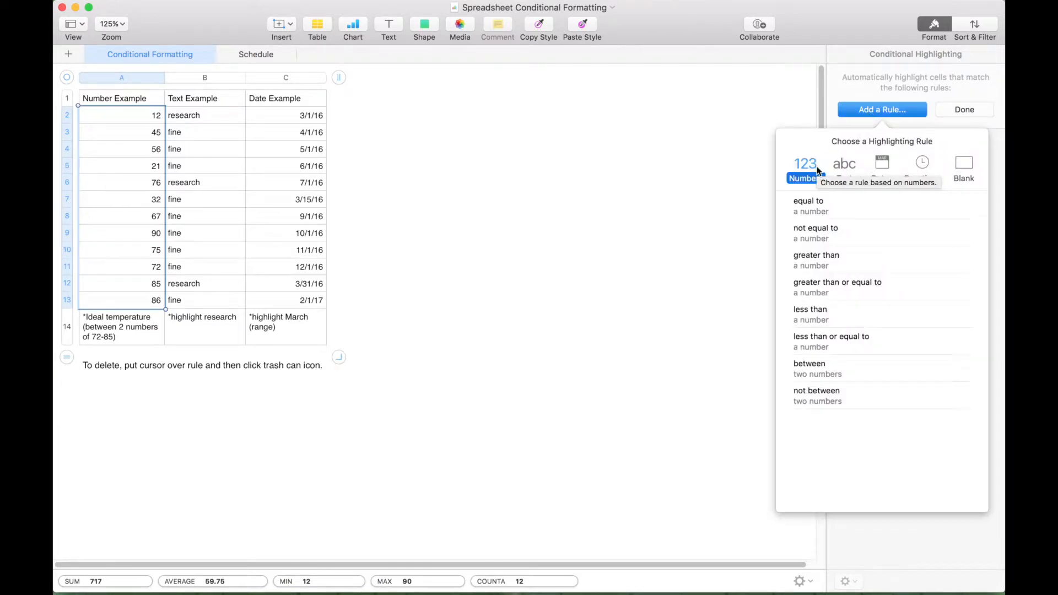
click(811, 369)
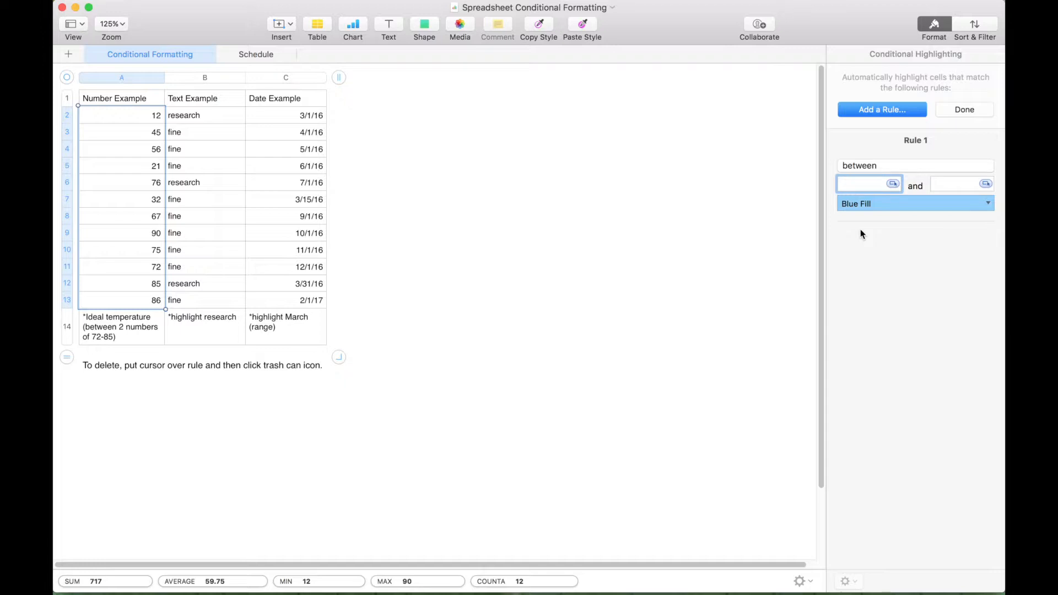
text(72)
key(Tab)
text(85)
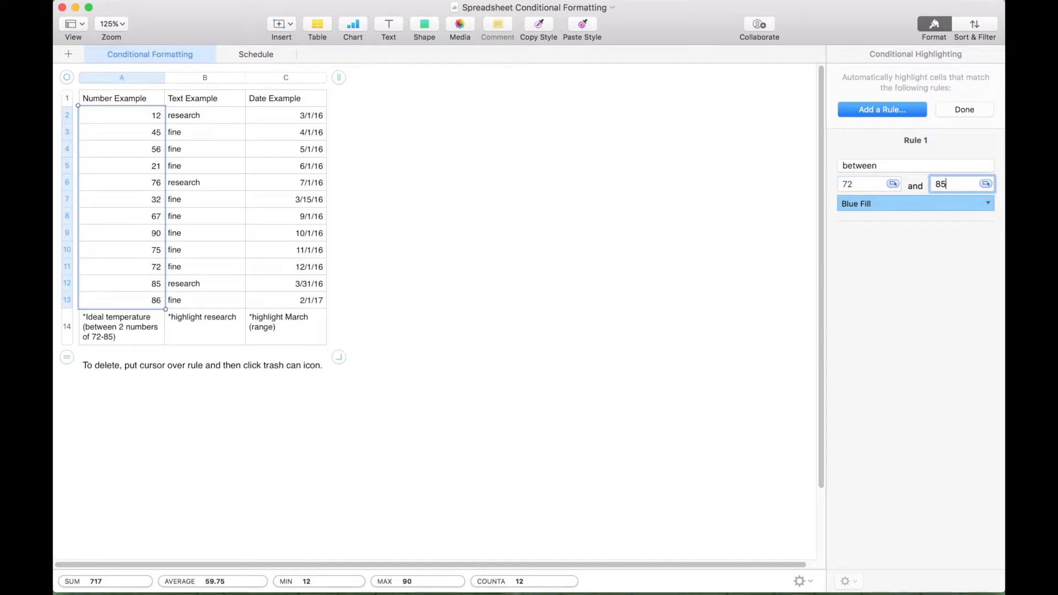
Step: Change the number rule's highlight style to Green Fill and deselect the table
click(988, 203)
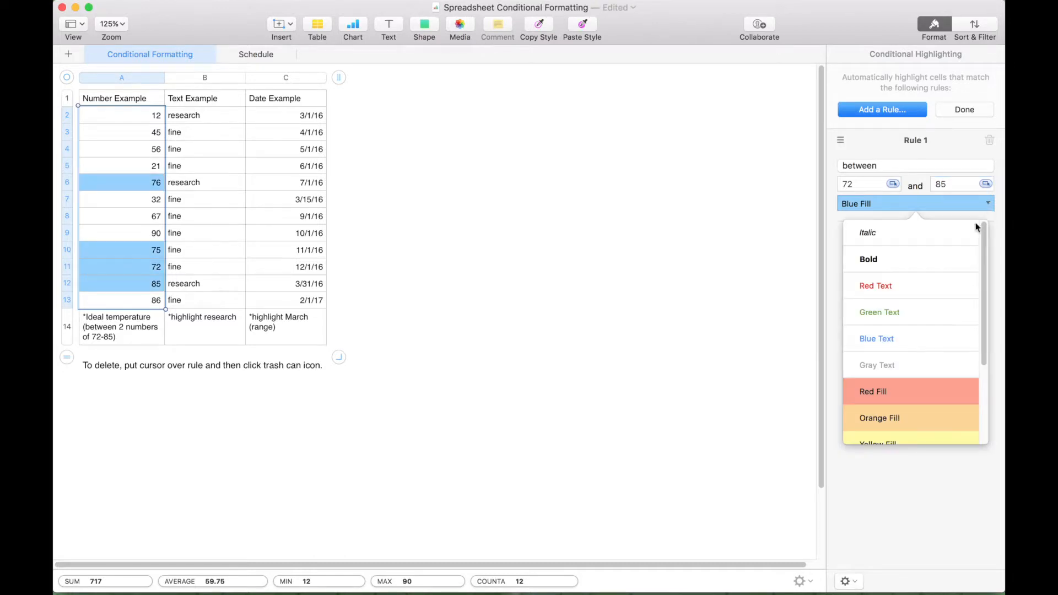
scroll(925, 318, down, 5)
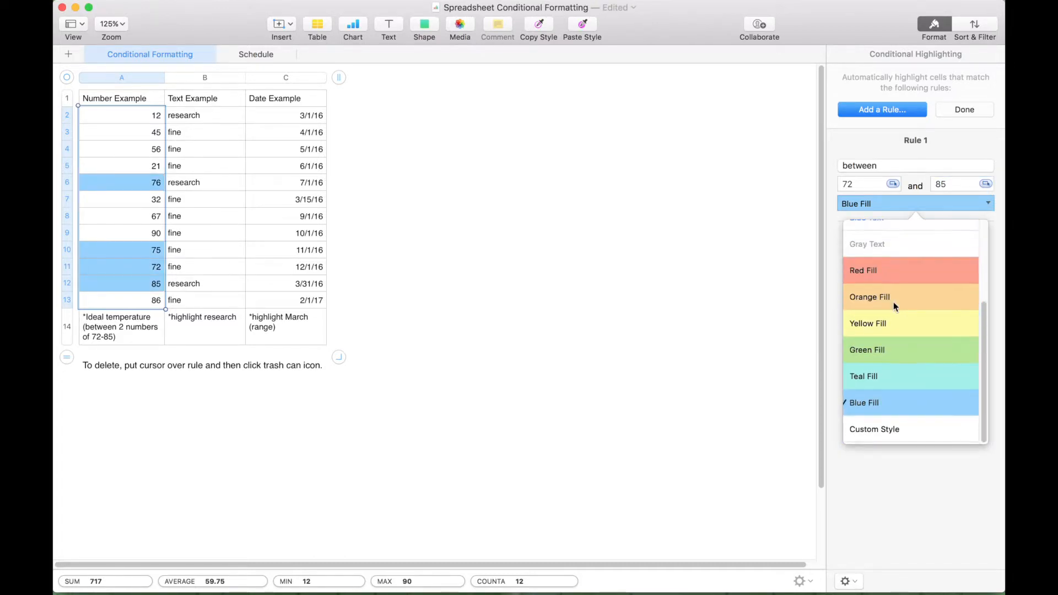
click(888, 353)
click(459, 353)
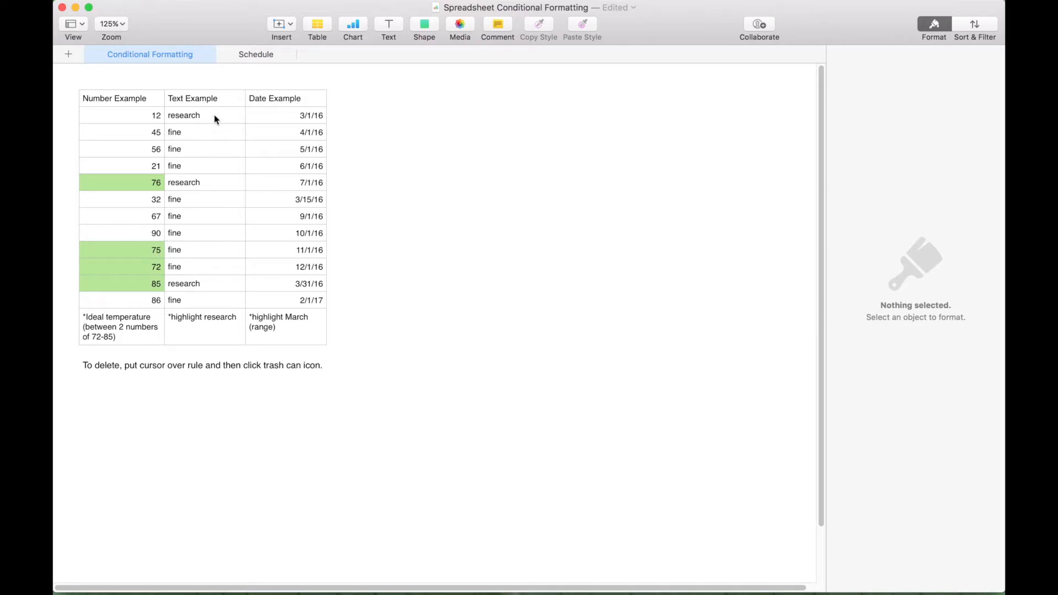
Step: Add a highlighting rule to B2:B13 in the Text Example column that bolds cells whose text is "research"
click(198, 117)
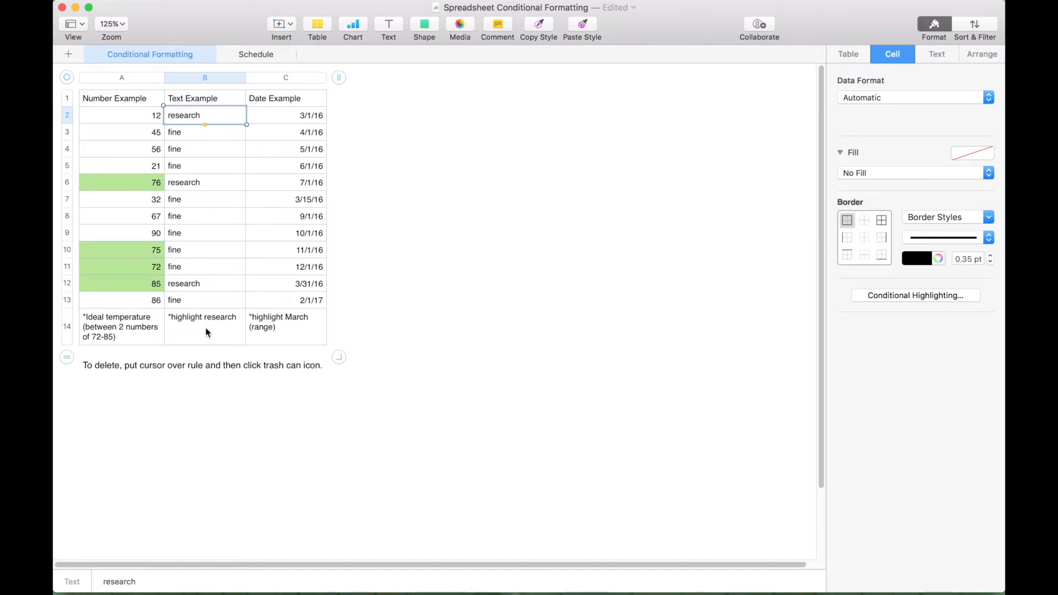
key(shift+super+Down)
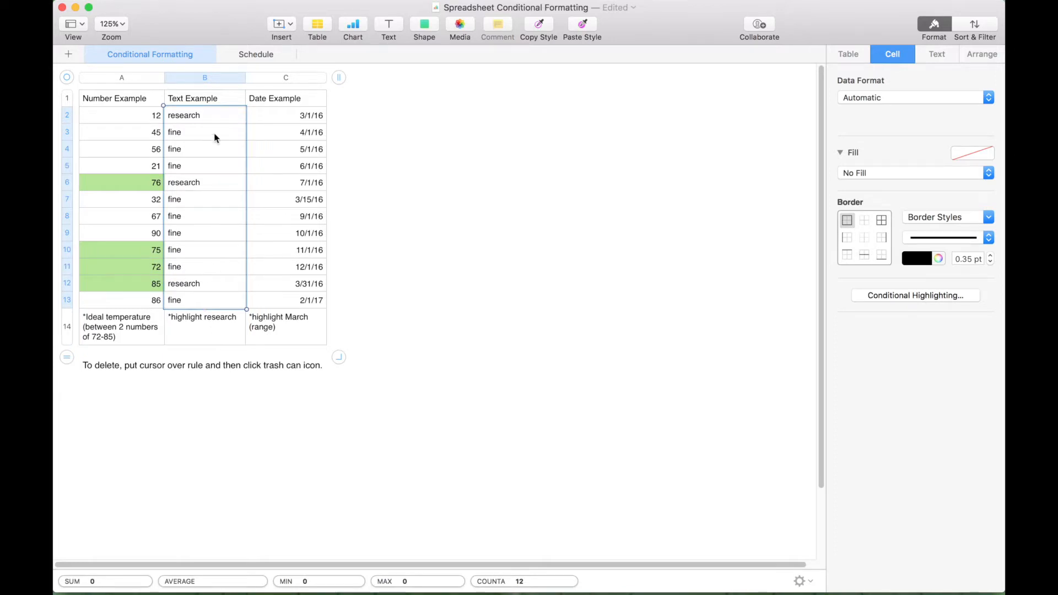
click(888, 302)
click(873, 110)
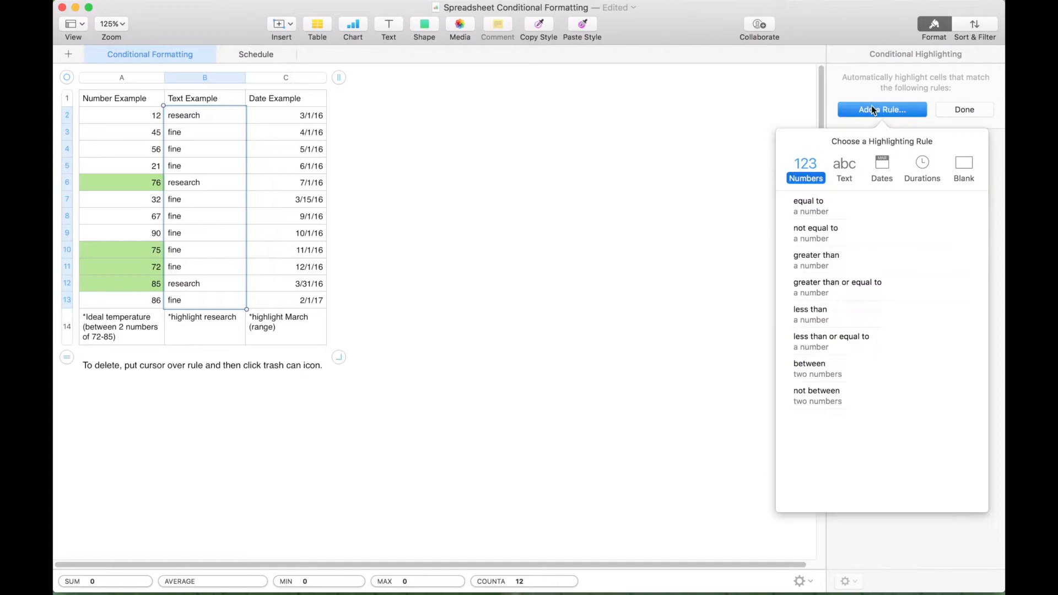
click(846, 176)
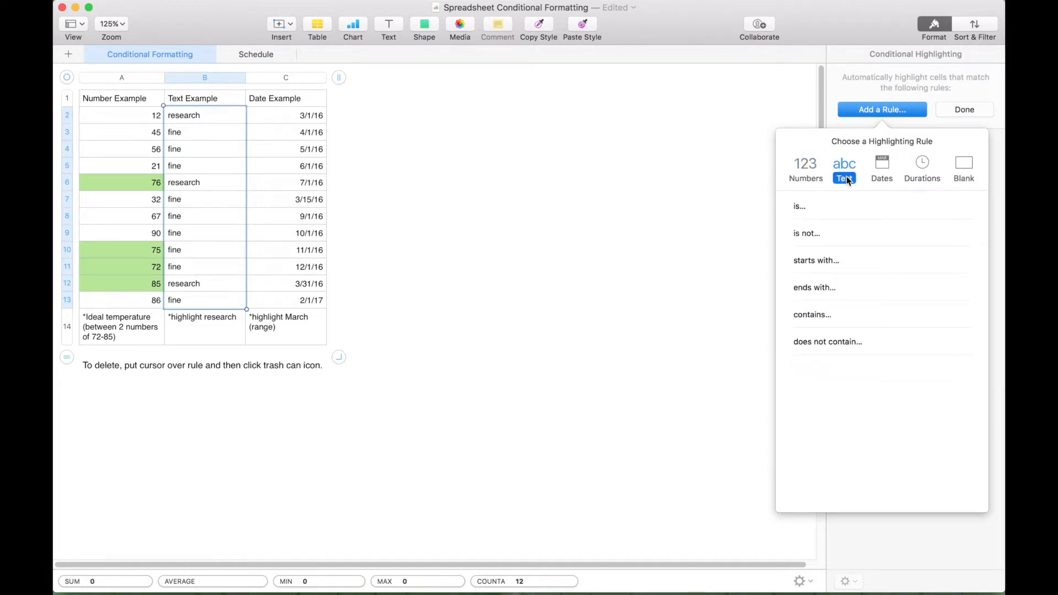
click(807, 207)
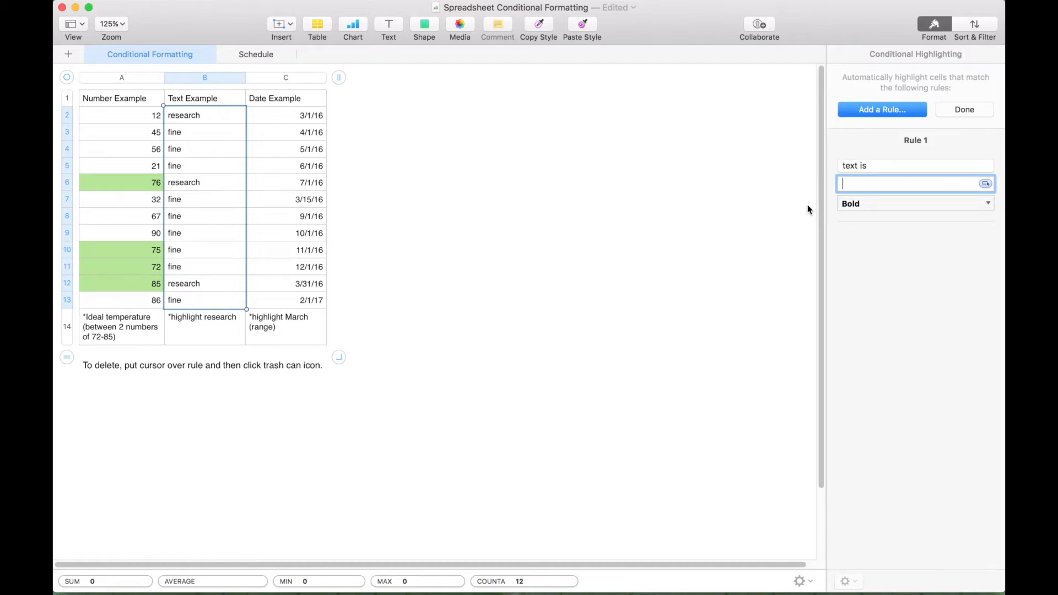
text(research)
mouse_move(848, 219)
click(964, 110)
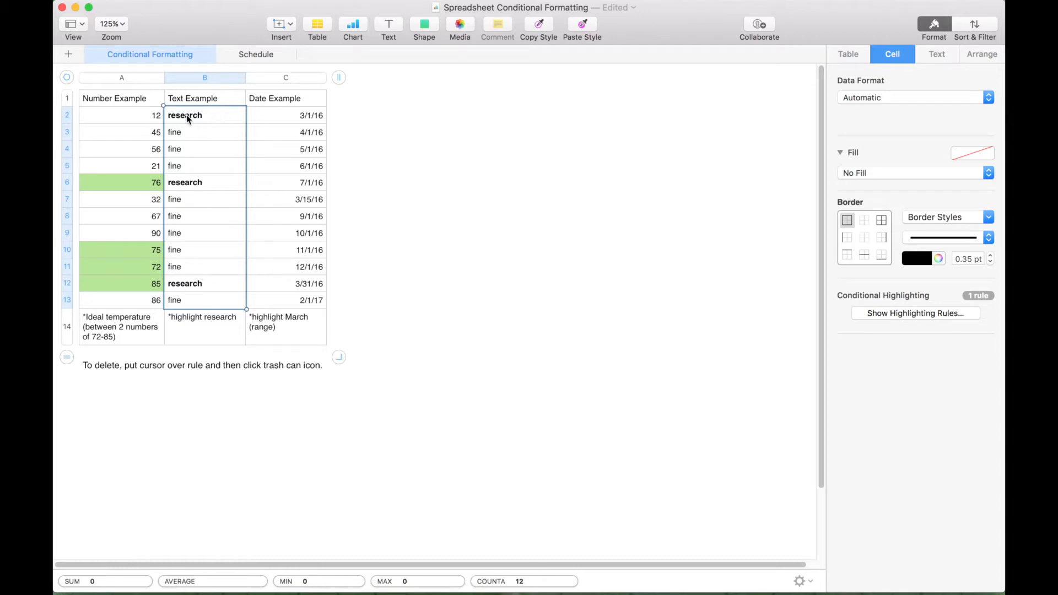
Step: Highlight dates in C2:C13 that fall in the range 3/1/16 to 3/31/16 with Blue Fill
click(271, 118)
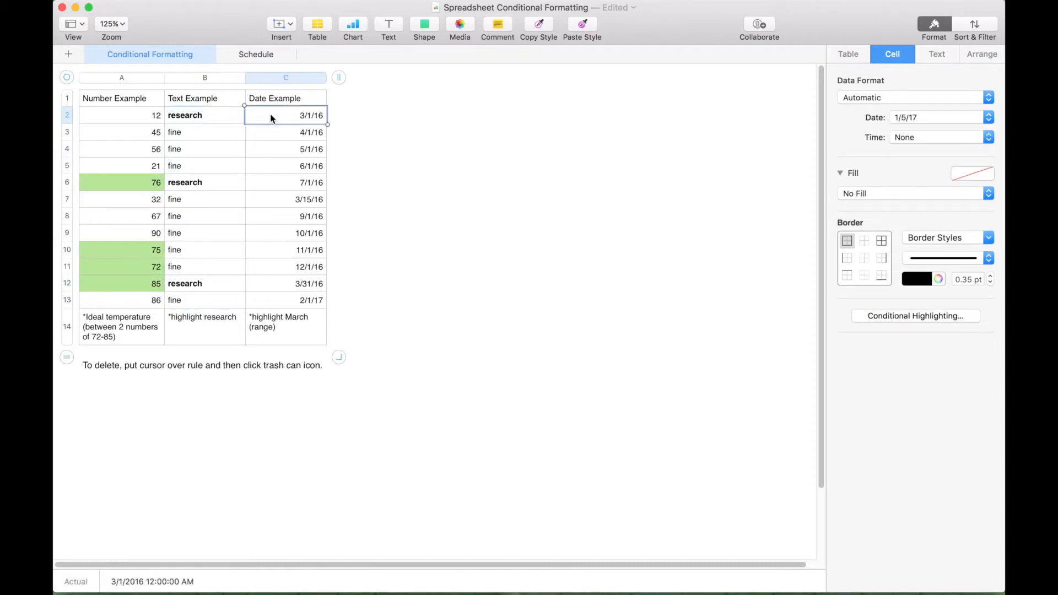
key(super+shift+Down)
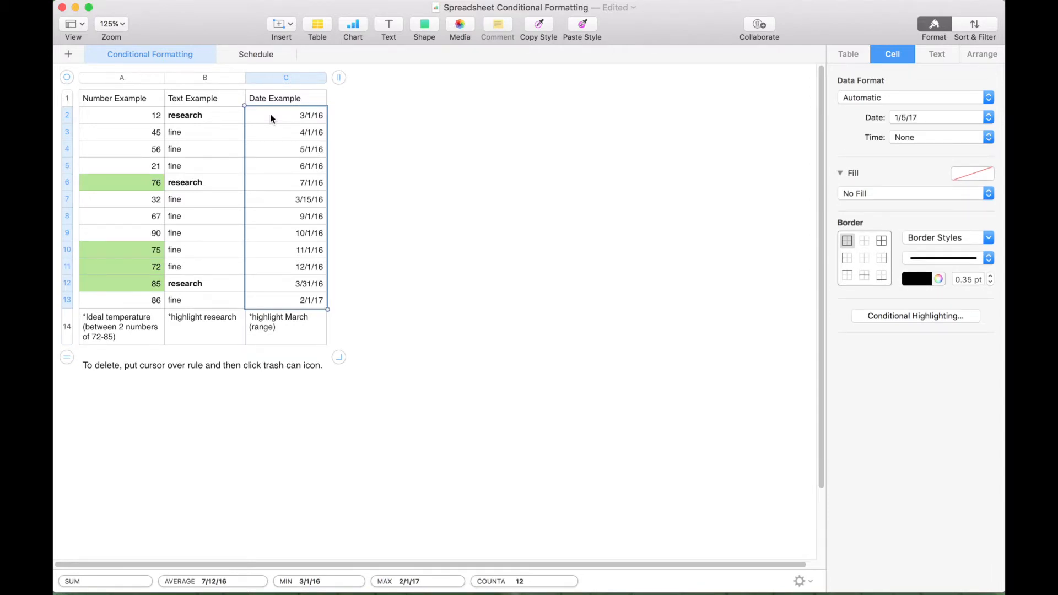
click(893, 318)
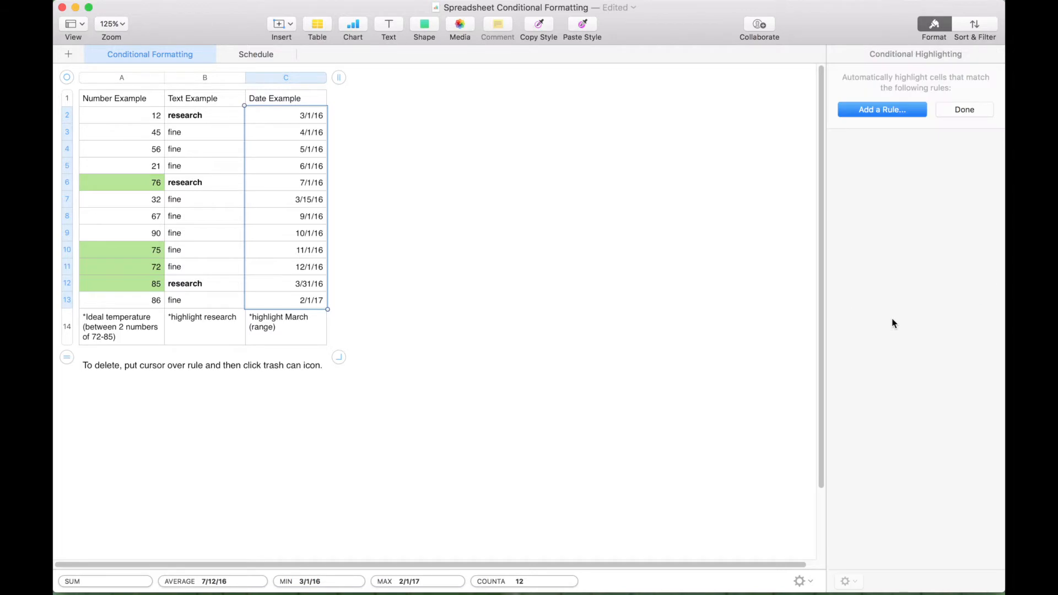
click(868, 111)
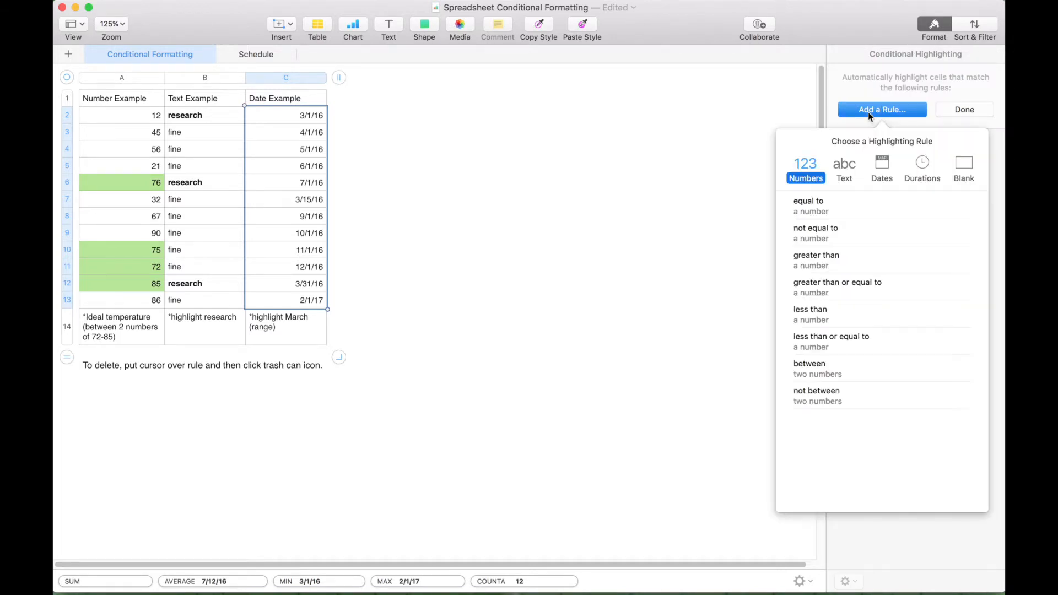
click(884, 167)
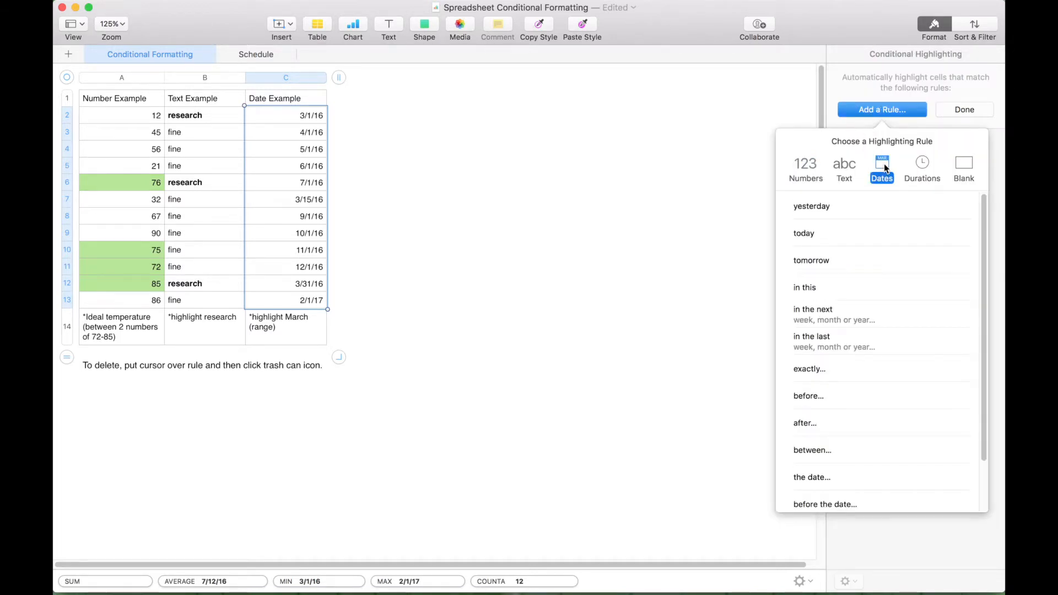
scroll(871, 253, down, 5)
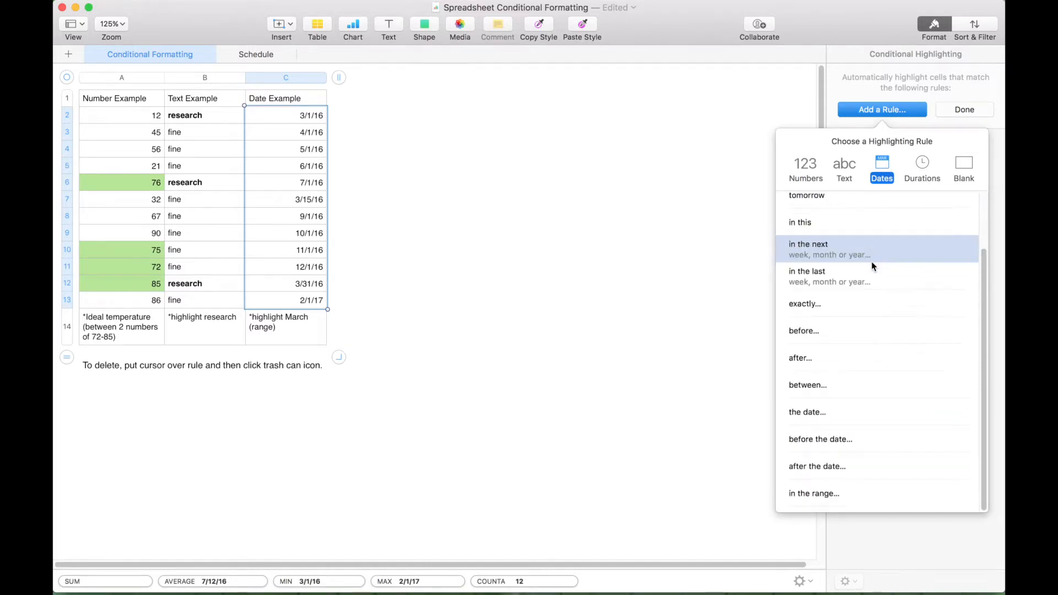
click(848, 501)
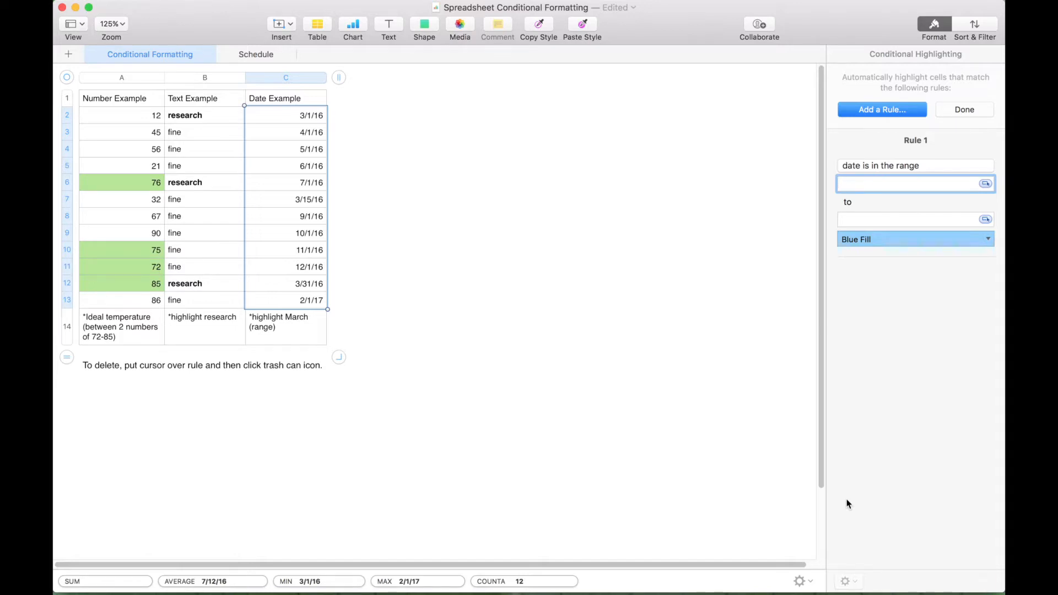
text(3/1/16)
click(888, 220)
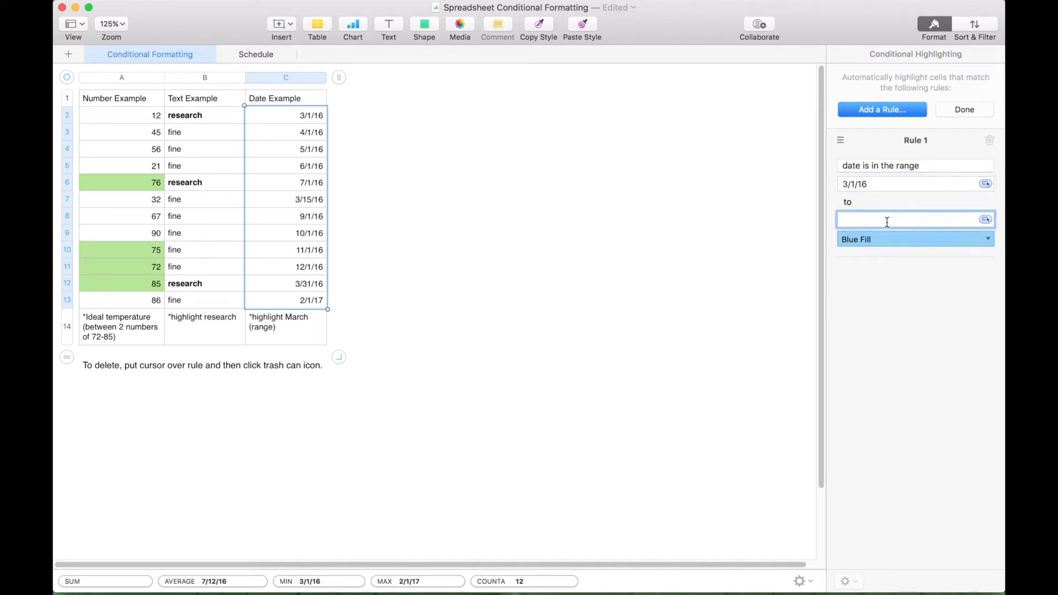
text(3/31/16)
click(958, 110)
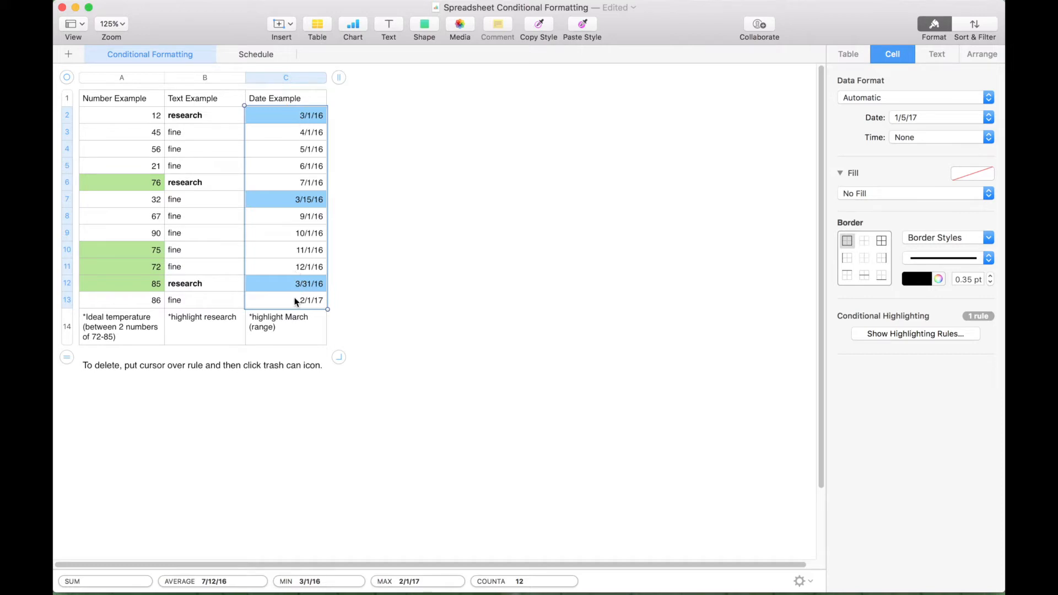
Step: On the Schedule sheet, set the data format of Status cells A2:A11 to Pop-Up Menu
click(246, 60)
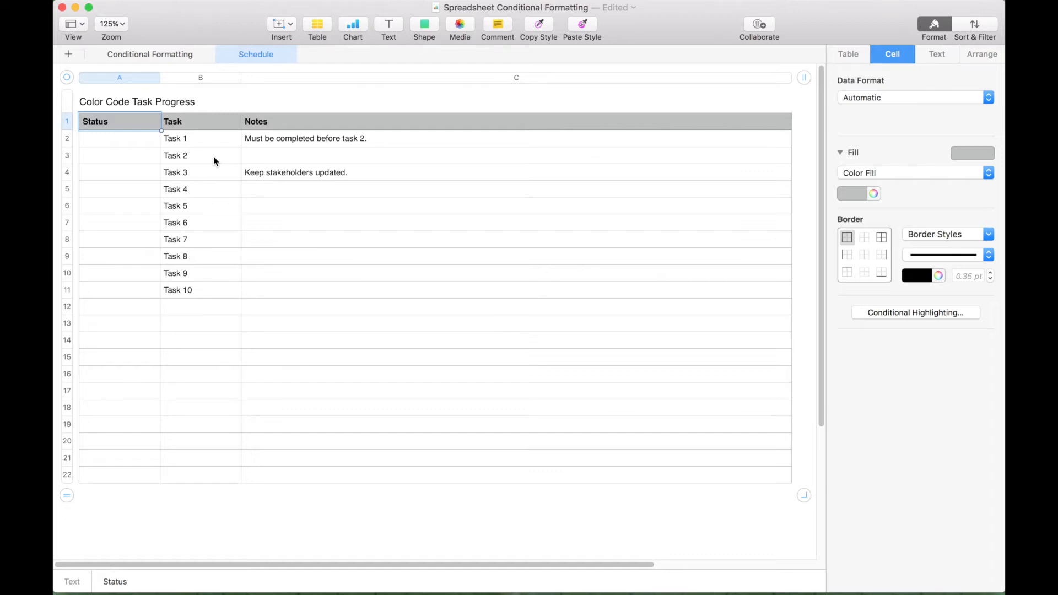
key(Down)
key(shift+Down)
key(shift+Down)
key(shift+Down)
key(shift+Down)
key(shift+Down)
key(shift+Down)
key(shift+Down)
key(shift+Down)
key(shift+Down)
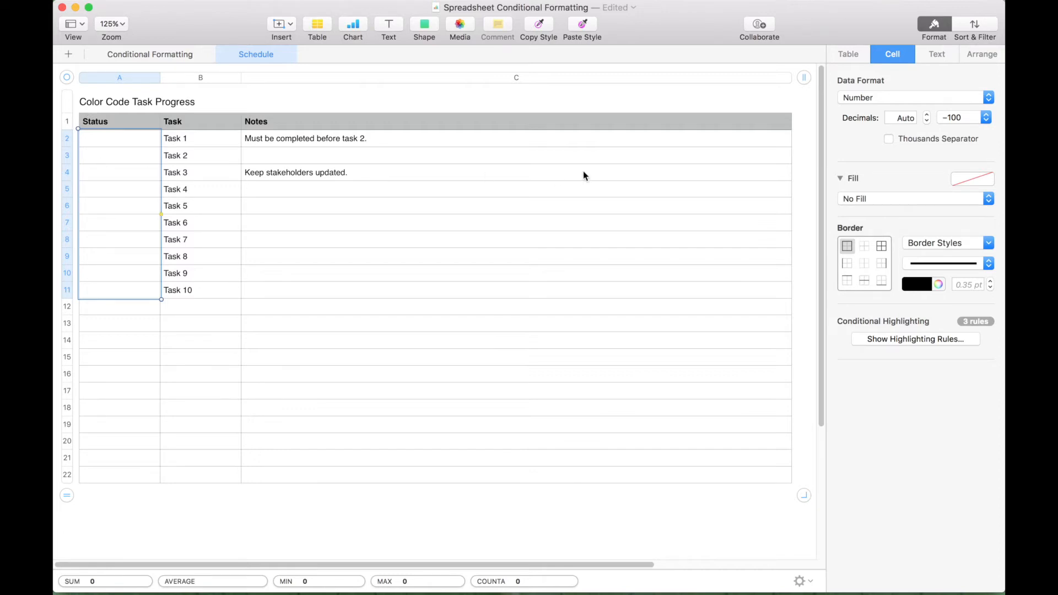
click(988, 99)
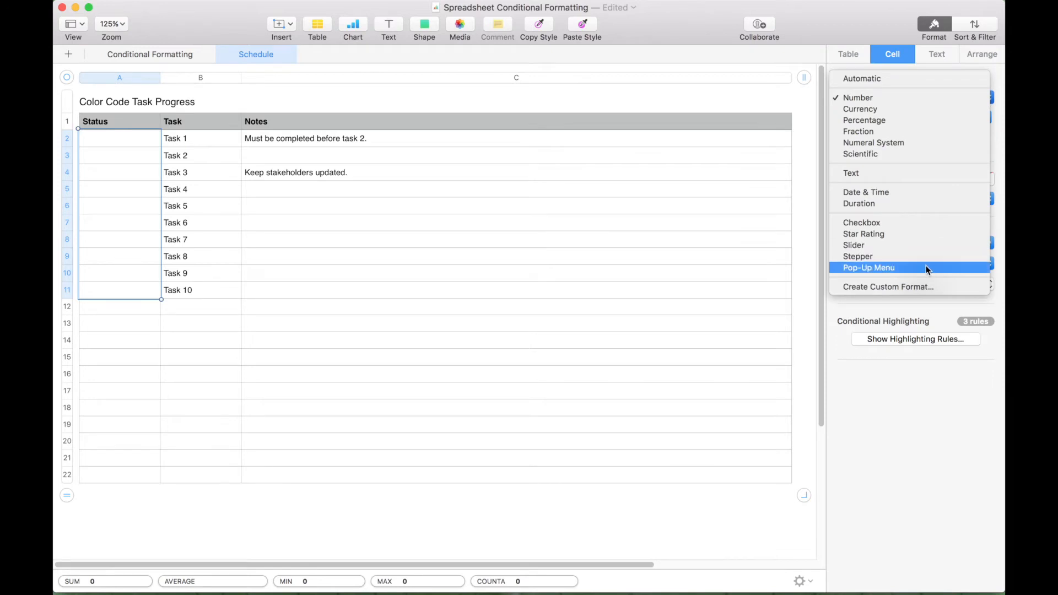
click(868, 268)
Step: Remove the default Item 1, Item 2 and Item 3 entries from the pop-up list, leaving one new item open for naming
click(877, 117)
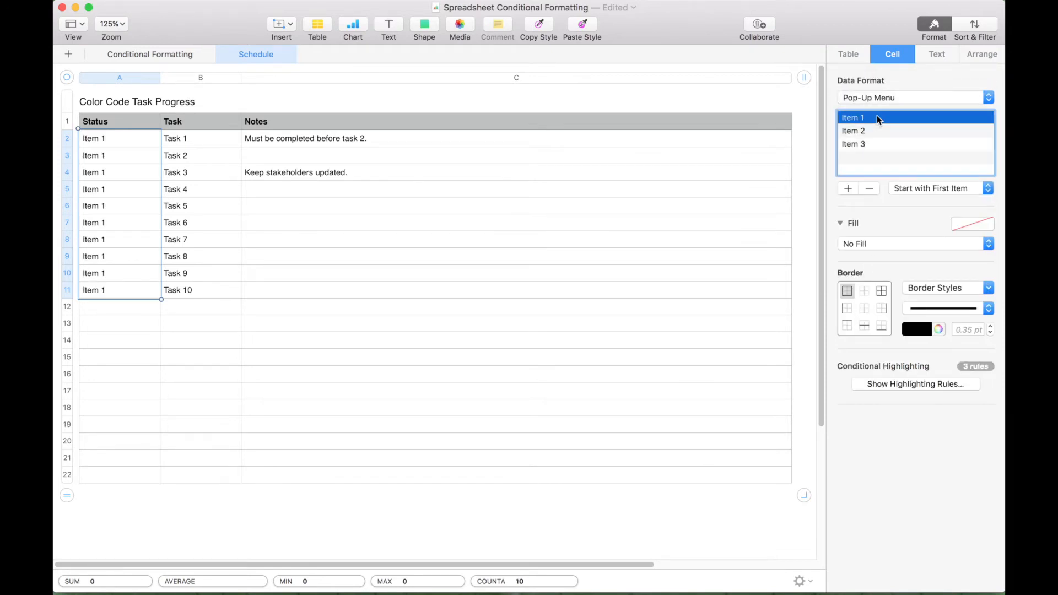
click(866, 190)
click(865, 191)
click(846, 189)
click(872, 119)
click(869, 190)
click(871, 121)
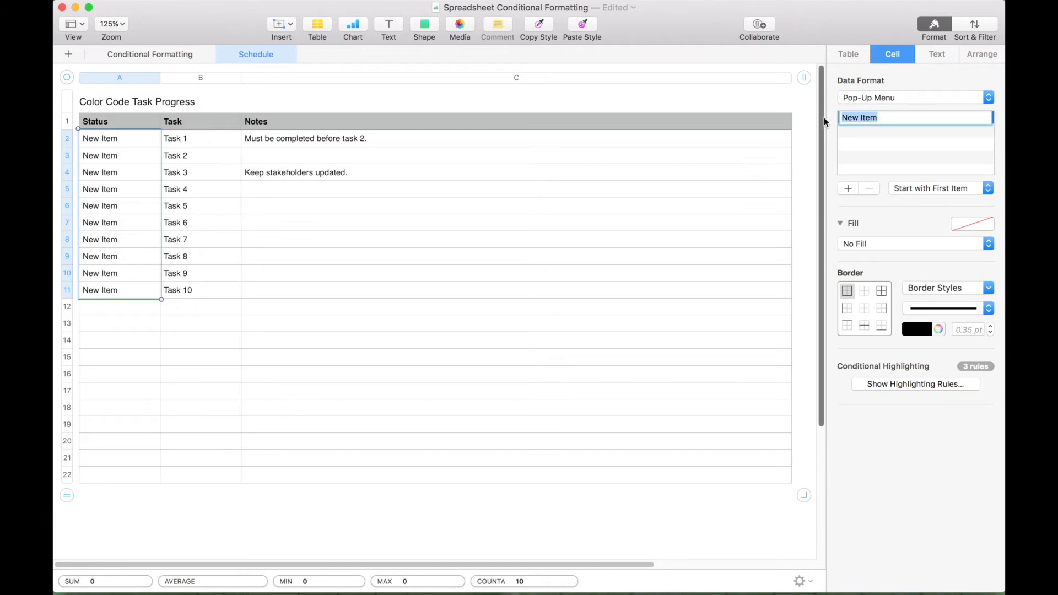
Step: Define the pop-up options On Schedule, Behind Schedule and Urgent, and make the cells start with blank
text(On Schedule)
click(848, 189)
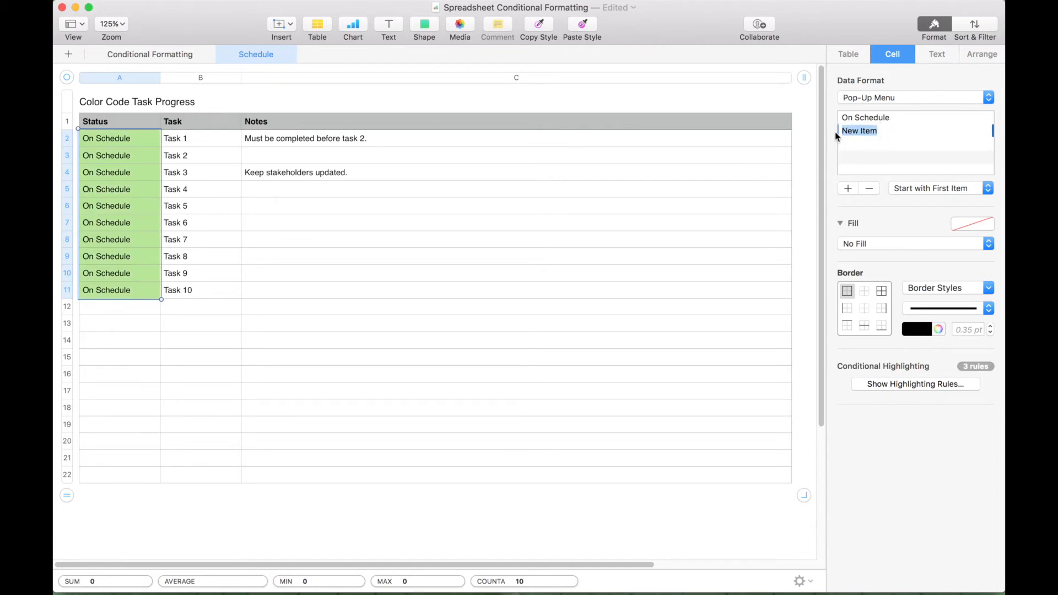
text(Behind Schedule)
click(847, 188)
text(Urgent)
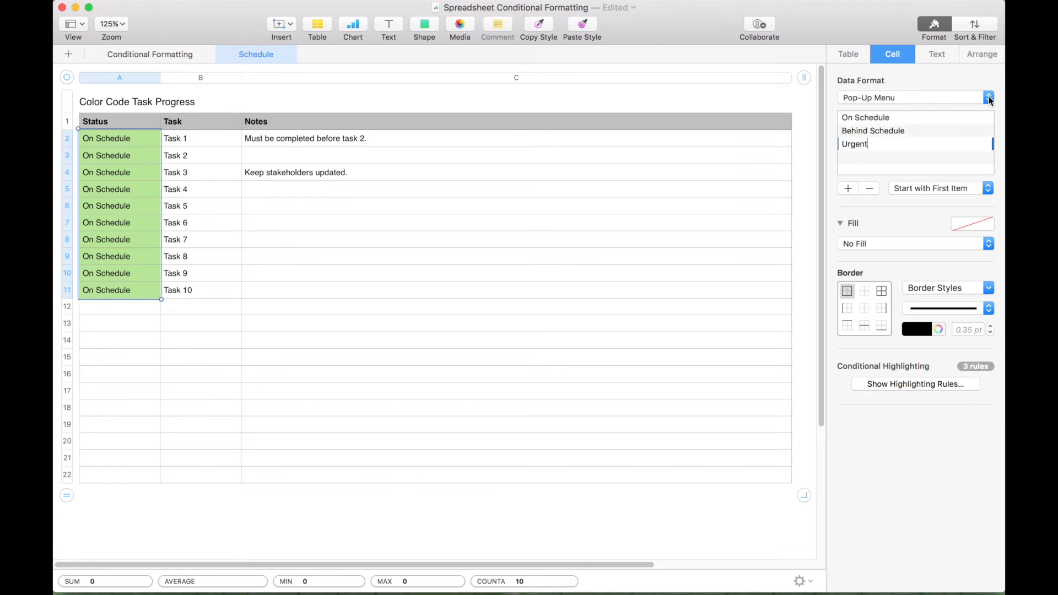
click(962, 188)
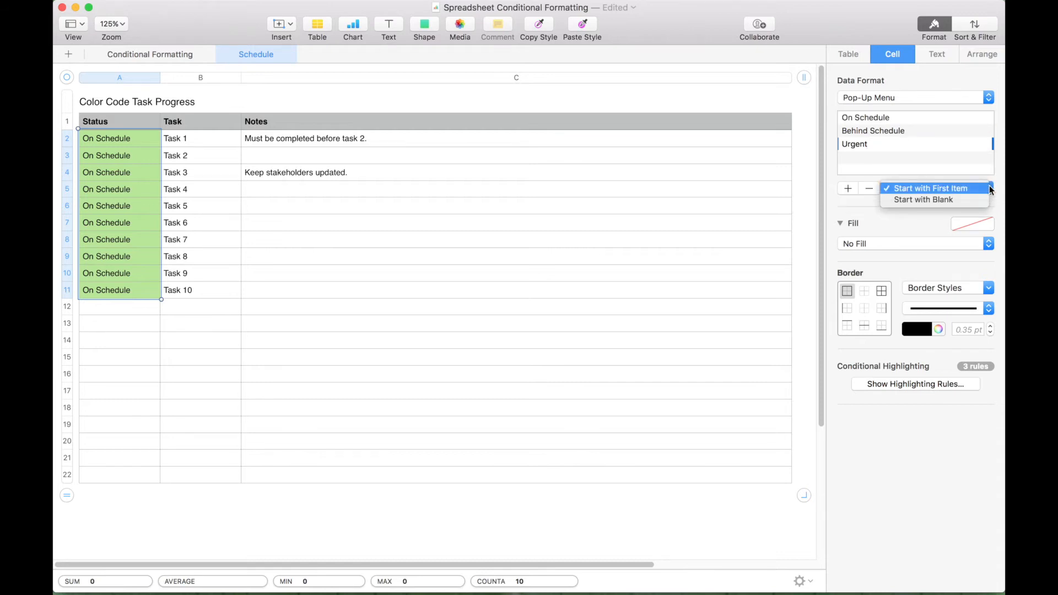
click(964, 202)
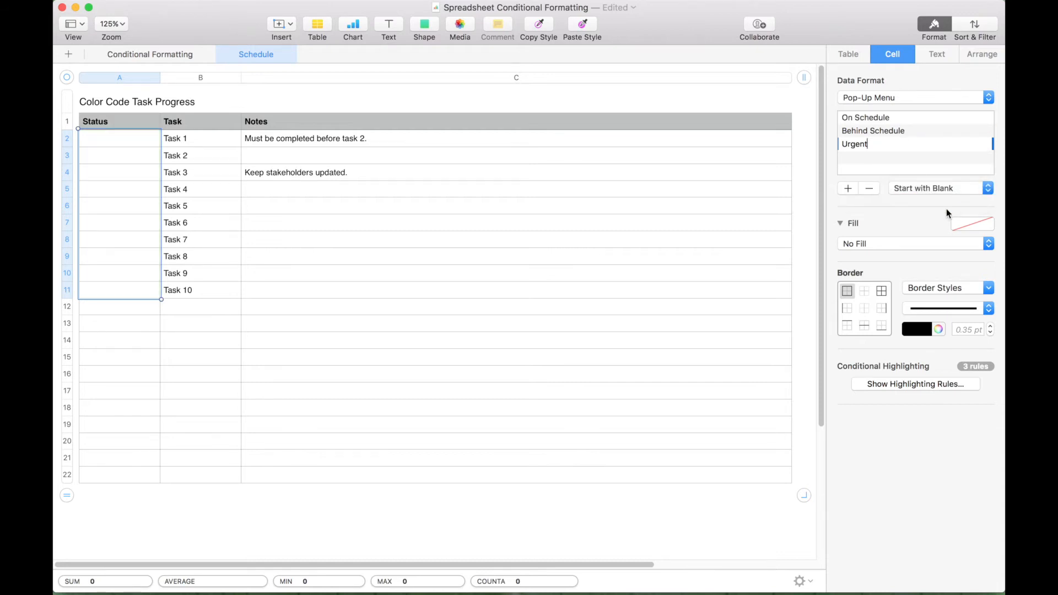
Step: Check the status choices offered in the pop-up list of cell A2
click(154, 145)
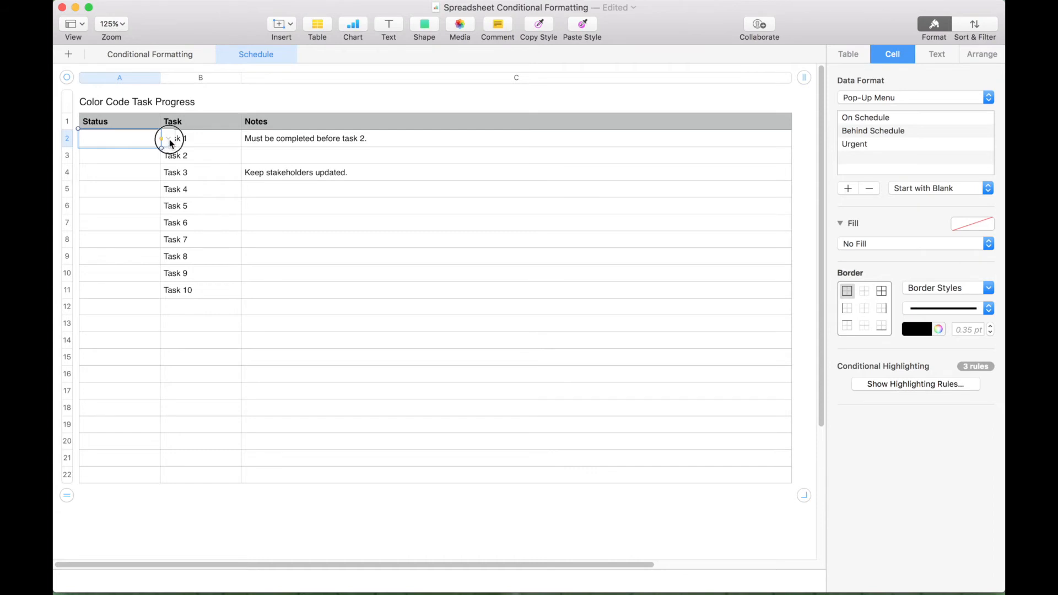
click(169, 140)
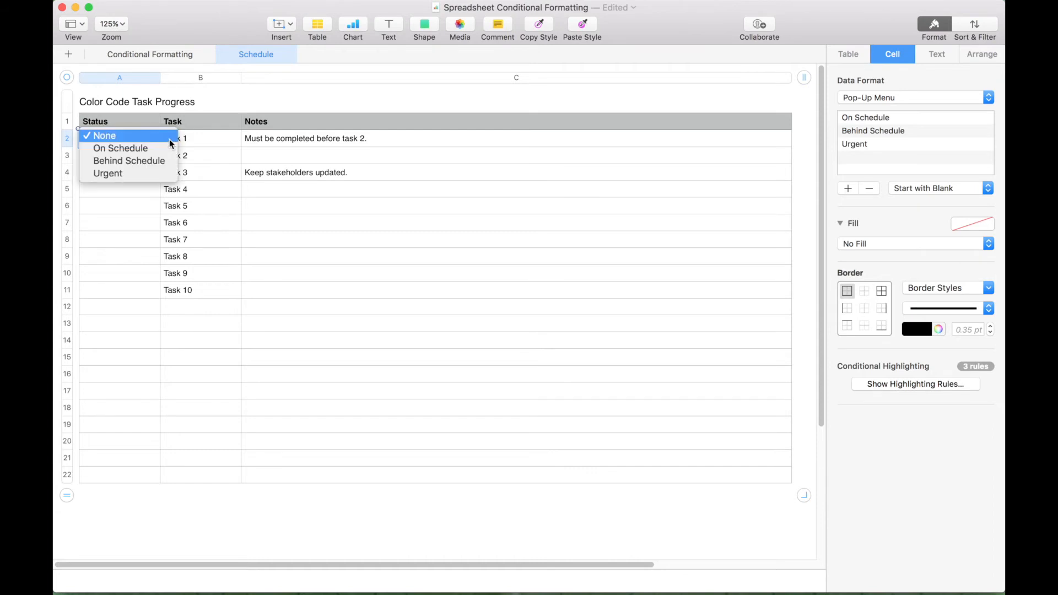
click(302, 199)
click(335, 204)
Step: Delete all three existing conditional highlighting rules from Status cells A2:A11
click(147, 144)
key(shift+Down)
key(shift+Down)
key(shift+Down)
key(shift+Down)
key(shift+Down)
key(shift+Down)
key(shift+Down)
key(shift+Down)
key(shift+Down)
click(899, 384)
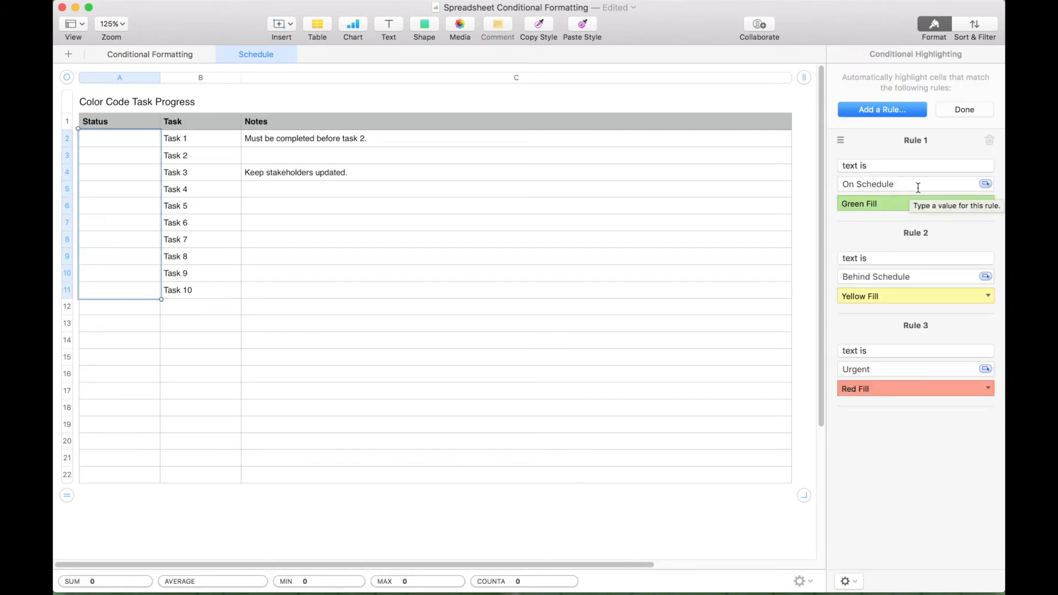
click(990, 140)
click(990, 141)
click(990, 141)
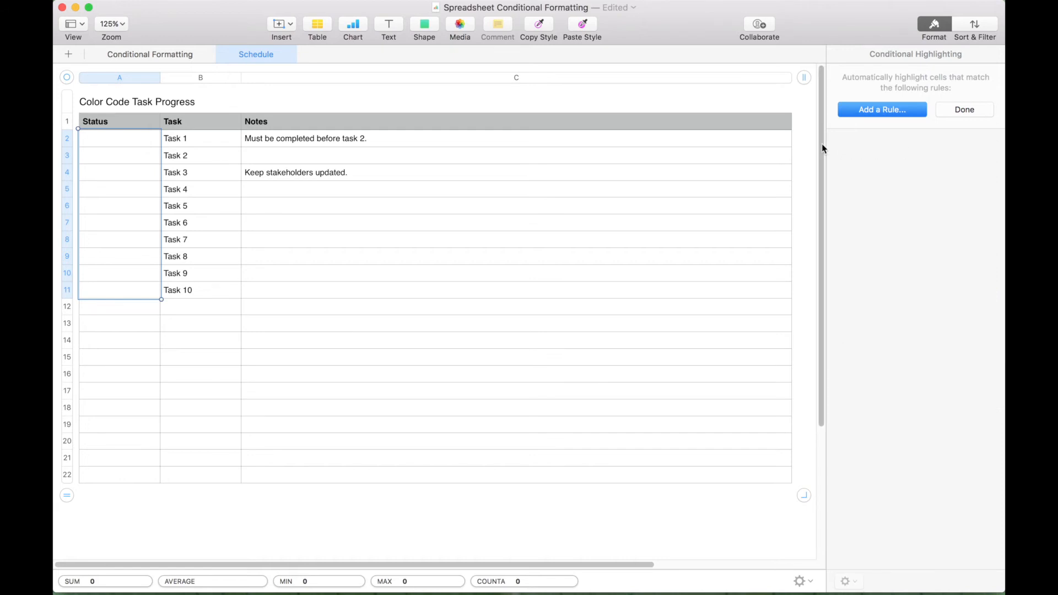
Step: Add a text highlighting rule to A2:A11 that gives cells whose text is On Schedule a Green Fill
click(873, 112)
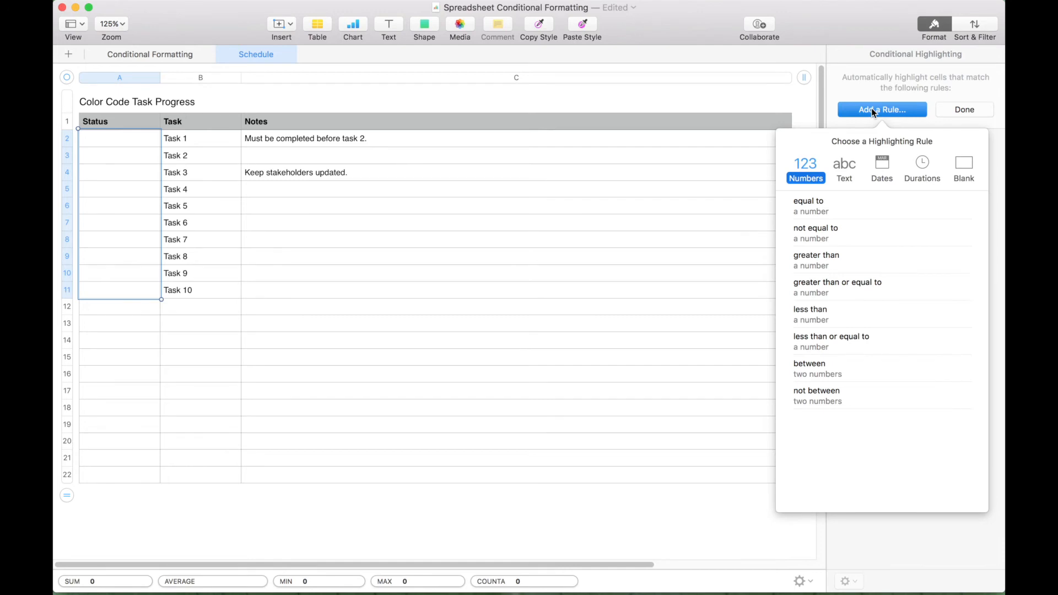
click(847, 179)
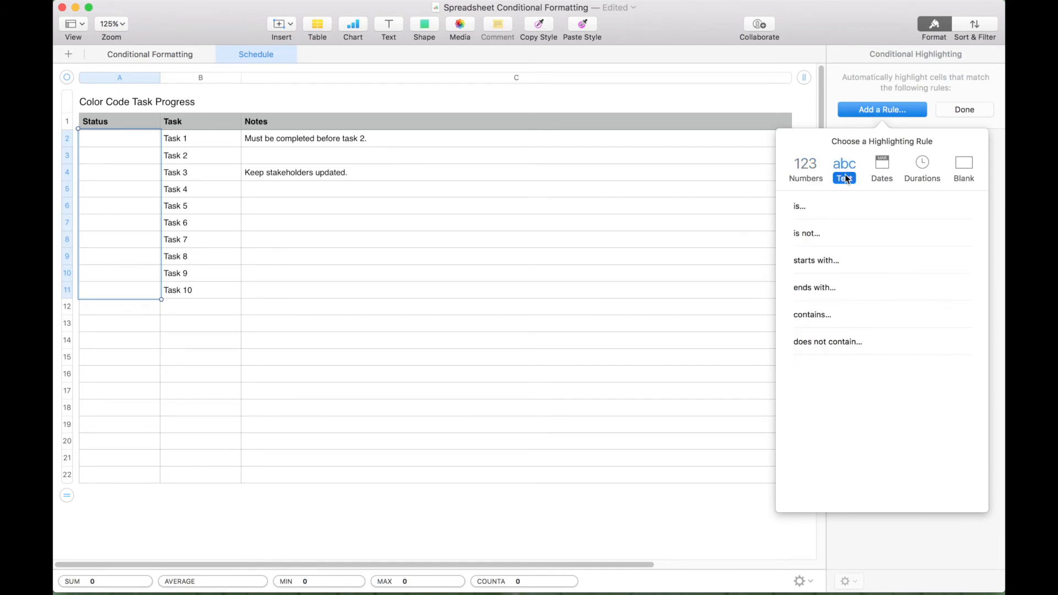
click(815, 206)
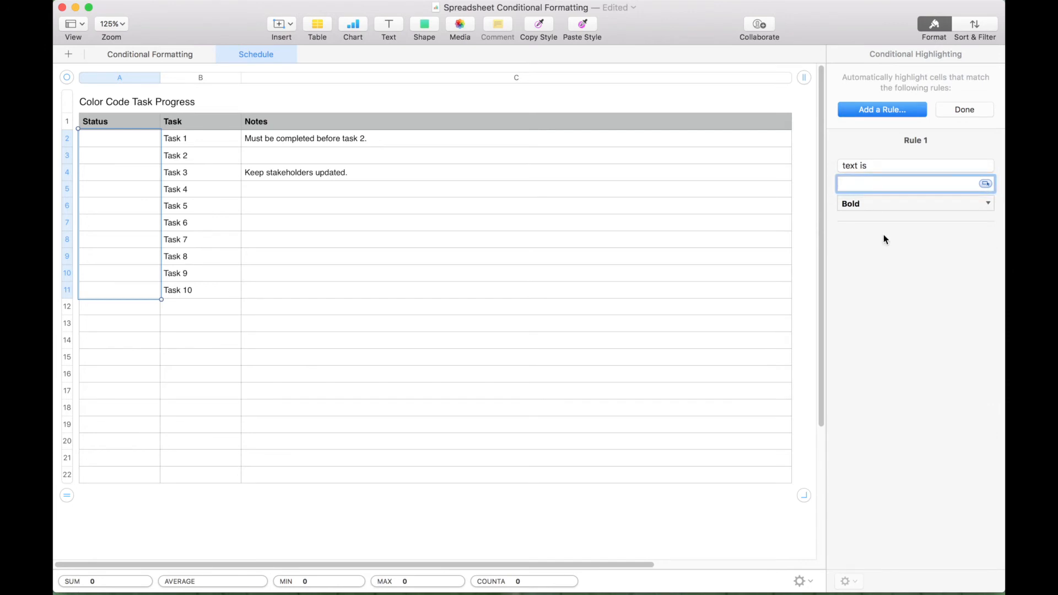
text(On Schedule)
click(988, 204)
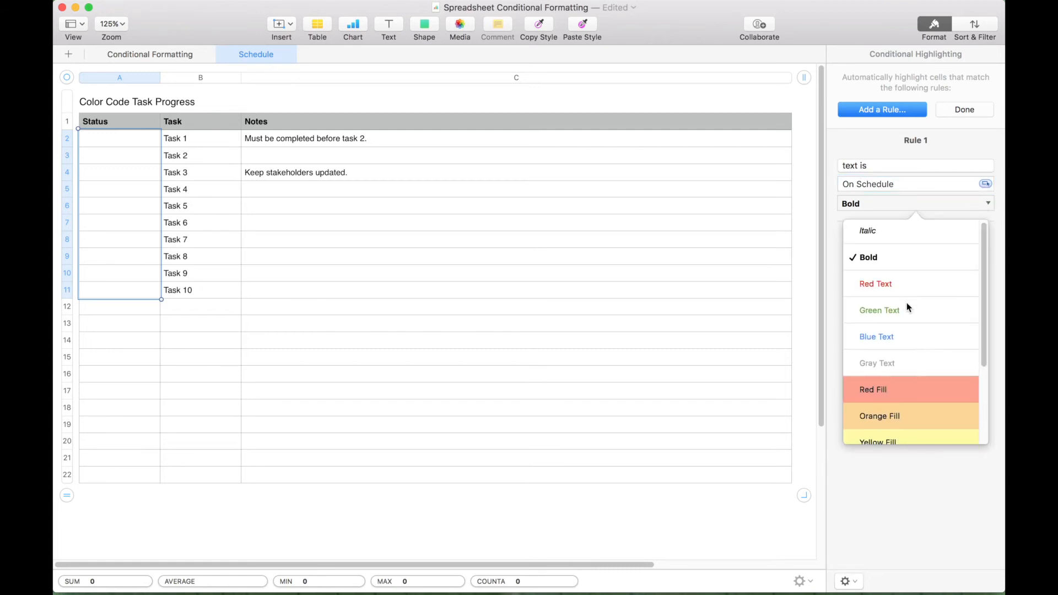
scroll(907, 304, down, 5)
click(882, 354)
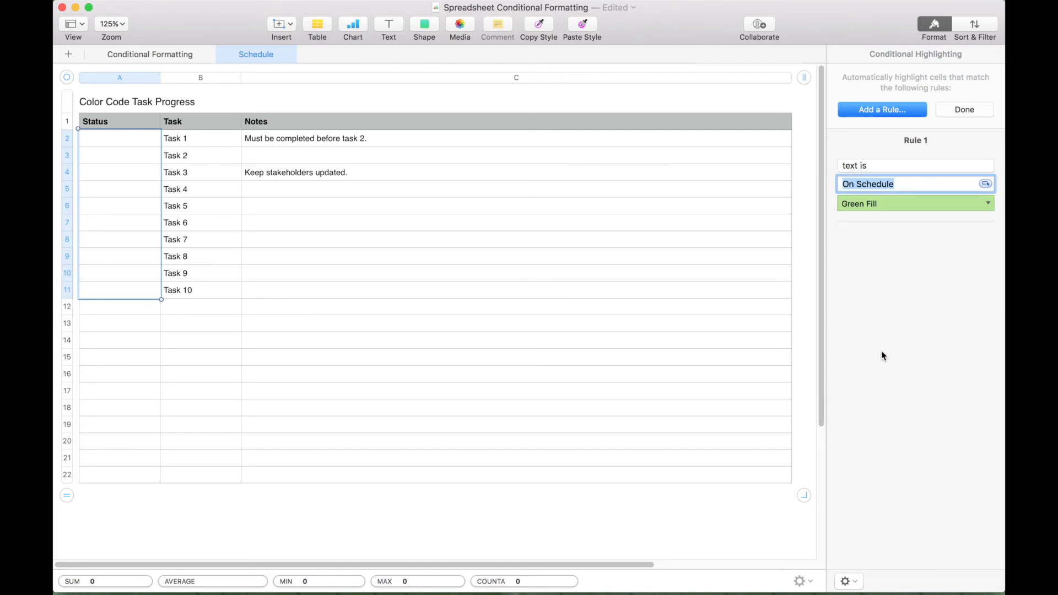
Step: Add a second text rule to A2:A11 that gives cells whose text is Behind Schedule a Yellow Fill
click(888, 111)
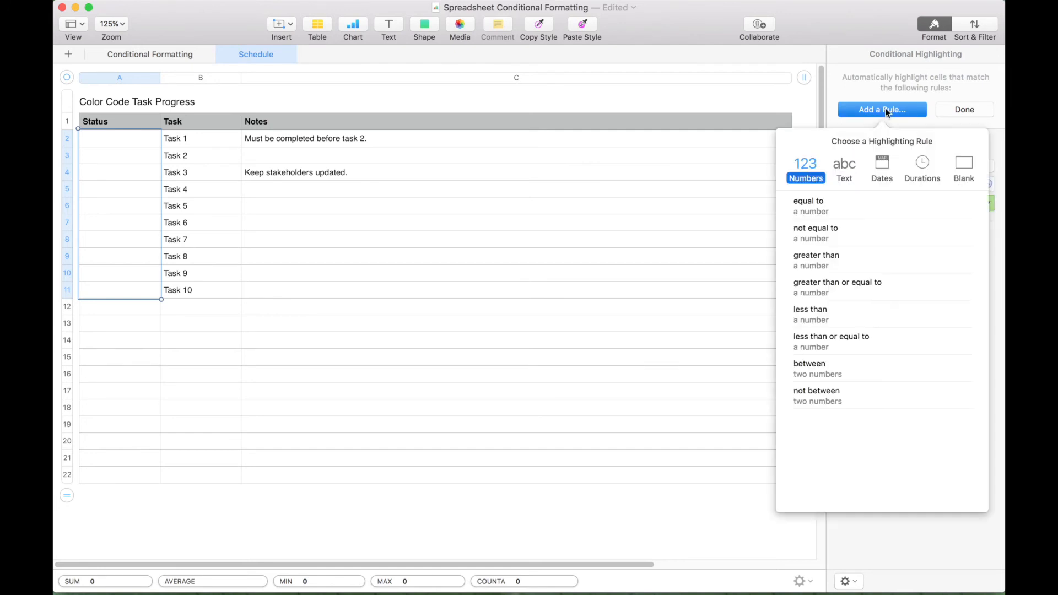
click(845, 168)
click(819, 202)
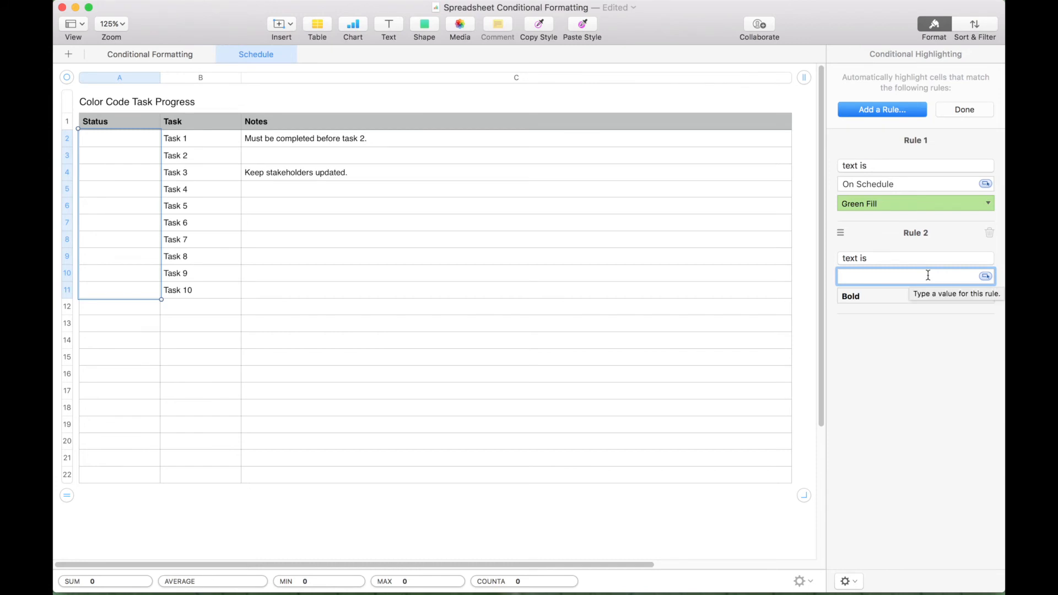
text(Behind )
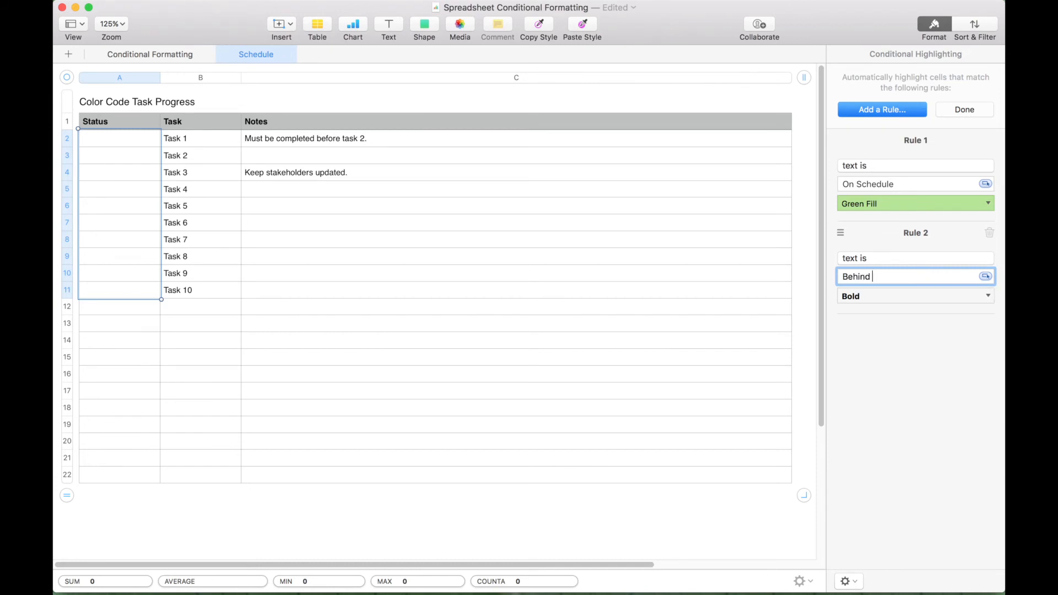
text(Schedule)
click(987, 296)
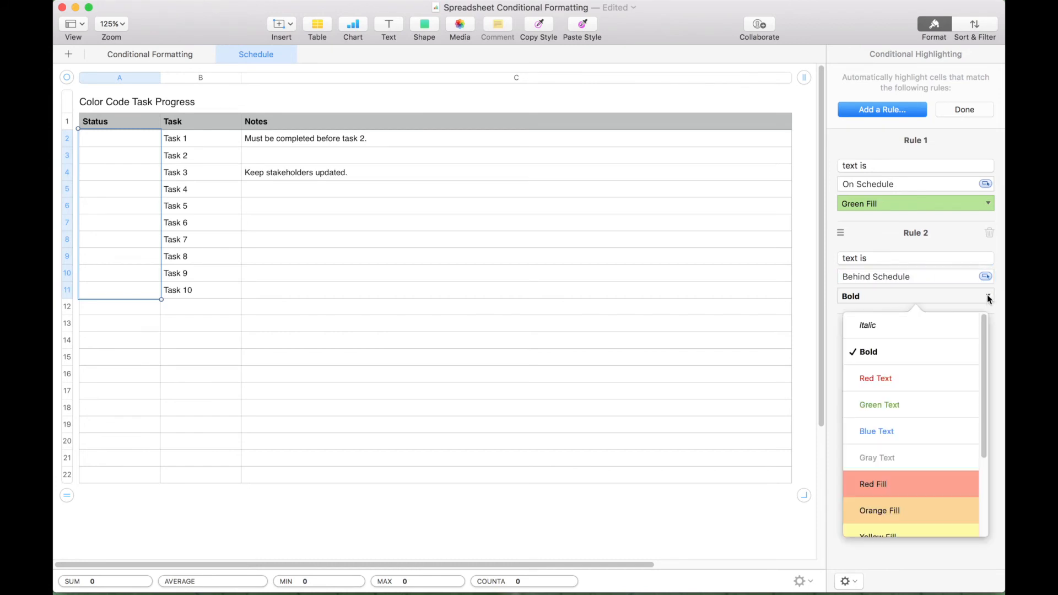
scroll(910, 448, down, 3)
click(909, 449)
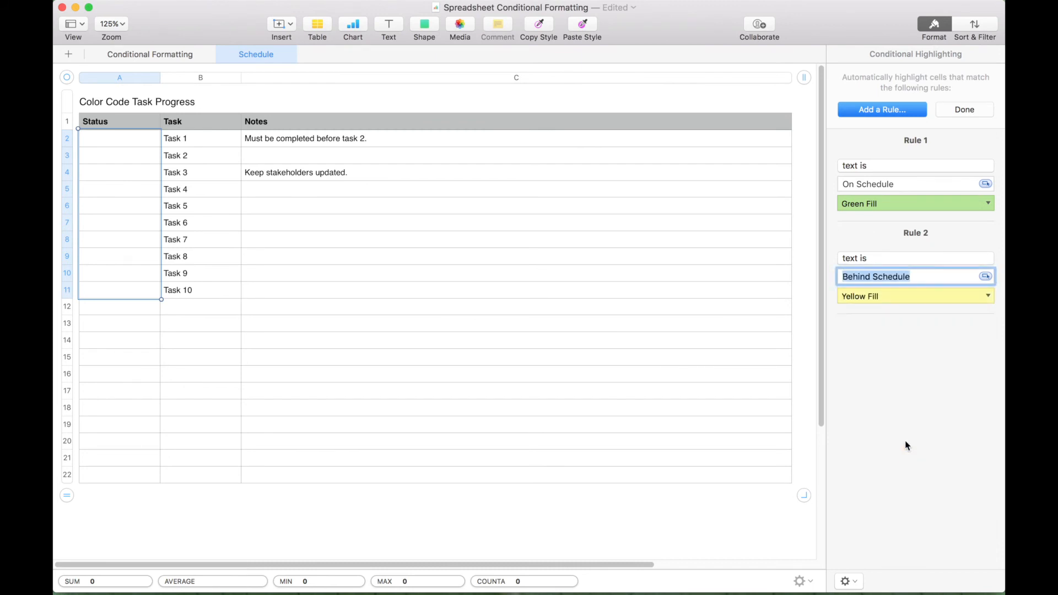
Step: Add a third text rule giving cells whose text is Urgent a Red Fill, and finish editing the highlighting rules
click(884, 109)
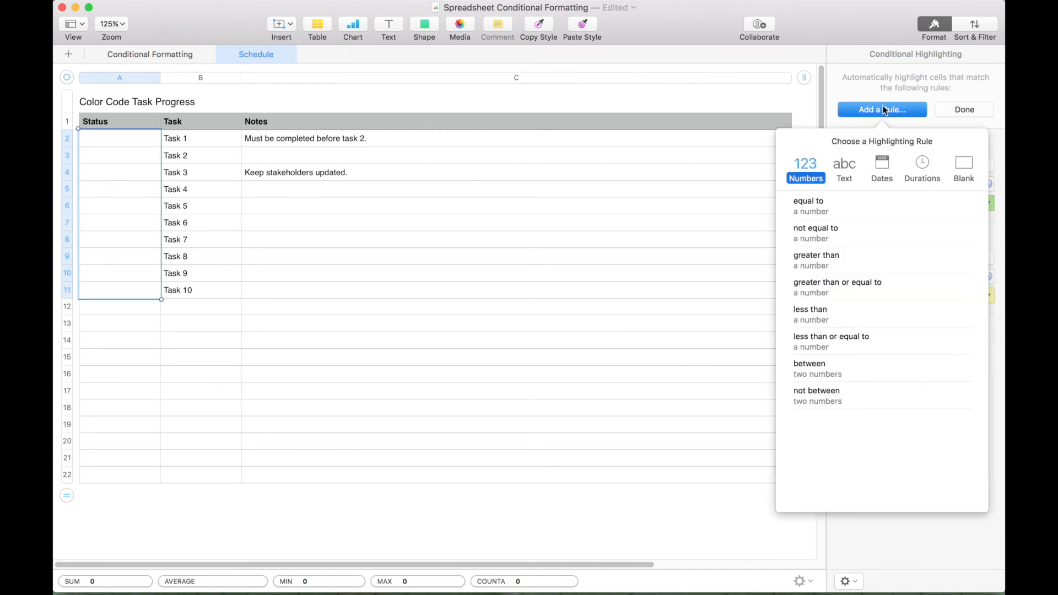
click(845, 178)
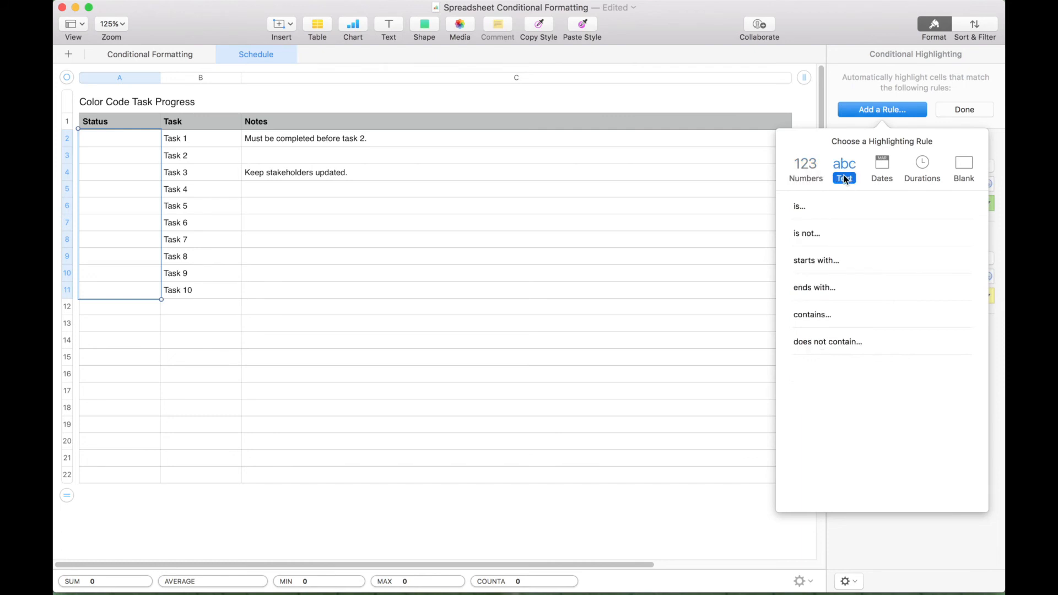
click(821, 206)
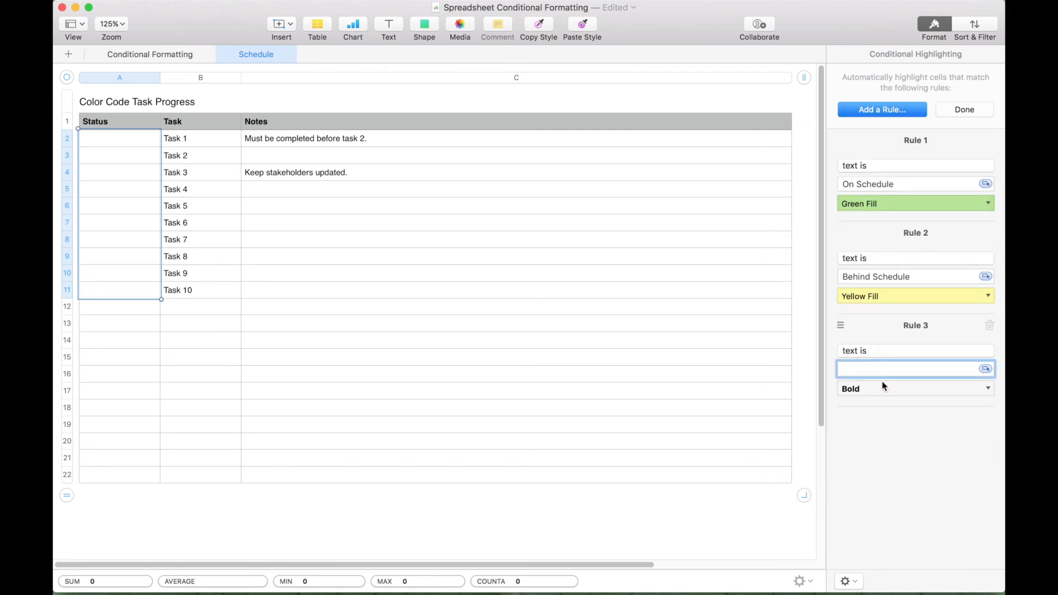
text(Urgent)
click(988, 388)
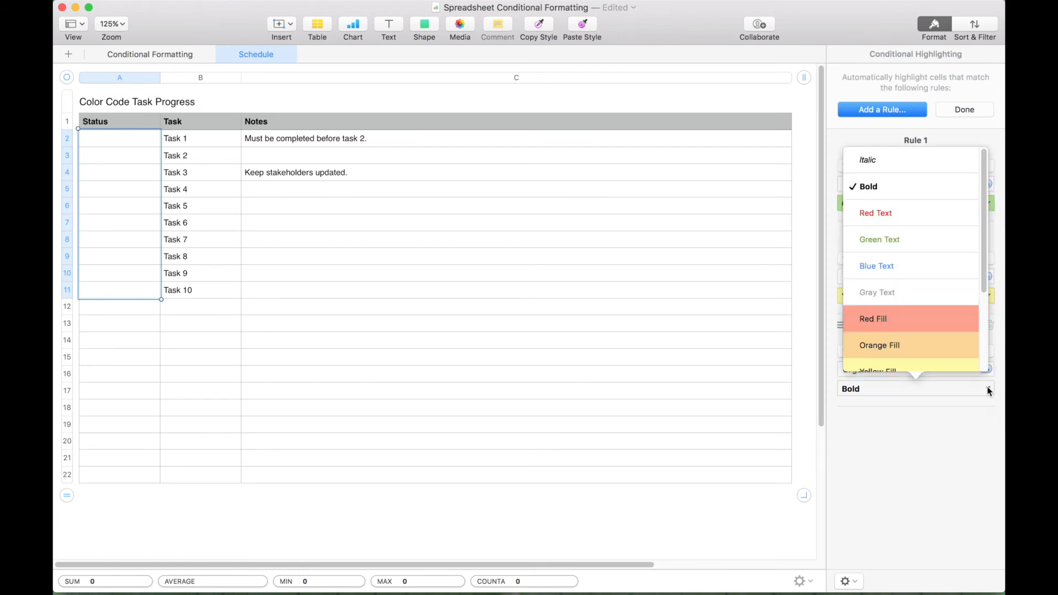
click(931, 329)
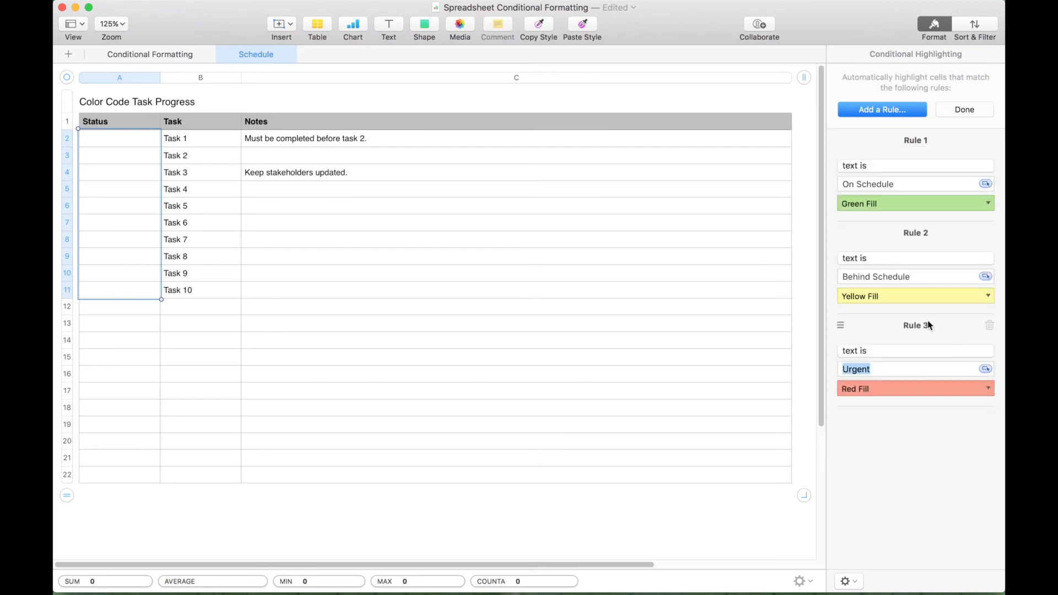
click(968, 108)
Step: Set the status of Task 1 and Task 2 to On Schedule
click(268, 140)
click(150, 141)
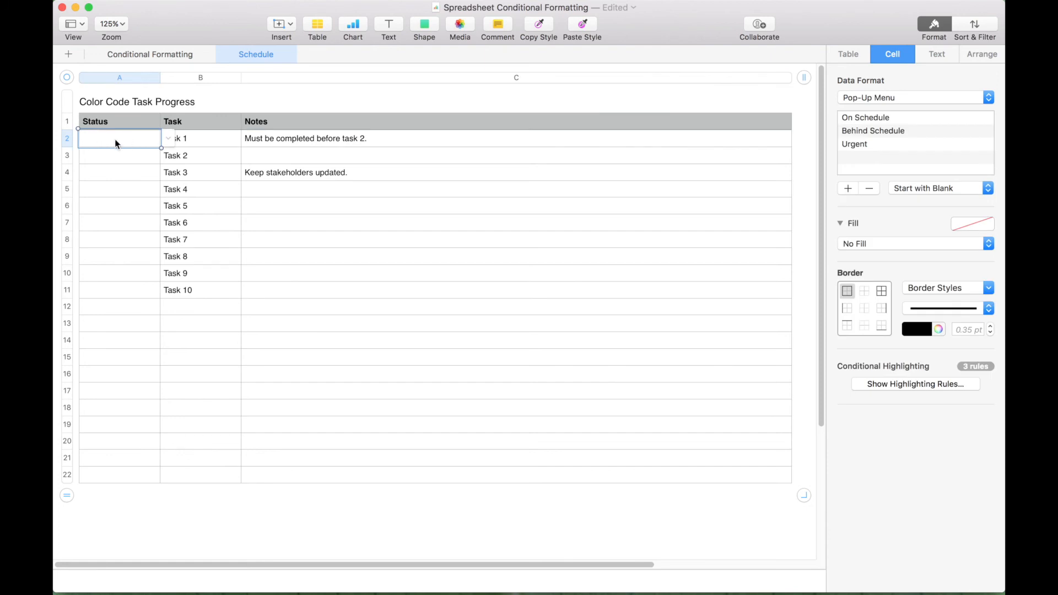
click(169, 143)
click(160, 149)
click(186, 145)
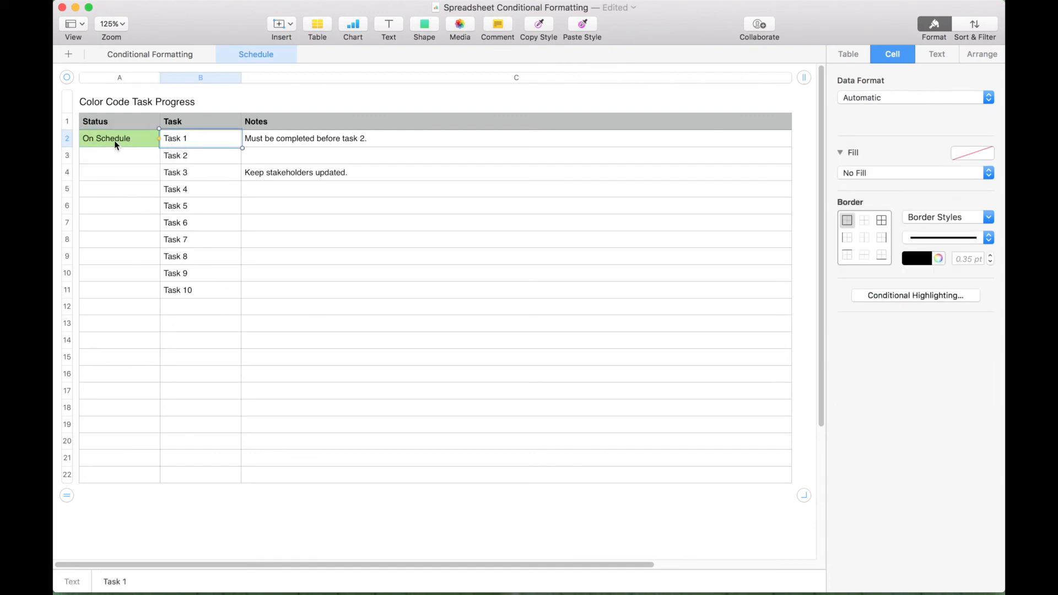
click(124, 163)
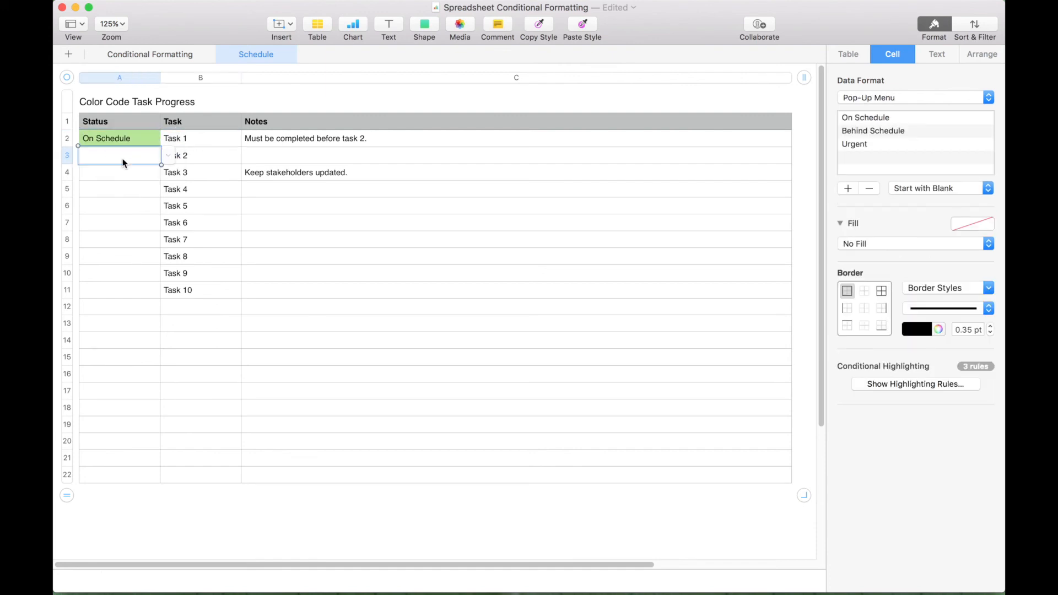
click(170, 158)
click(161, 166)
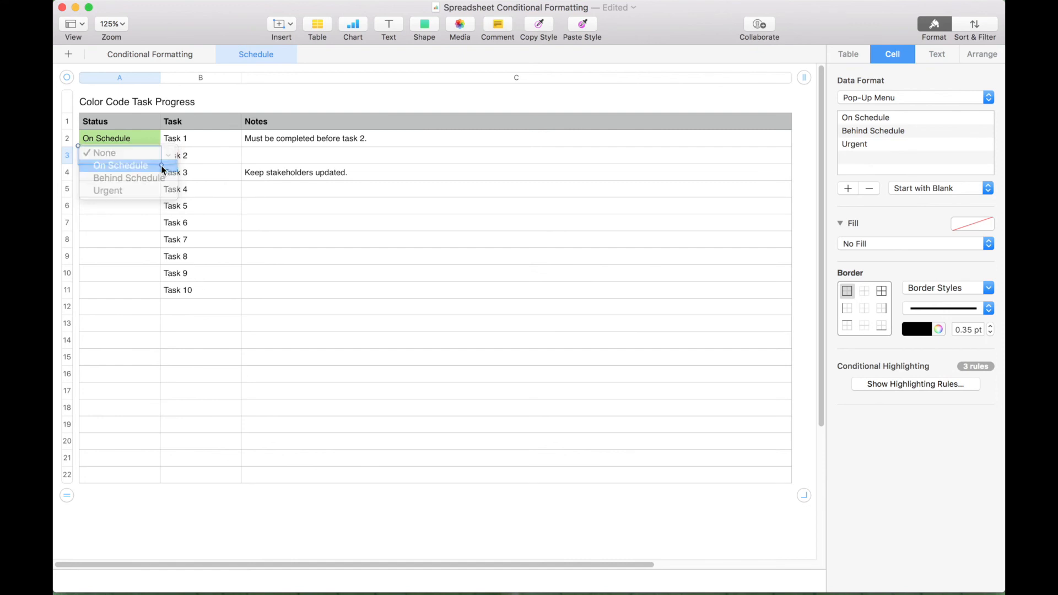
Step: Set the status of Task 3 to Behind Schedule and Task 4 to On Schedule
click(137, 175)
click(167, 173)
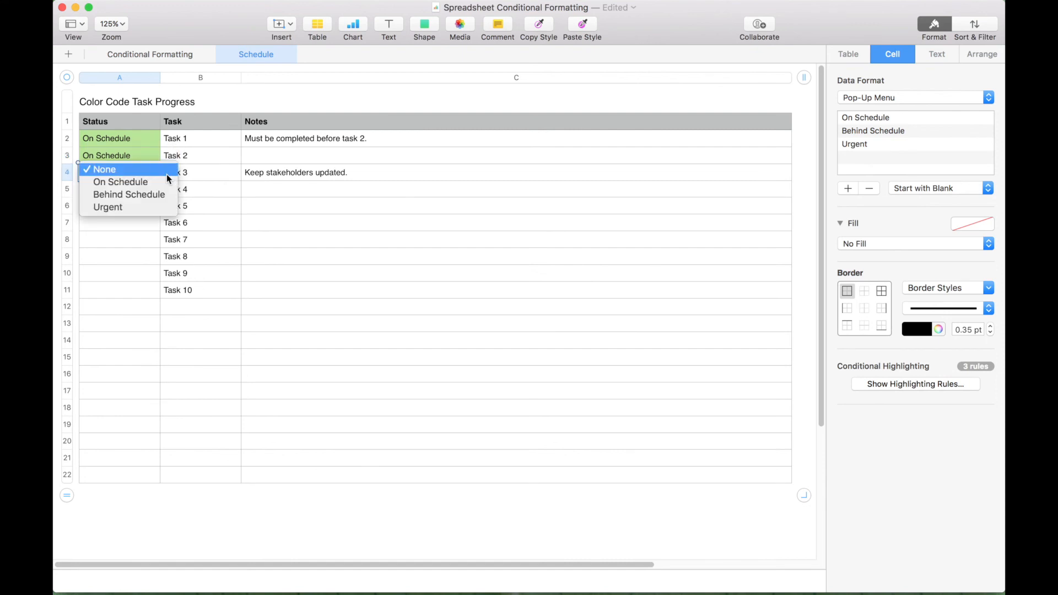
click(158, 194)
click(134, 189)
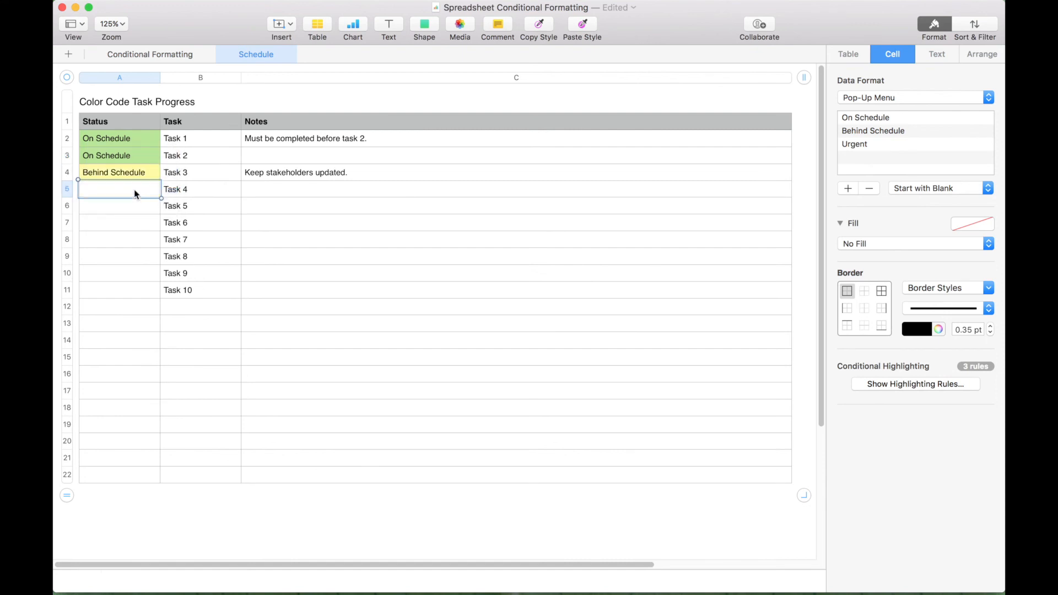
click(168, 189)
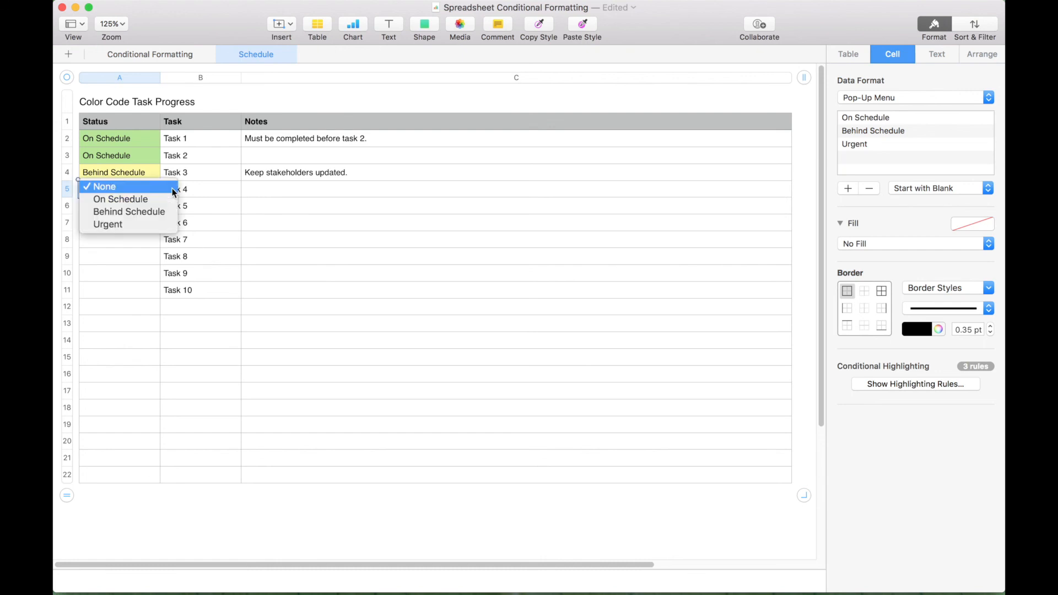
click(164, 200)
Step: Set the status of Task 5 to On Schedule and Task 6 to Urgent
click(136, 209)
click(168, 206)
click(160, 217)
click(135, 223)
click(169, 222)
click(148, 258)
Step: Set the status of Task 7 to On Schedule and Task 8 to Behind Schedule
click(136, 241)
click(169, 239)
click(148, 249)
click(163, 277)
Step: Set the status of Task 9 and Task 10 to On Schedule
click(137, 273)
click(168, 273)
click(127, 283)
click(149, 291)
click(168, 291)
click(133, 300)
click(141, 336)
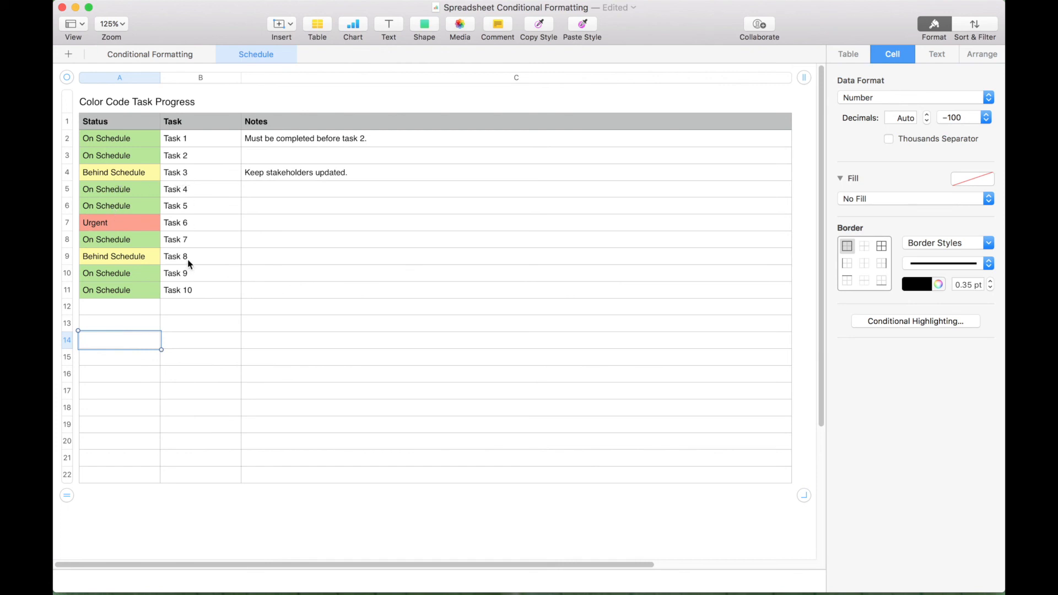
click(128, 222)
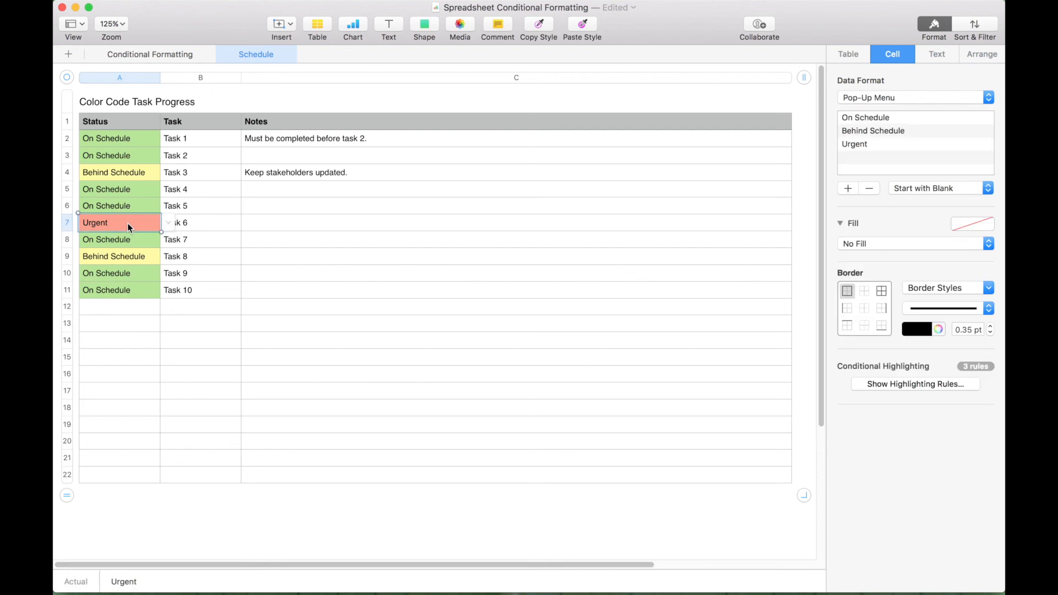
click(206, 223)
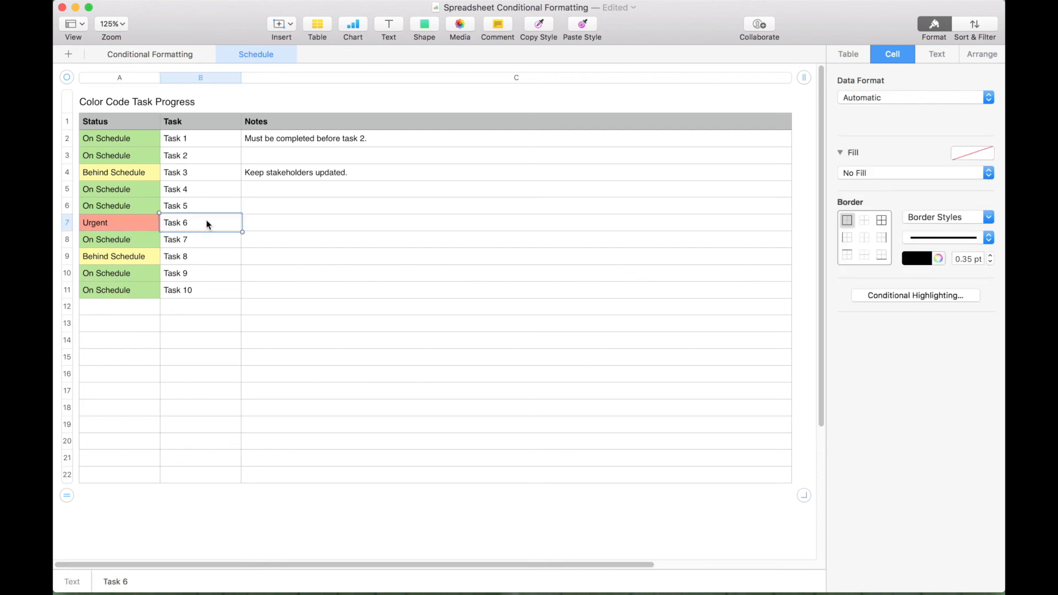